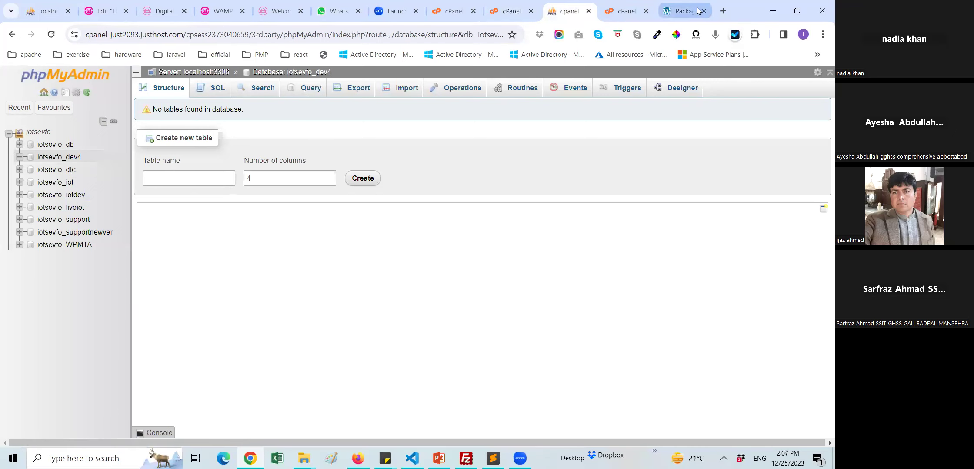
- Close the Duplicator packages page and the spare File Manager page listing public_html, keeping the one that shows public_html/dev4
click(680, 9)
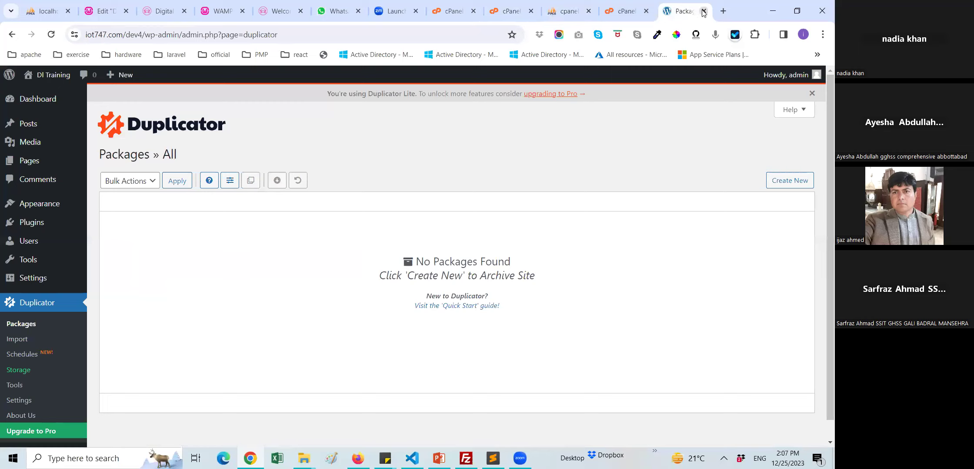
click(152, 34)
drag(154, 34, 283, 35)
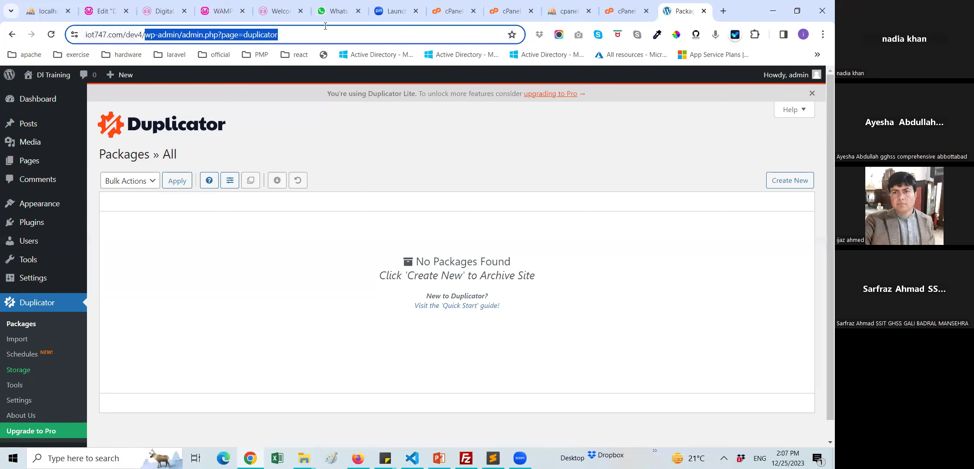
click(705, 12)
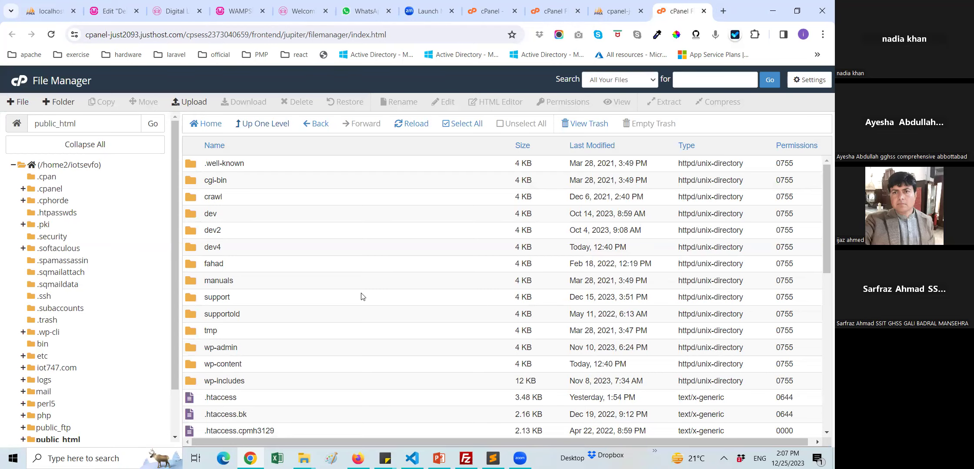
click(704, 12)
click(609, 11)
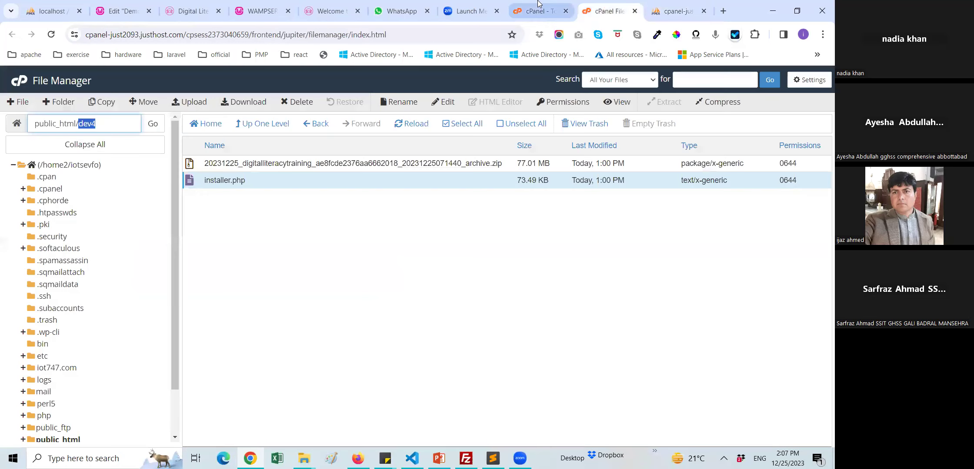
click(538, 8)
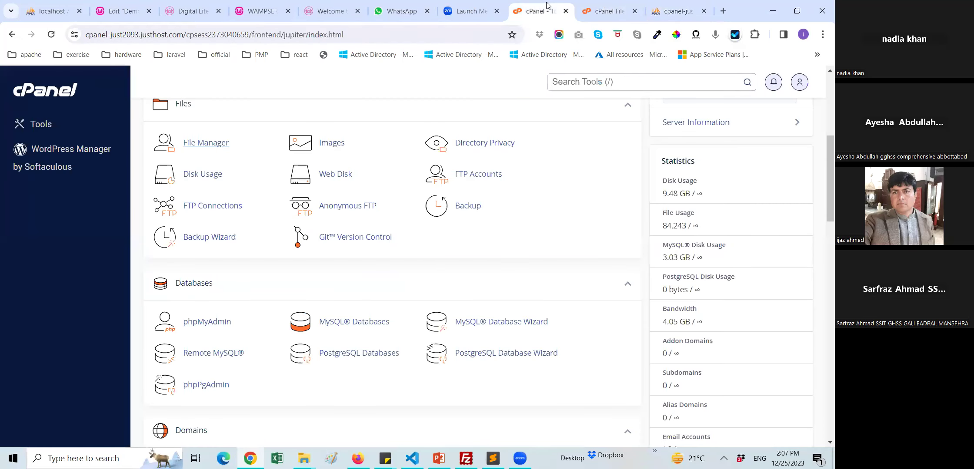
- Load iot747.com/dev4/ in a new browser tab
click(723, 12)
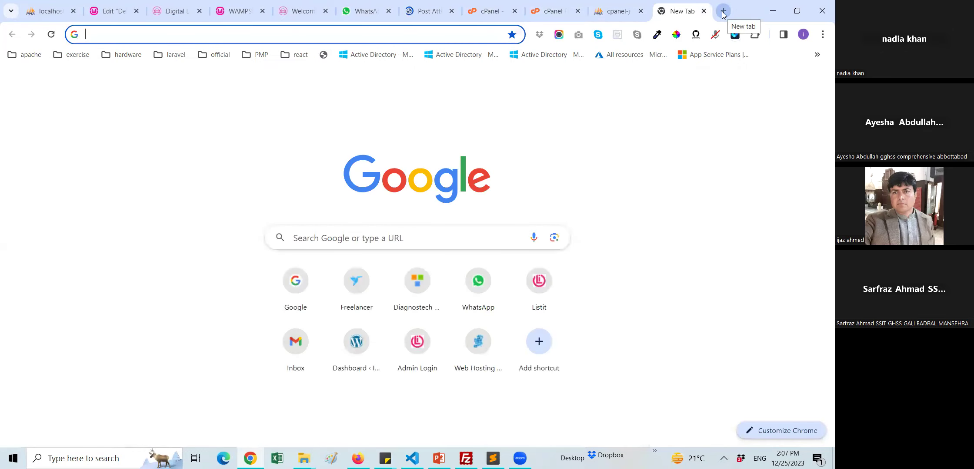
text(iot747.com/wp-admin/)
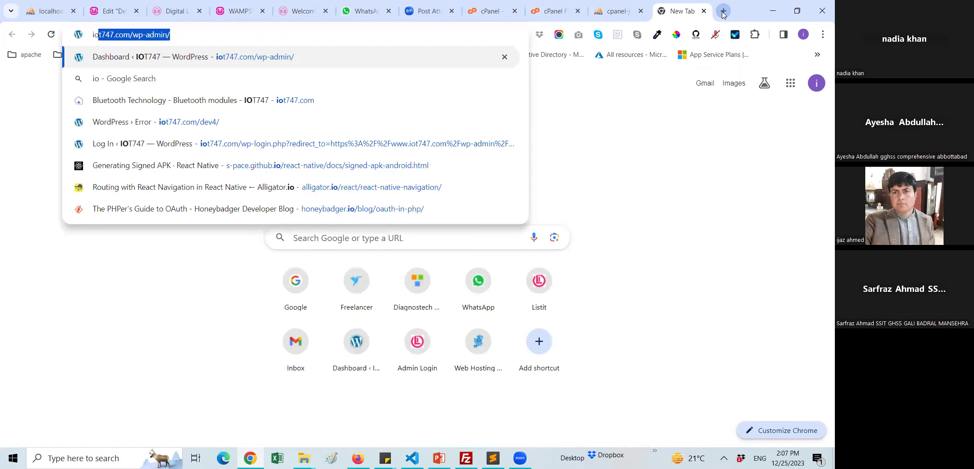
key(BackSpace)
key(BackSpace)
key(BackSpace)
key(BackSpace)
key(BackSpace)
key(BackSpace)
key(BackSpace)
key(BackSpace)
key(BackSpace)
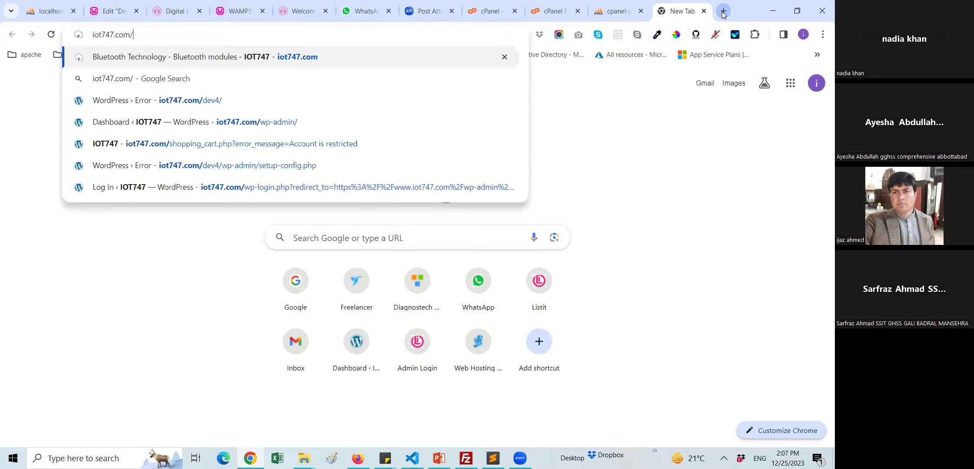
text(de)
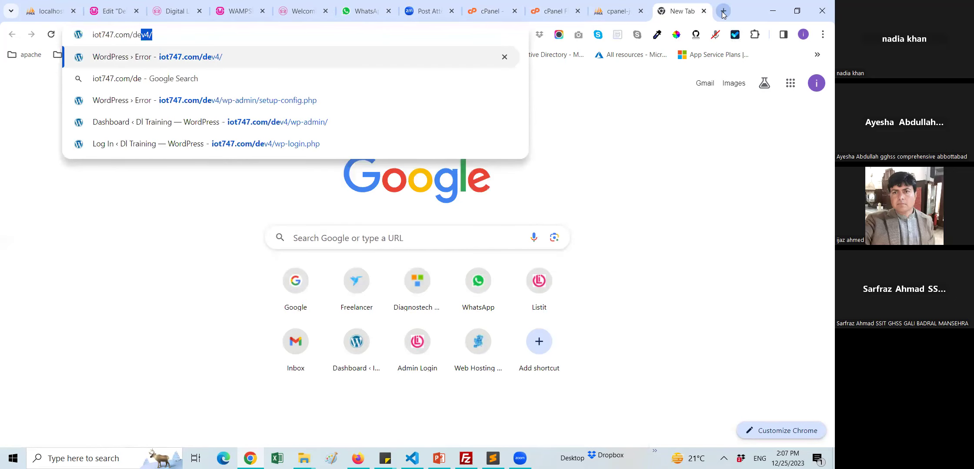
text(v4/)
key(Return)
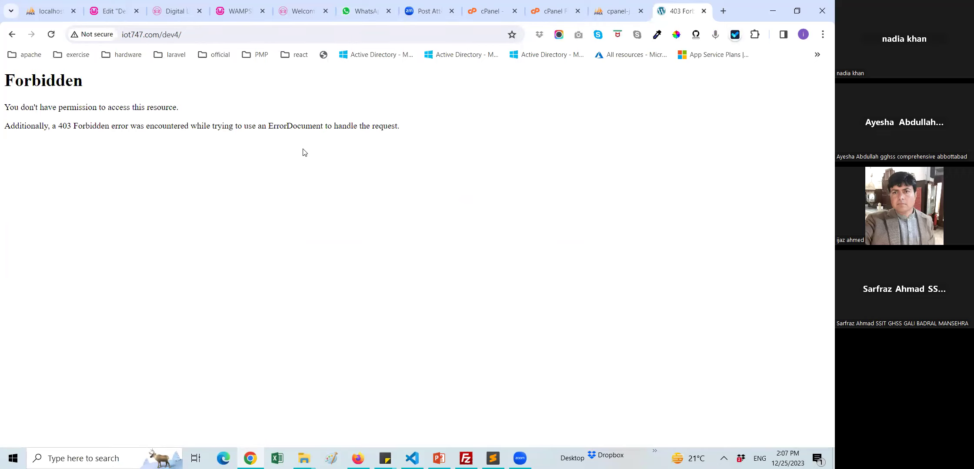
- Copy the file name installer.php from the dev4 folder in File Manager without renaming the file
click(610, 10)
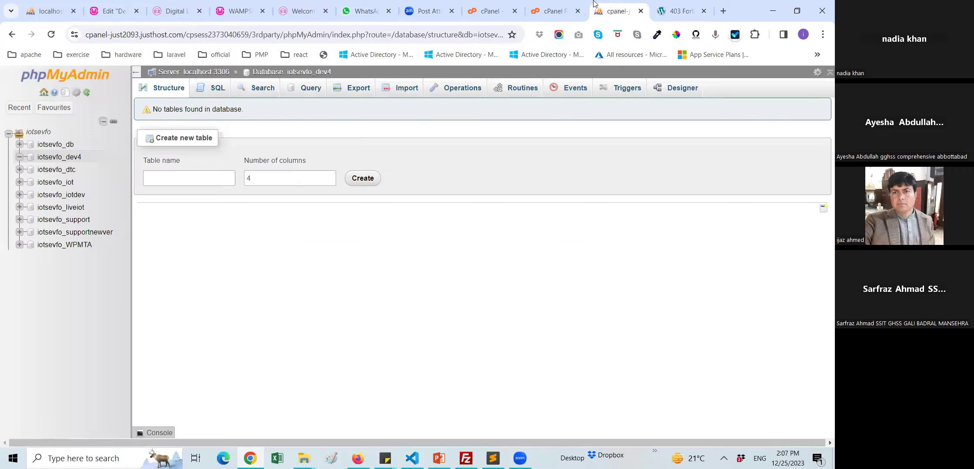
click(668, 5)
click(556, 4)
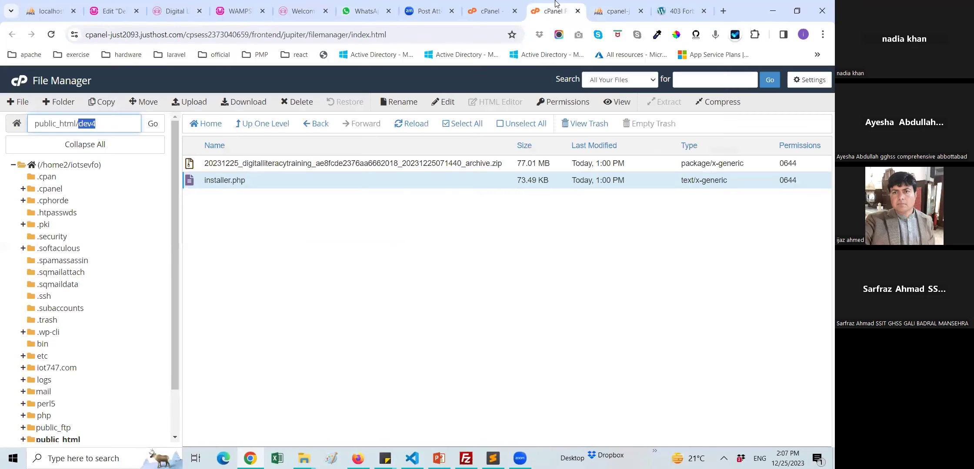
right_click(216, 186)
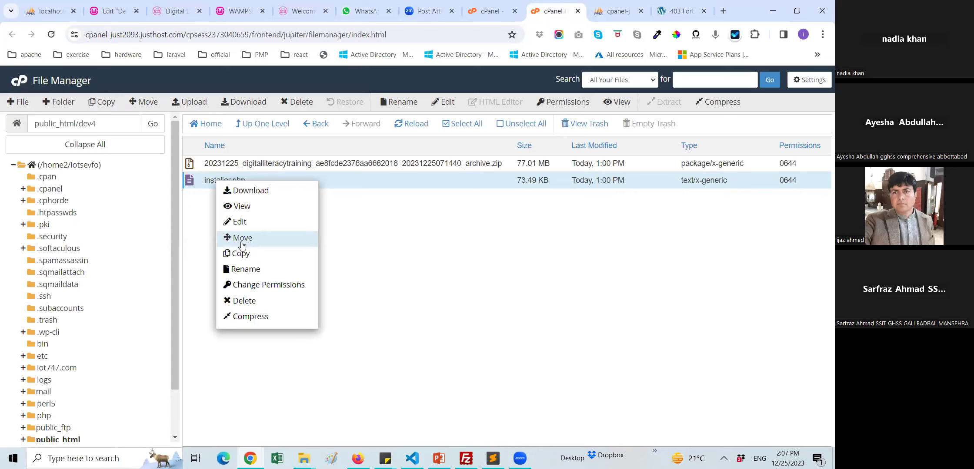
click(258, 270)
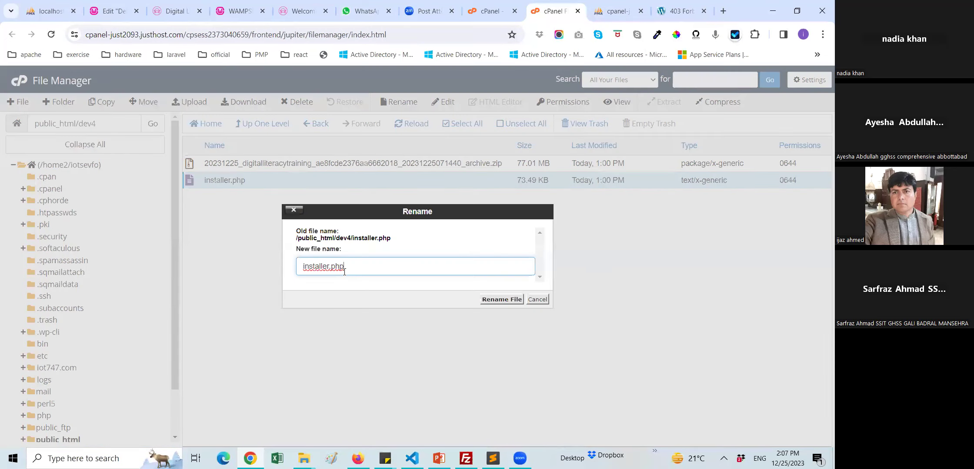
double_click(347, 271)
key(ctrl+c)
click(530, 299)
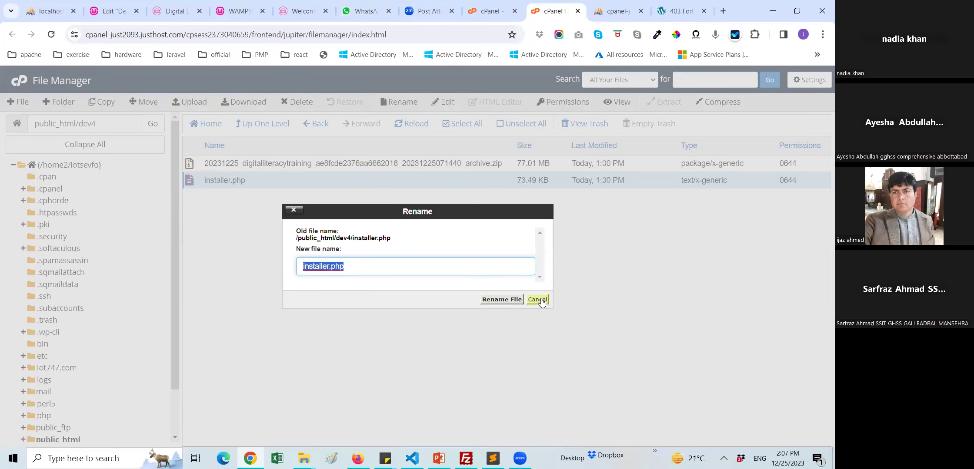
- Append the copied file name to the dev4 site address and load iot747.com/dev4/installer.php
click(678, 11)
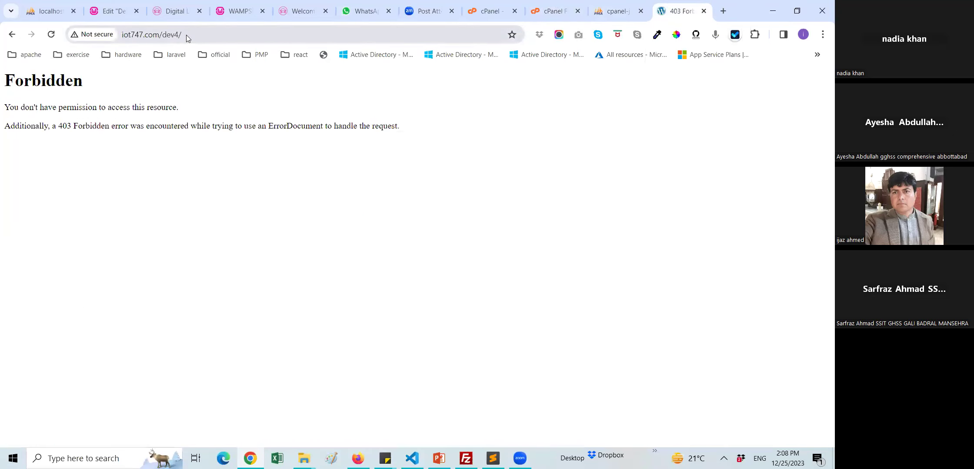
click(200, 35)
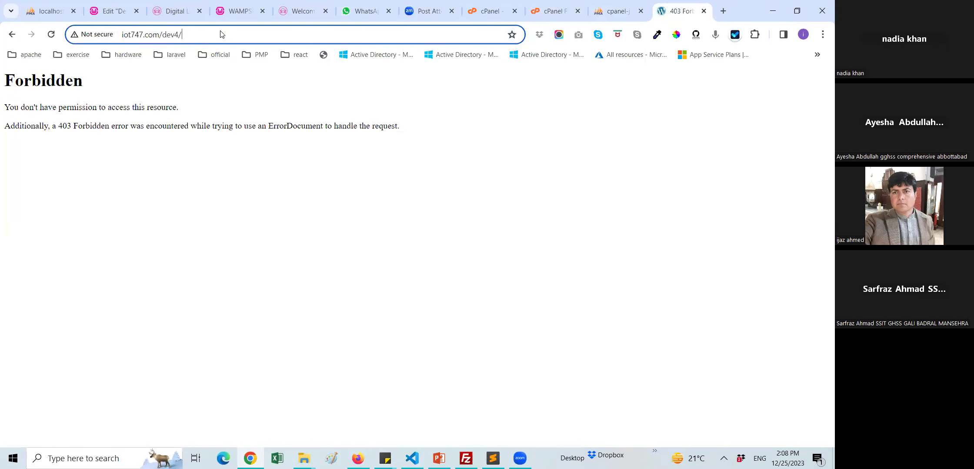
key(ctrl+v)
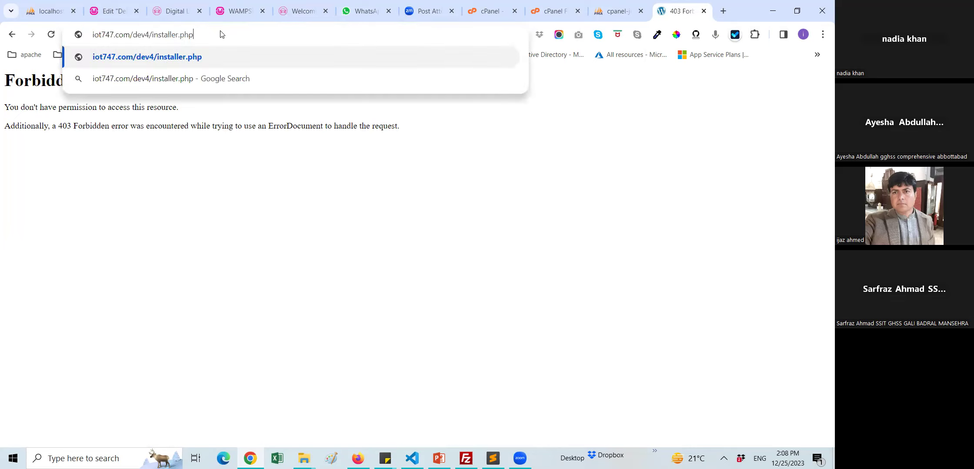
key(Return)
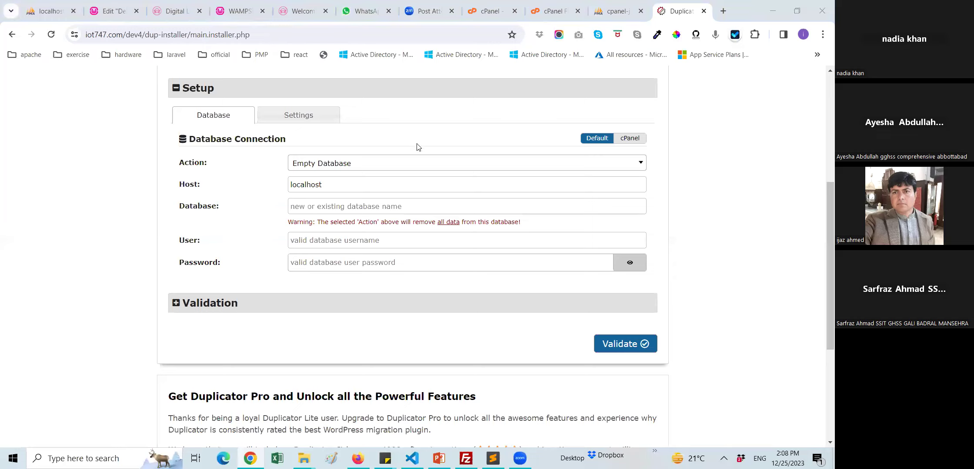
- Keep the Empty Database action and copy the database name iotsevfo_dev4 from the sticky note into the installer's Database field
click(309, 166)
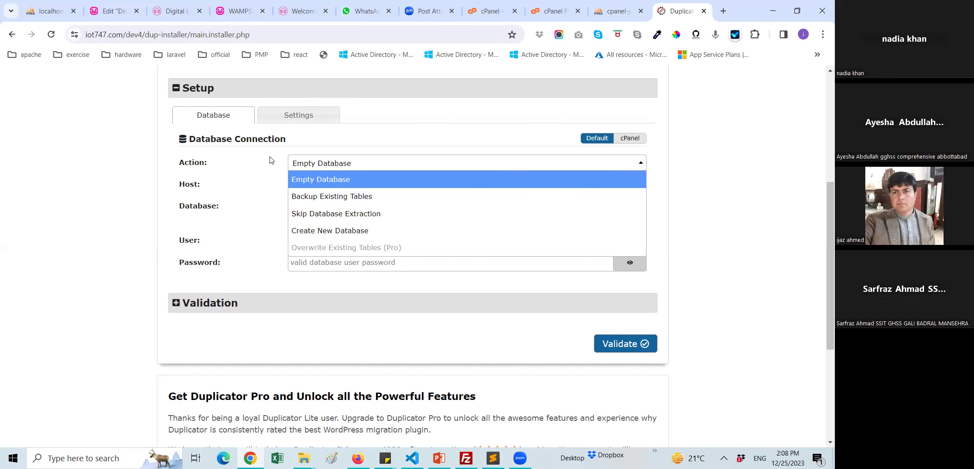
click(628, 7)
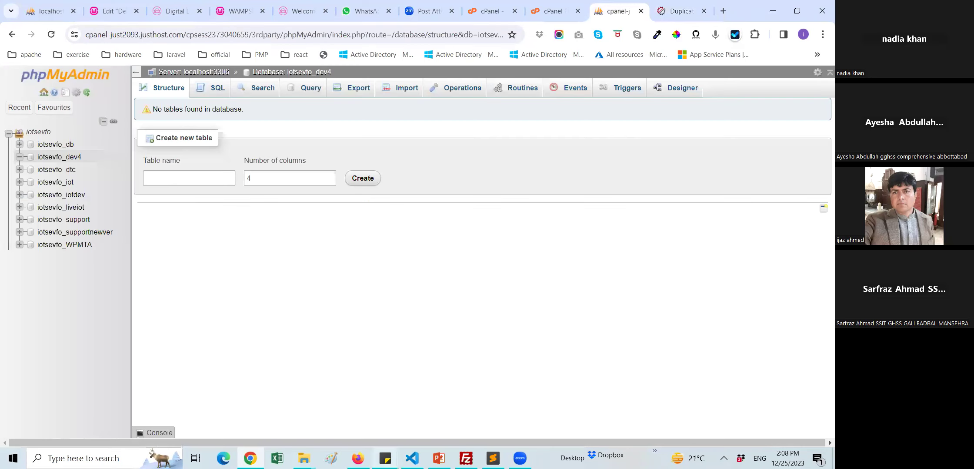
mouse_move(385, 459)
click(418, 418)
double_click(512, 305)
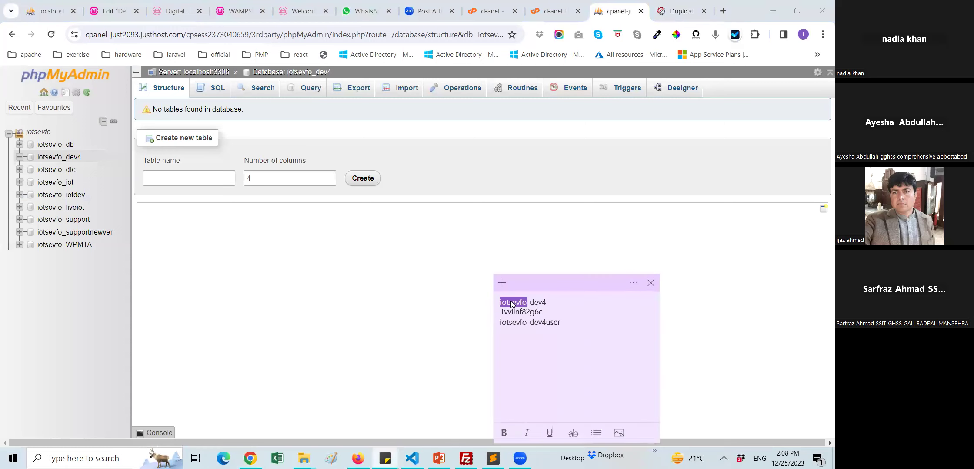
click(546, 304)
drag(535, 305, 498, 306)
key(ctrl+c)
click(678, 11)
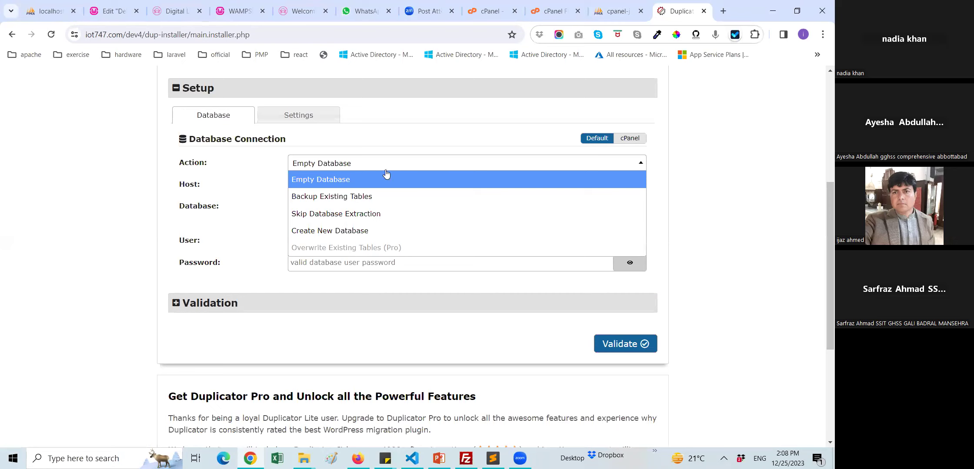
click(276, 204)
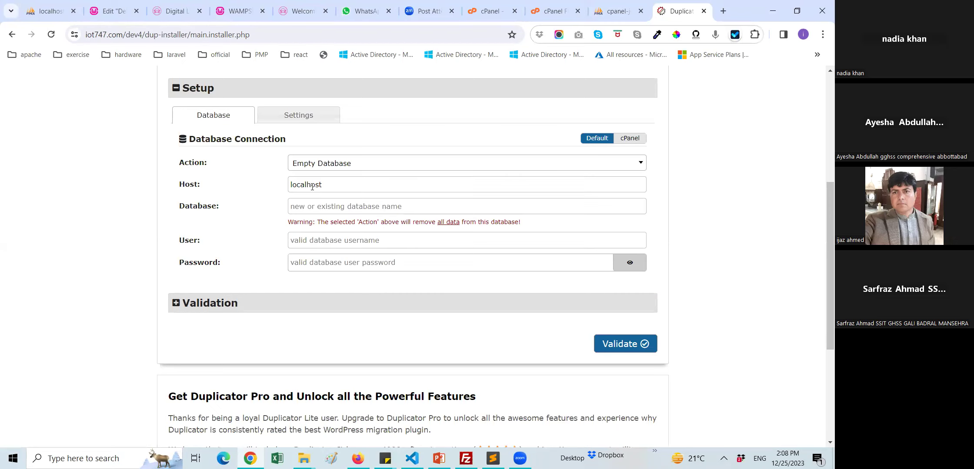
key(ctrl+v)
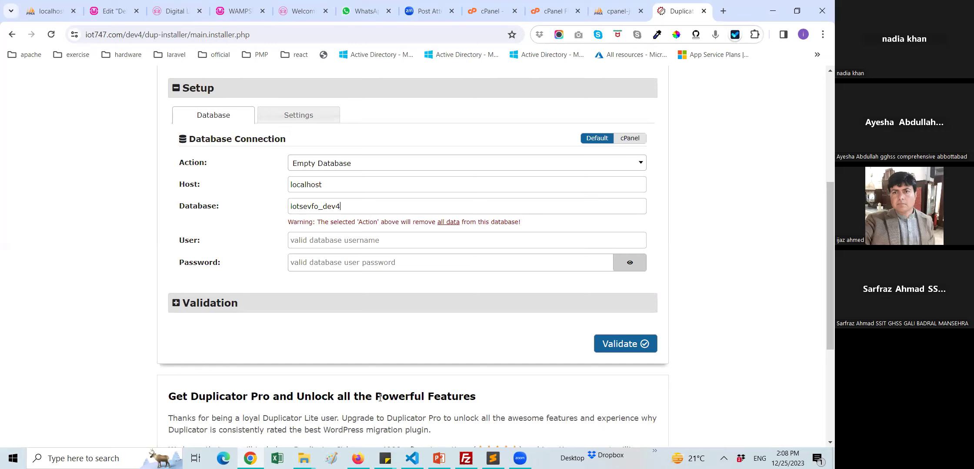
- Copy the database user's password from the sticky note into the installer's Password field
click(386, 459)
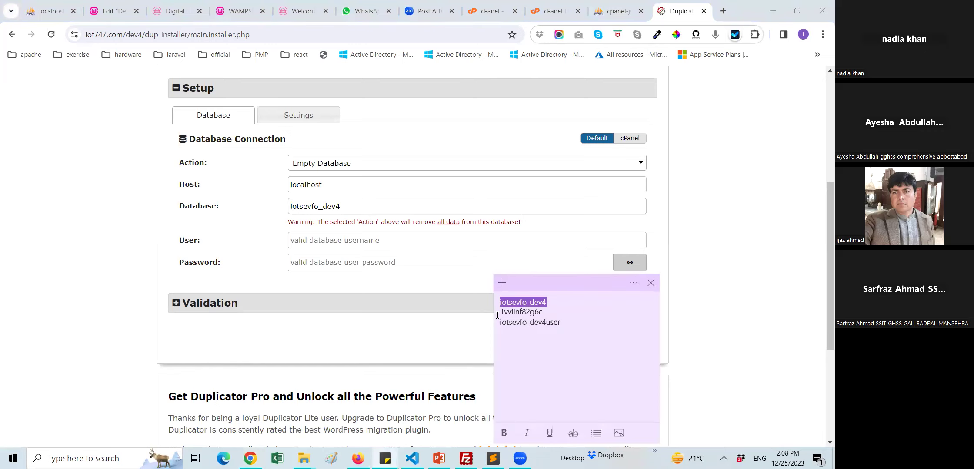
drag(501, 313, 543, 311)
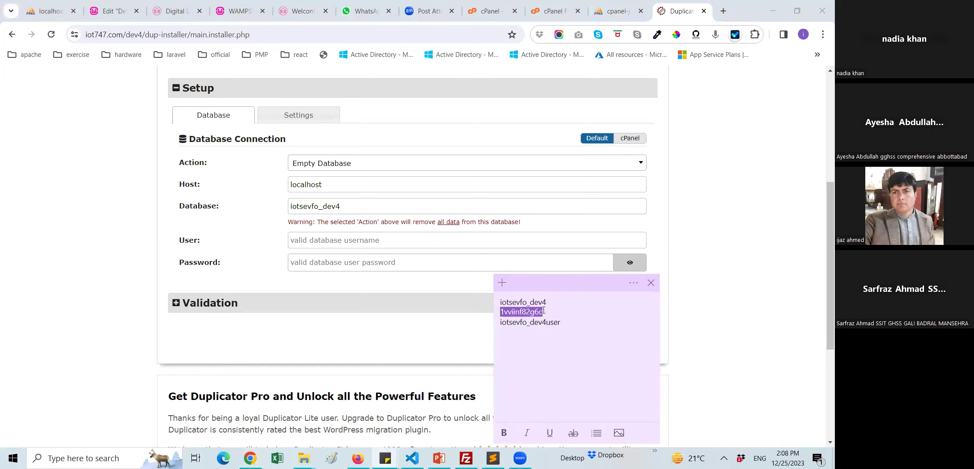
click(303, 259)
key(ctrl+v)
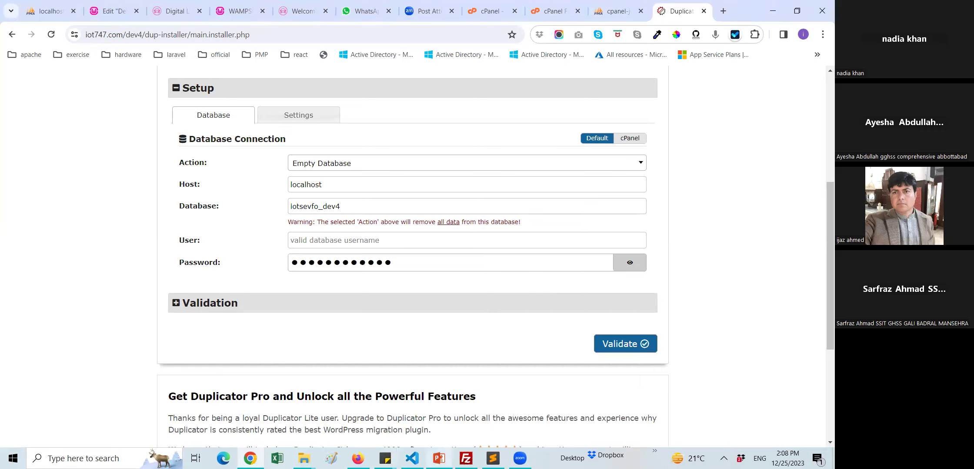
mouse_move(385, 458)
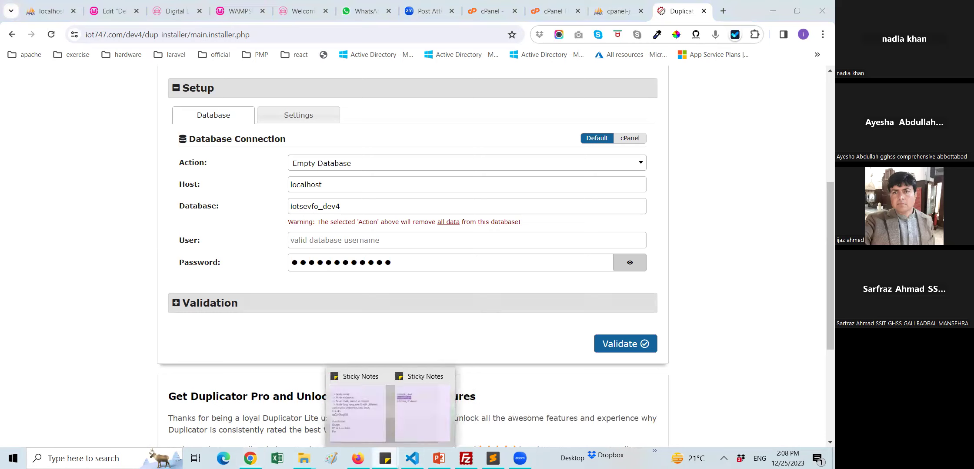
click(448, 368)
double_click(511, 327)
key(shift+Right)
key(shift+Right)
key(shift+Right)
key(shift+Right)
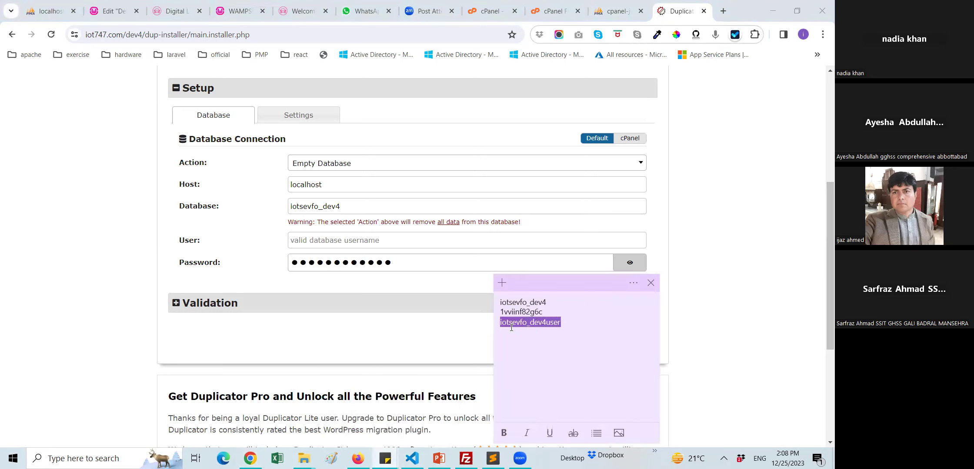
click(214, 229)
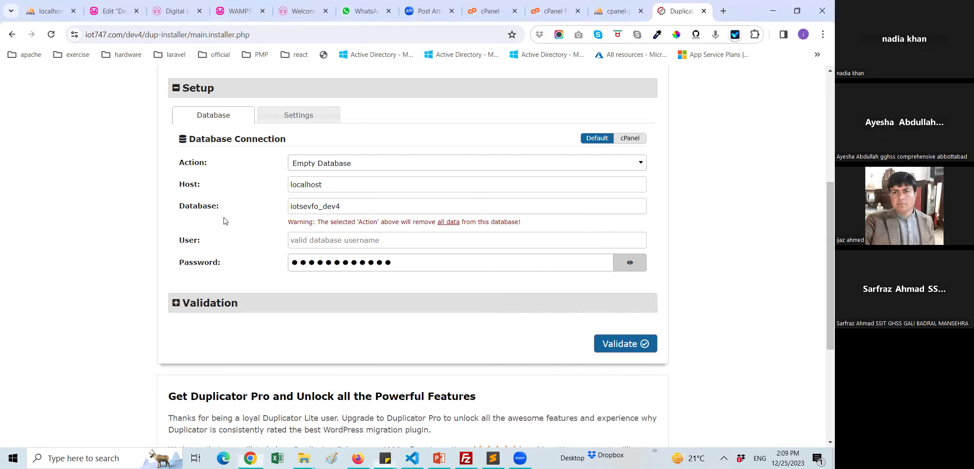
click(300, 239)
text(iotsevfo_dev4user)
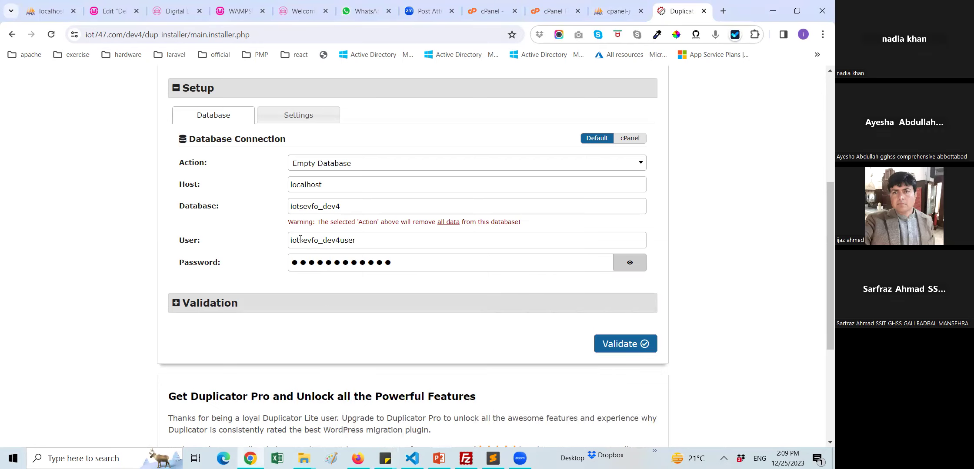
- Validate the database connection settings and review the installer's validation results
scroll(280, 243, down, 1)
click(620, 294)
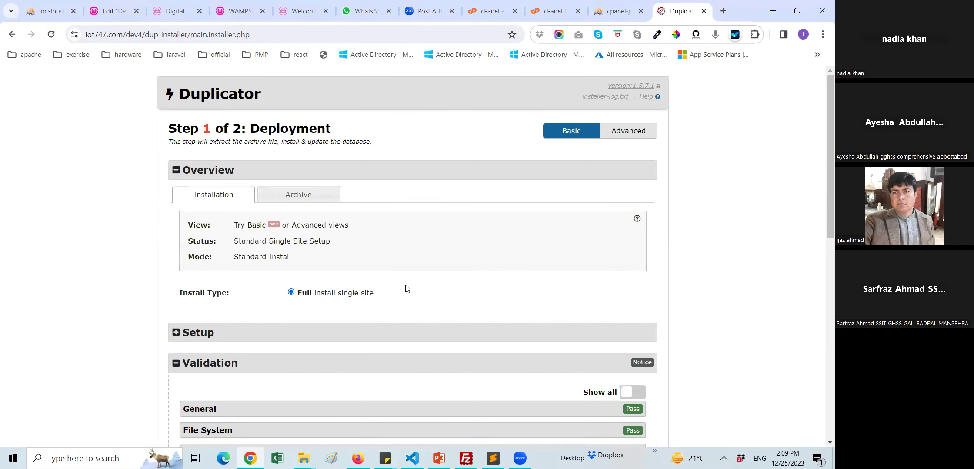
scroll(406, 285, down, 8)
scroll(391, 286, down, 2)
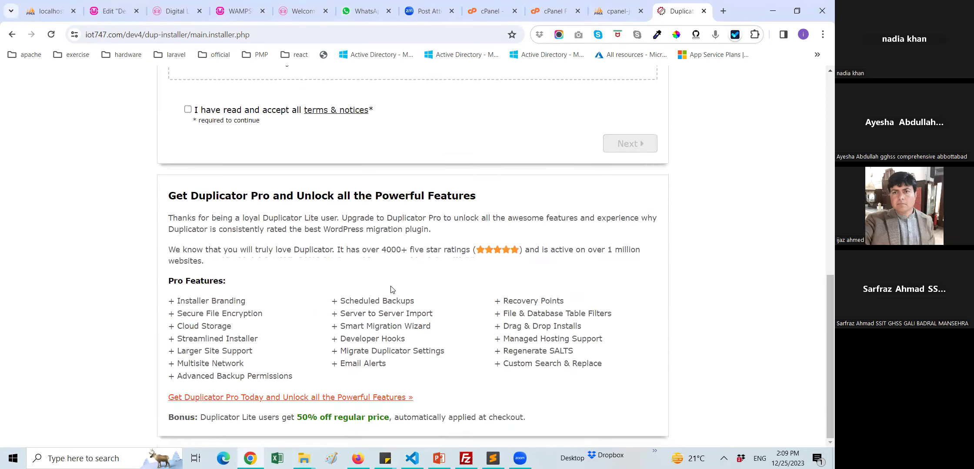
scroll(456, 280, up, 8)
scroll(458, 281, down, 1)
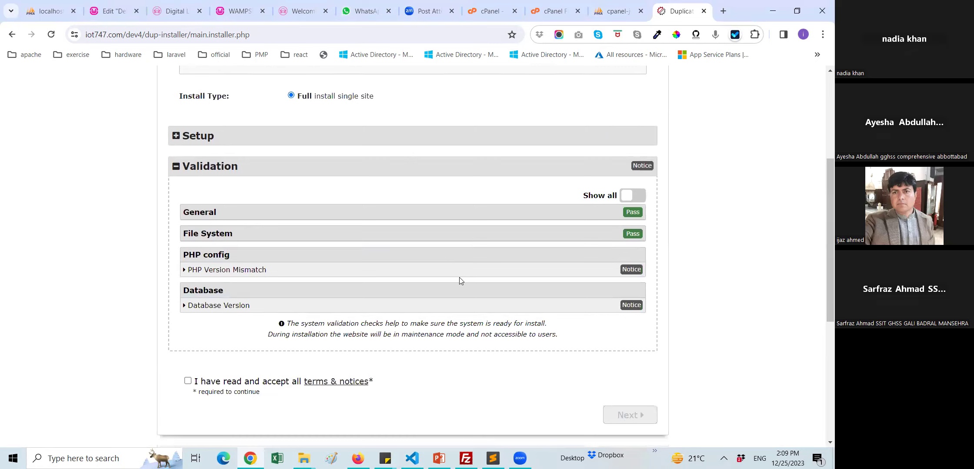
scroll(466, 274, up, 1)
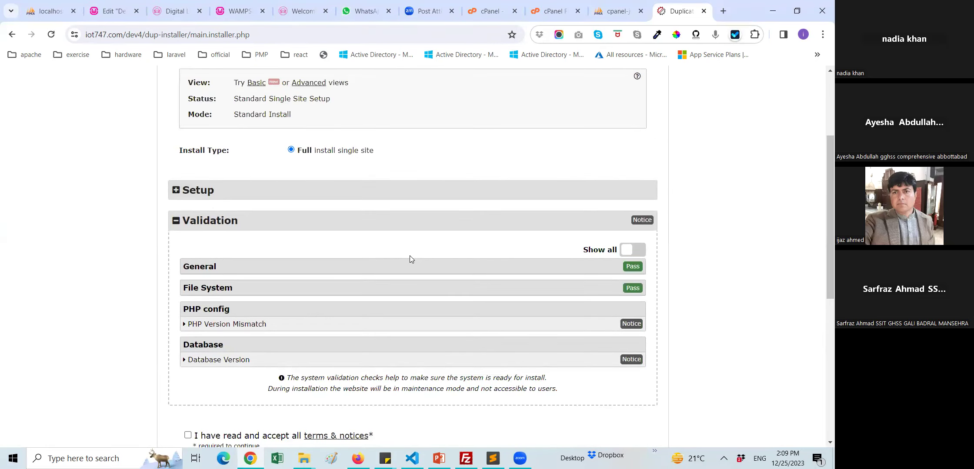
scroll(410, 259, up, 2)
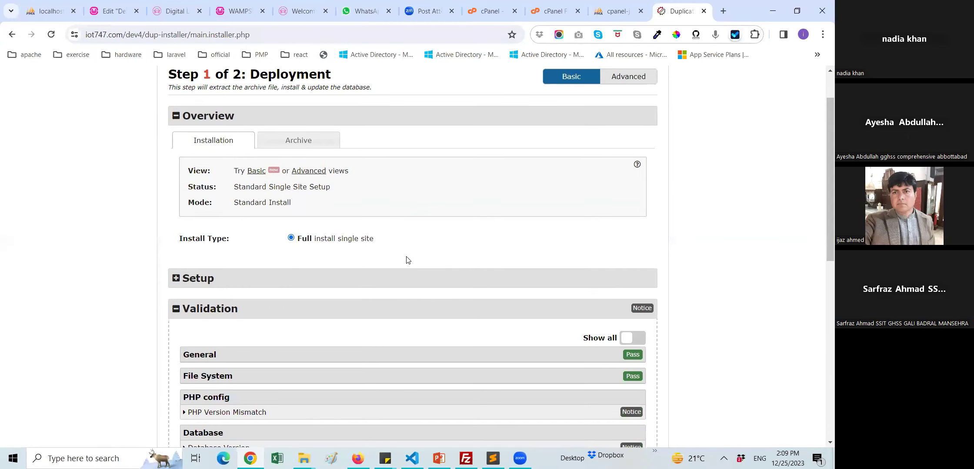
scroll(407, 260, down, 5)
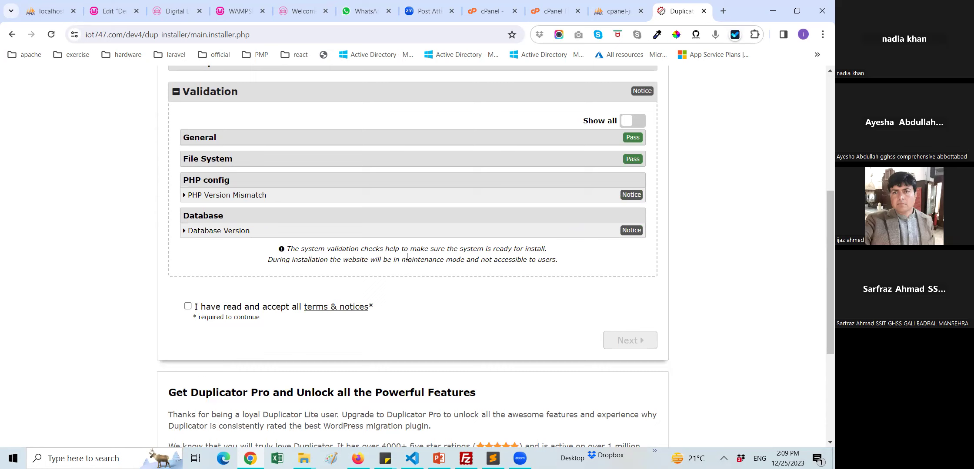
- Switch to cPanel, browse the hosting tools, and open MultiPHP INI Editor from the Software section in a new tab
click(500, 9)
scroll(351, 235, down, 1)
scroll(351, 235, down, 10)
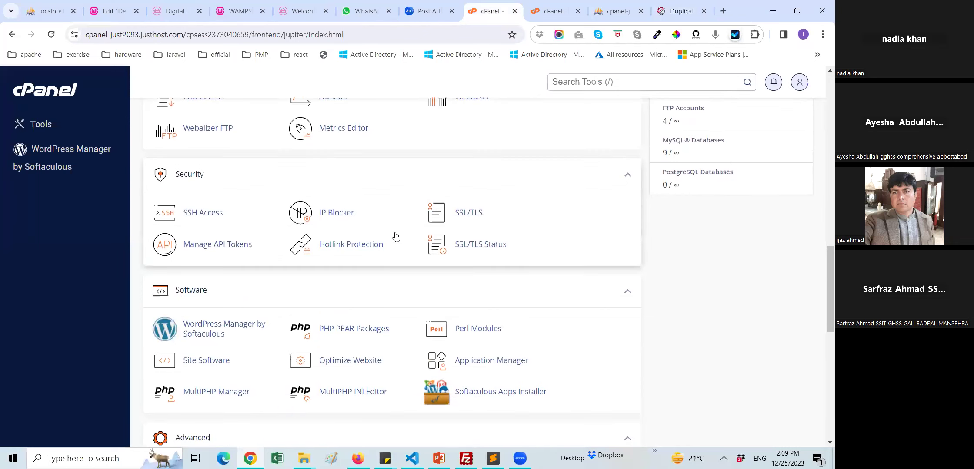
scroll(395, 236, down, 3)
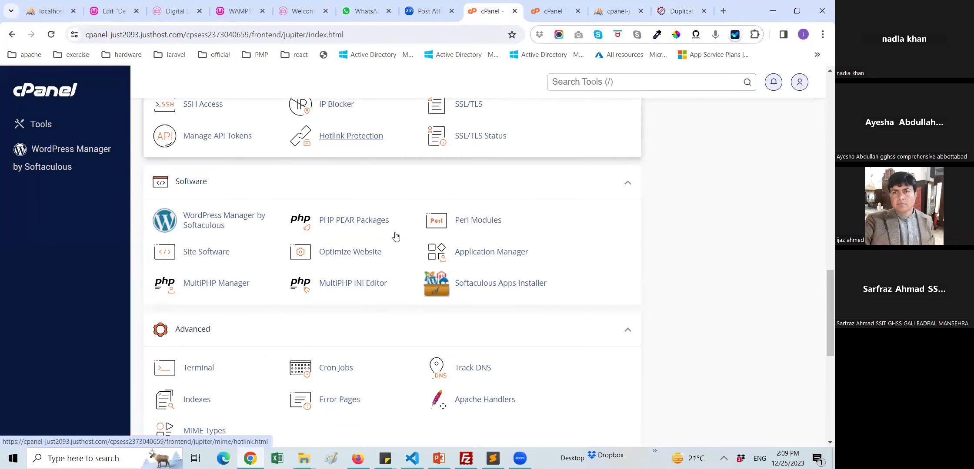
scroll(395, 236, down, 1)
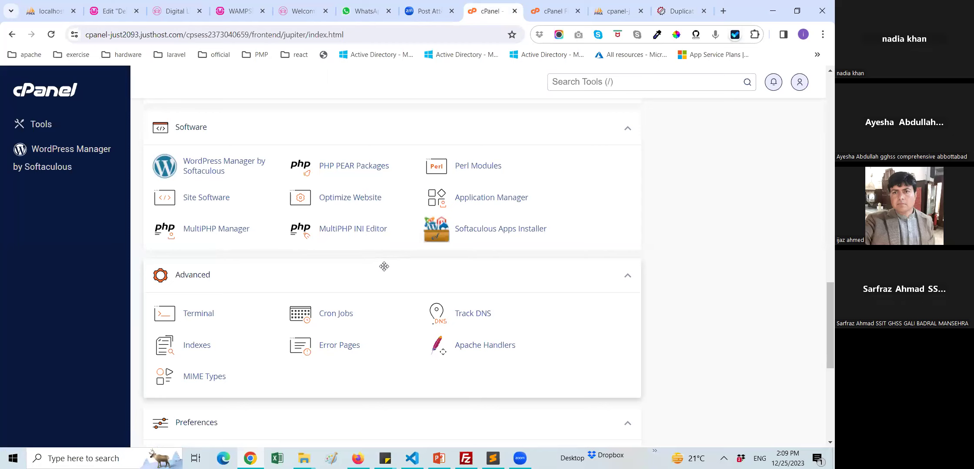
scroll(383, 266, down, 3)
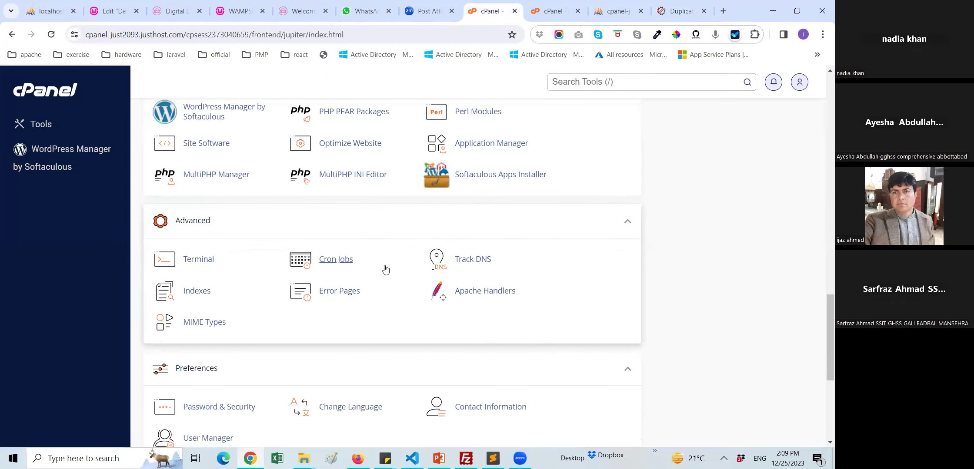
scroll(384, 266, down, 3)
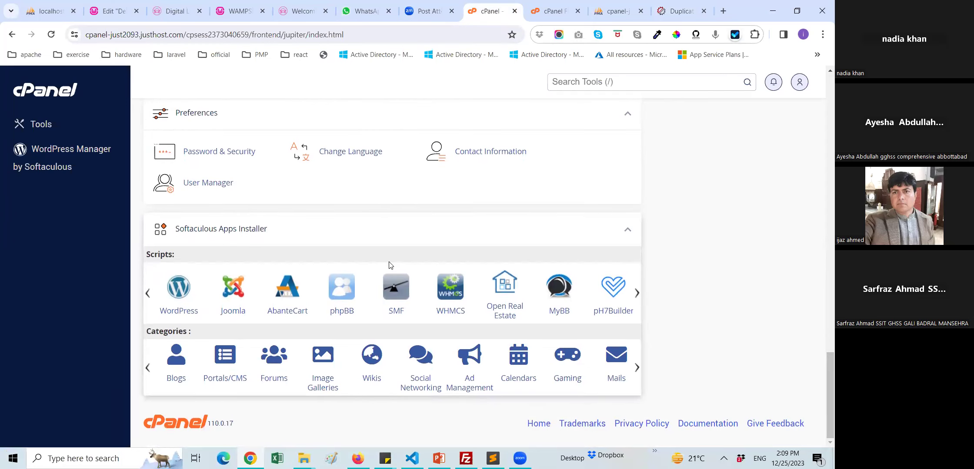
scroll(387, 254, up, 4)
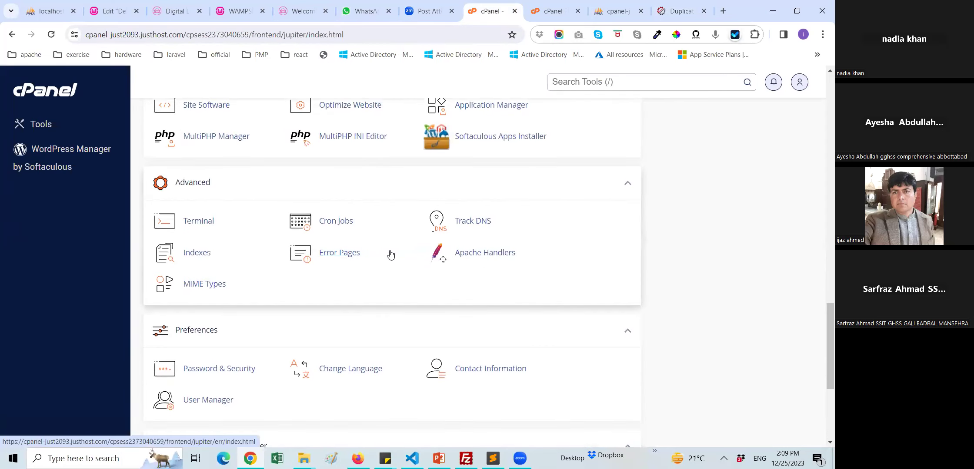
scroll(390, 255, up, 2)
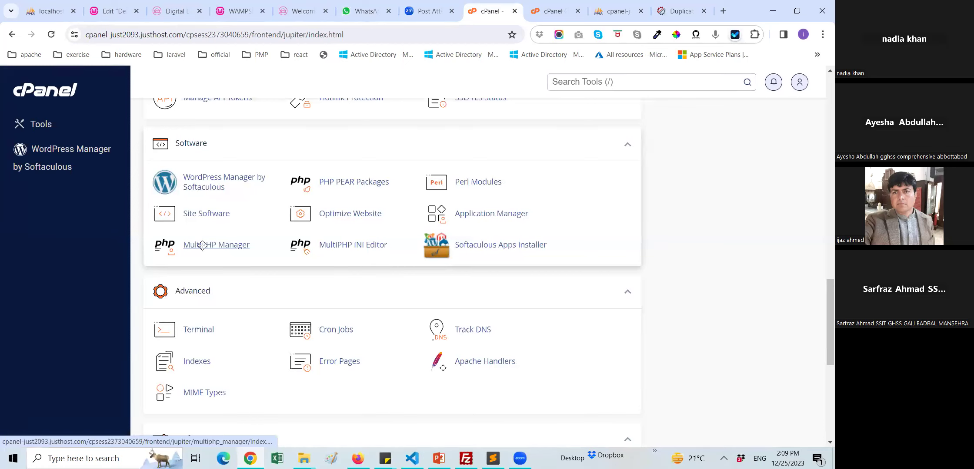
right_click(386, 251)
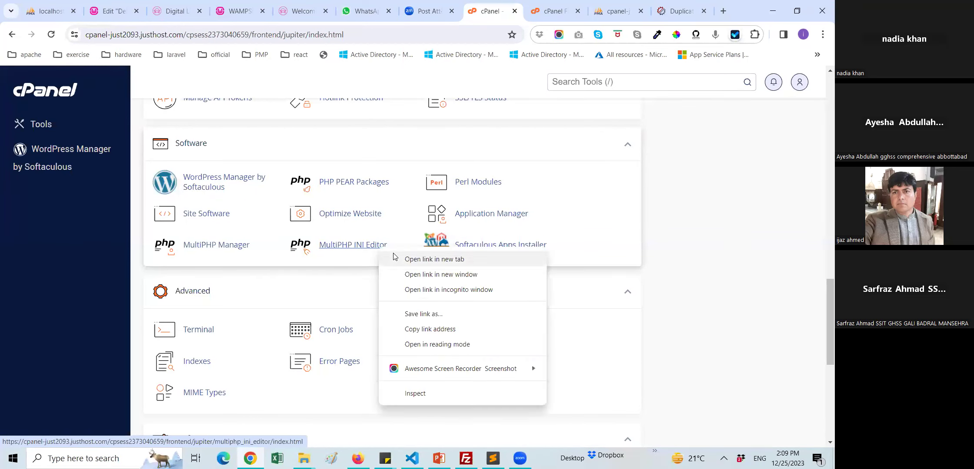
click(395, 259)
click(538, 4)
click(562, 10)
click(452, 11)
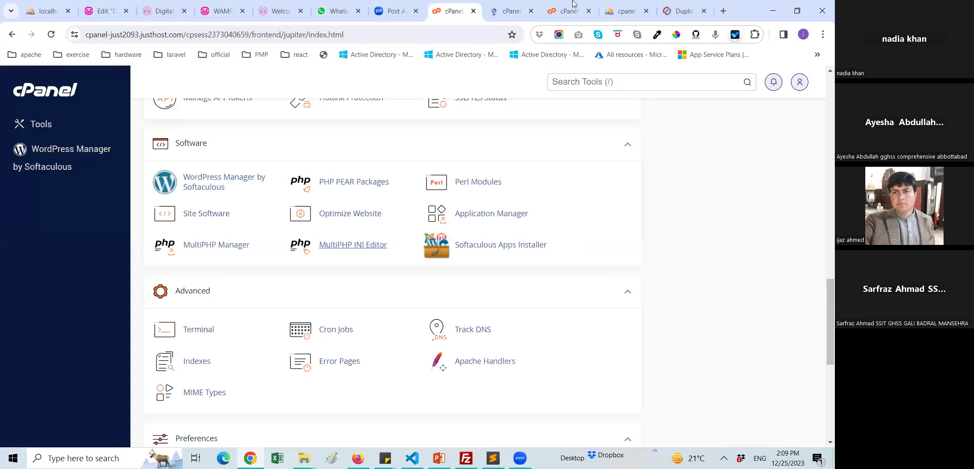
- Return to the Duplicator installer, expand the PHP Version Mismatch and Database Version notices, and read their status and details
click(684, 11)
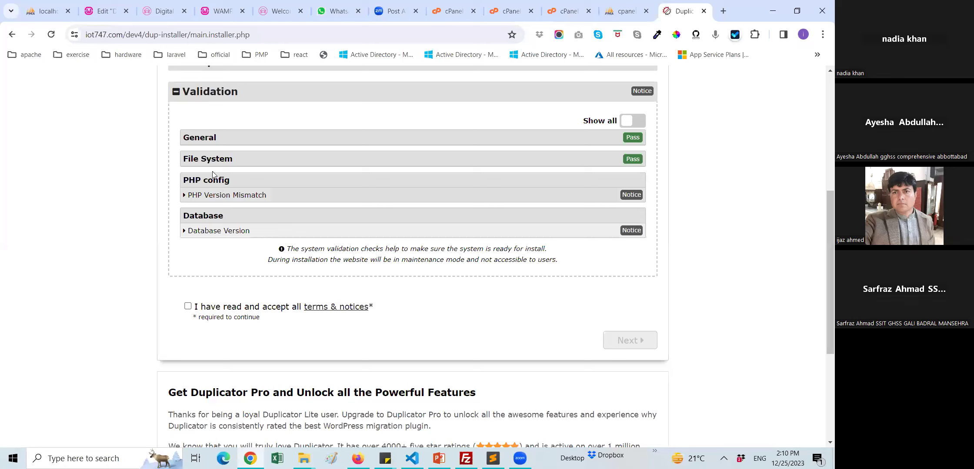
click(193, 197)
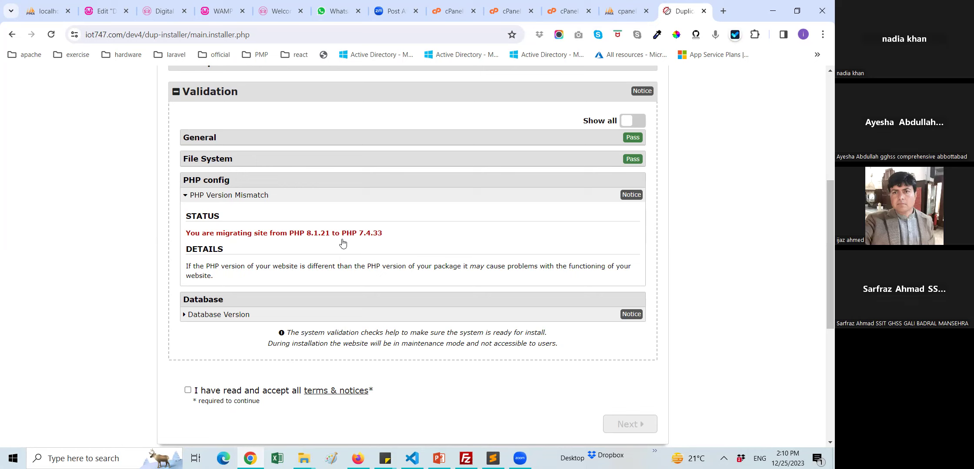
click(234, 315)
scroll(279, 261, down, 2)
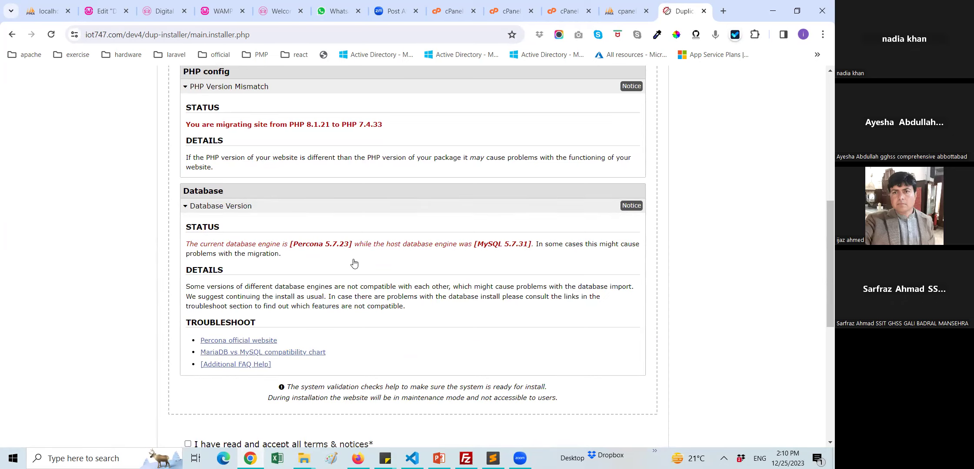
scroll(350, 263, down, 3)
scroll(361, 259, up, 5)
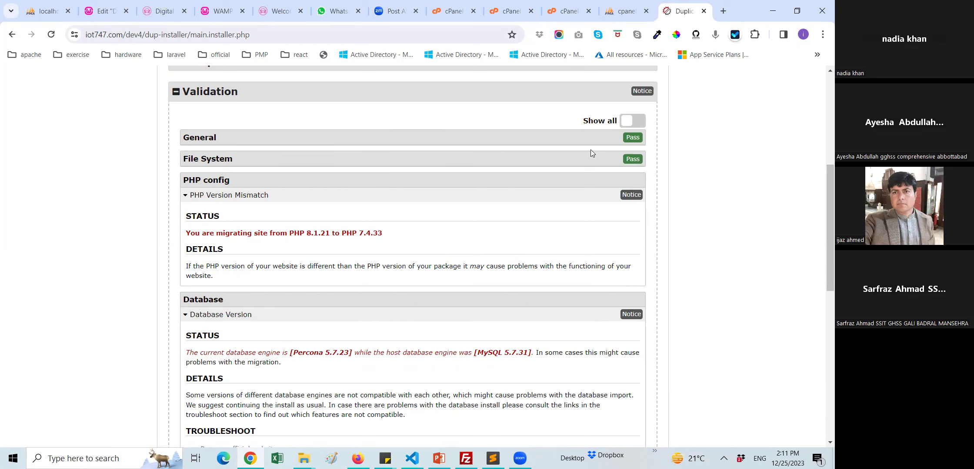
scroll(528, 211, down, 3)
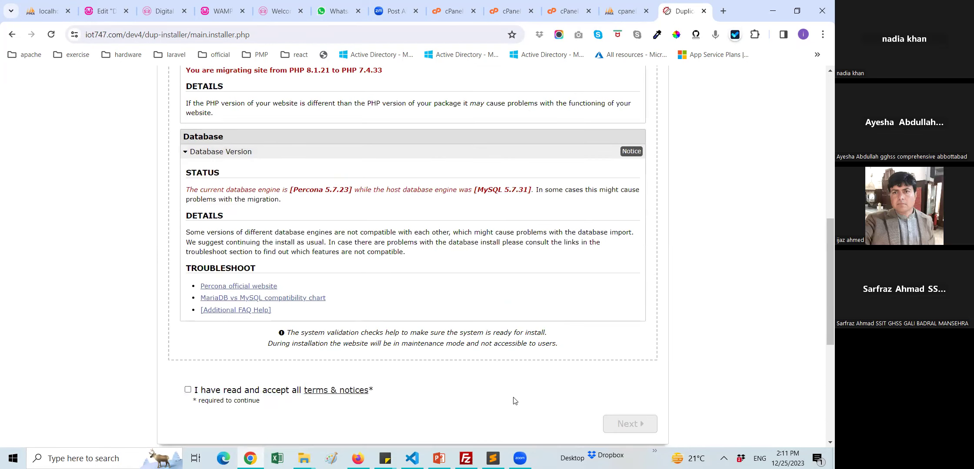
scroll(435, 287, down, 5)
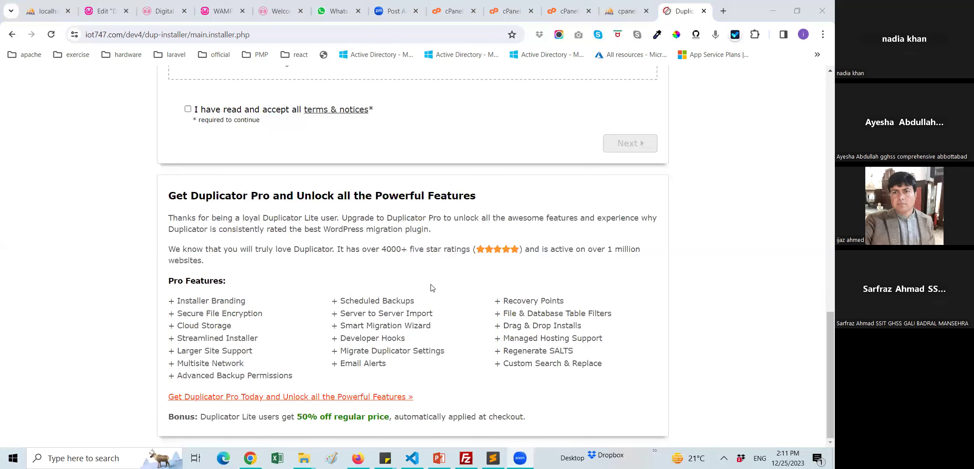
scroll(448, 293, up, 1)
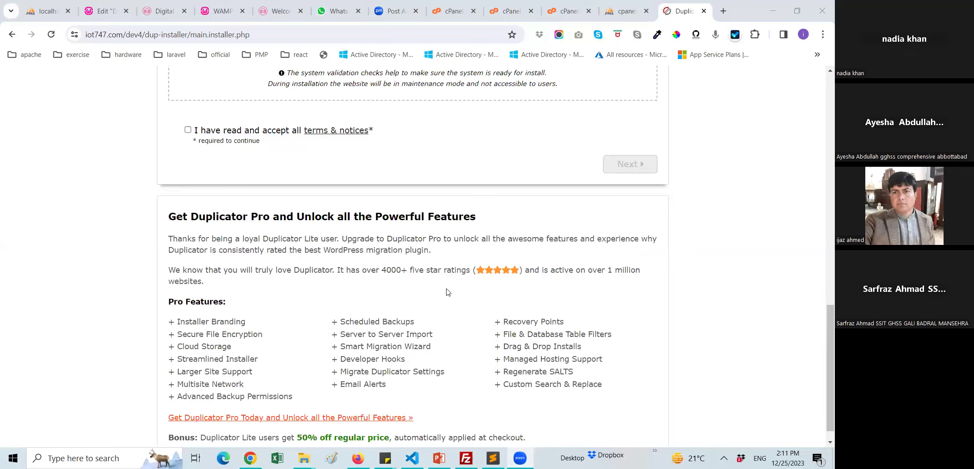
scroll(448, 292, up, 5)
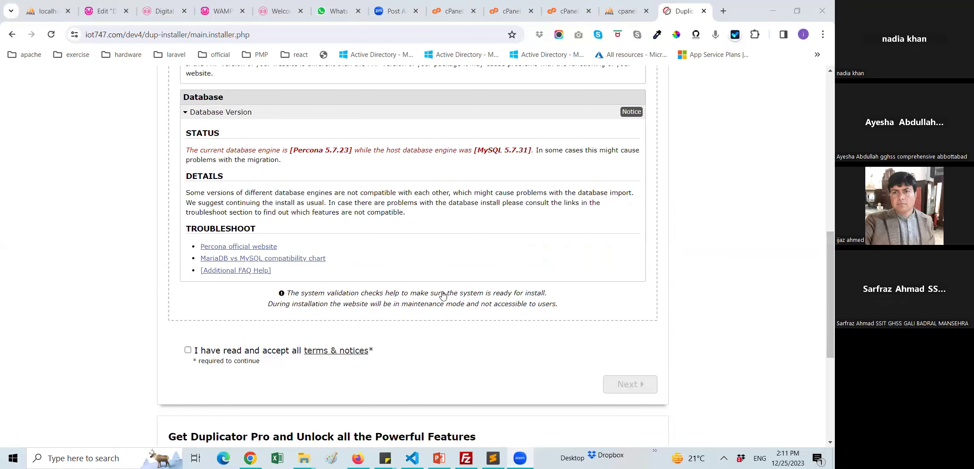
scroll(619, 148, down, 2)
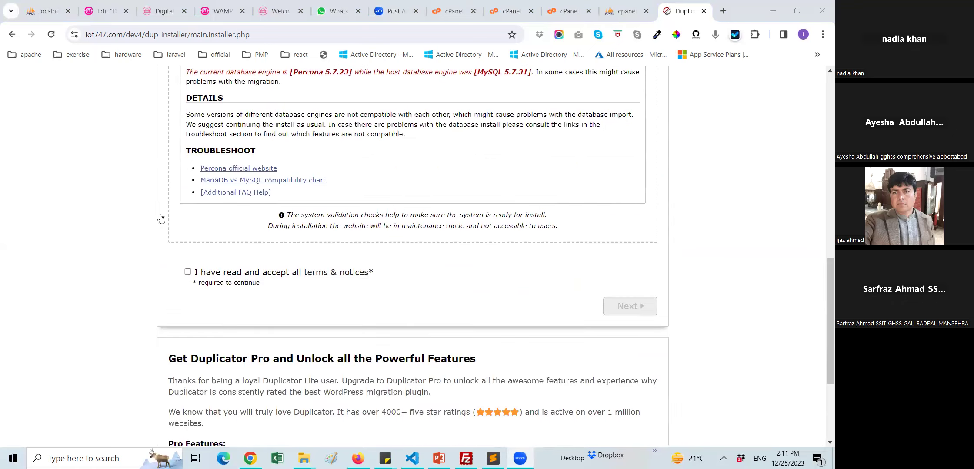
- Accept the installer's terms and notices
key(space)
key(space)
key(space)
- Review the deployment page from the overview and install type through the PHP and database validation notices
scroll(422, 244, up, 5)
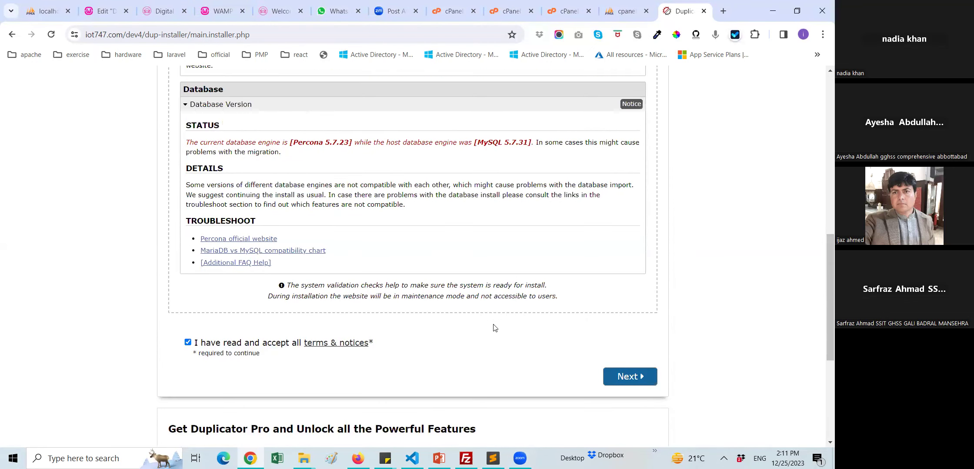
scroll(484, 321, up, 4)
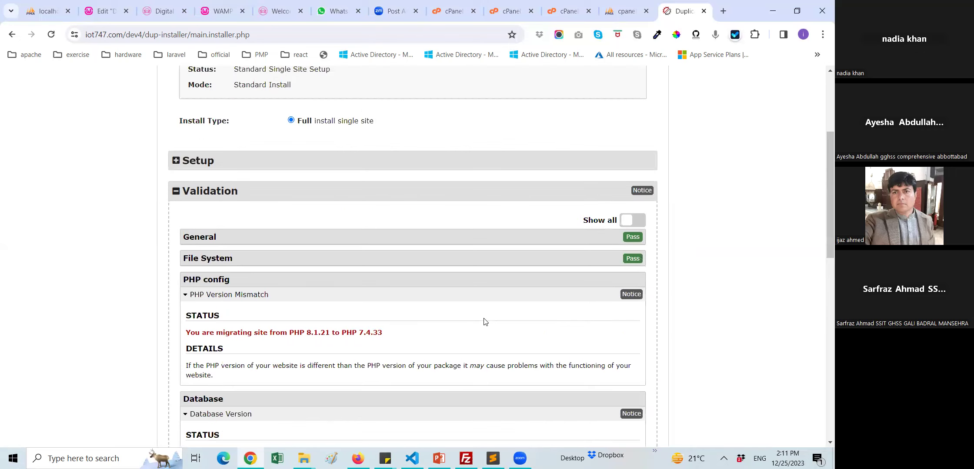
scroll(440, 254, up, 4)
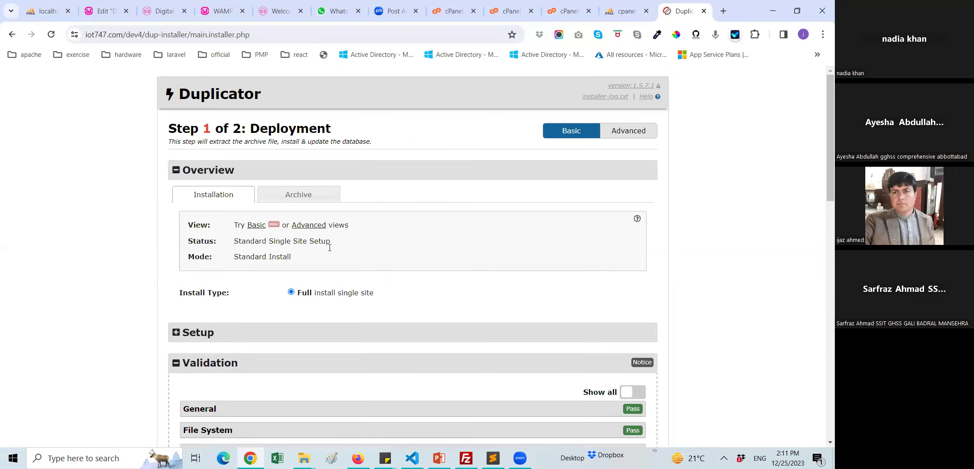
scroll(339, 245, down, 1)
scroll(387, 234, down, 8)
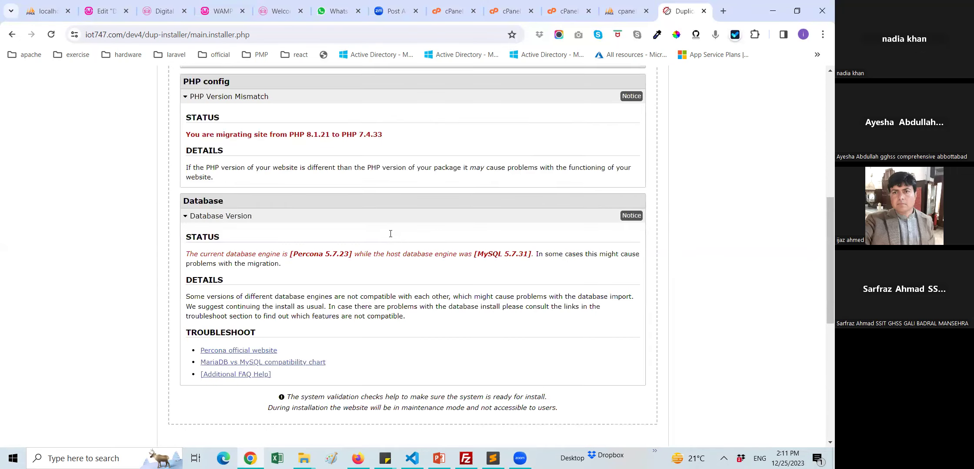
scroll(399, 246, down, 2)
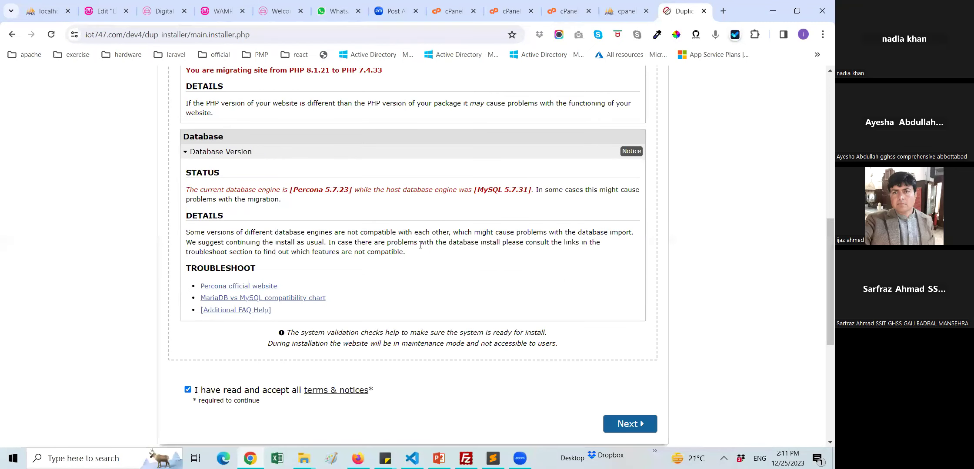
scroll(409, 276, down, 6)
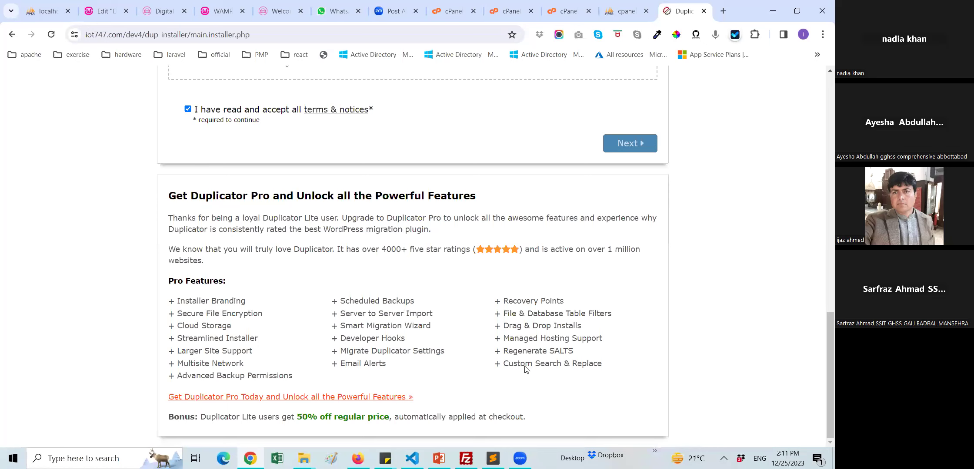
scroll(526, 370, up, 5)
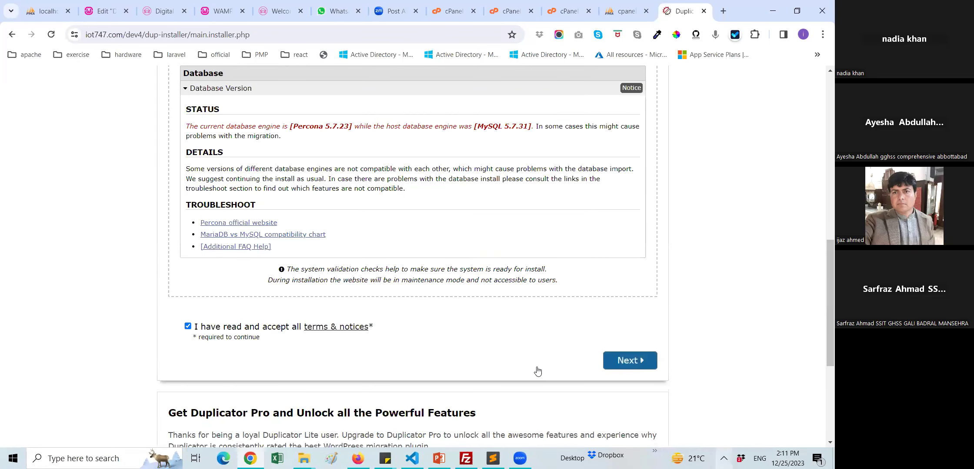
scroll(456, 305, up, 9)
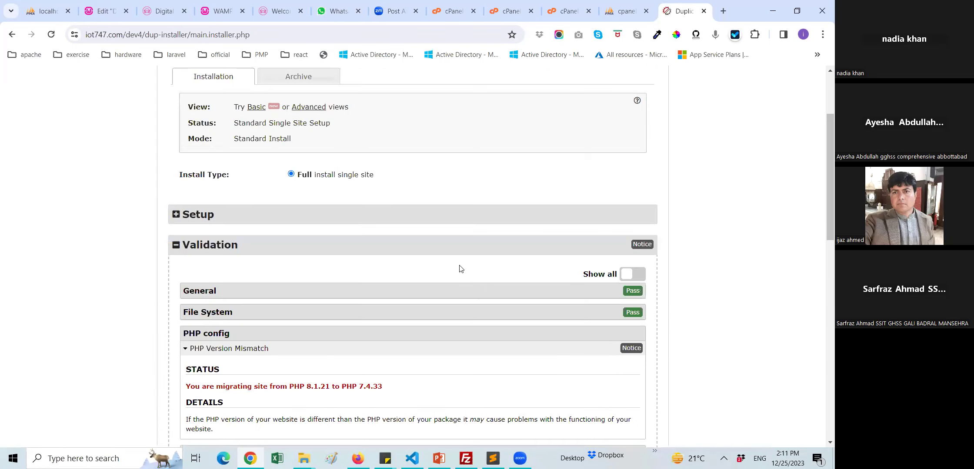
scroll(460, 268, up, 3)
scroll(413, 254, down, 9)
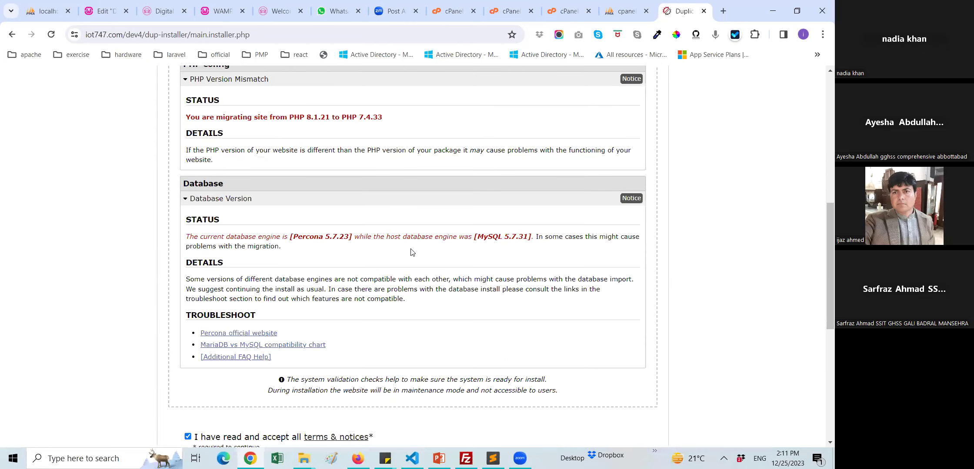
scroll(412, 252, down, 6)
scroll(411, 250, up, 14)
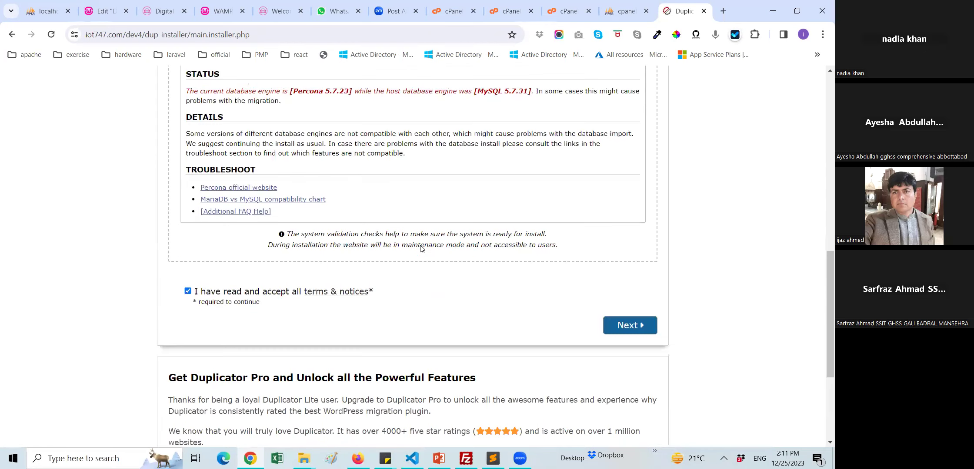
scroll(406, 252, down, 7)
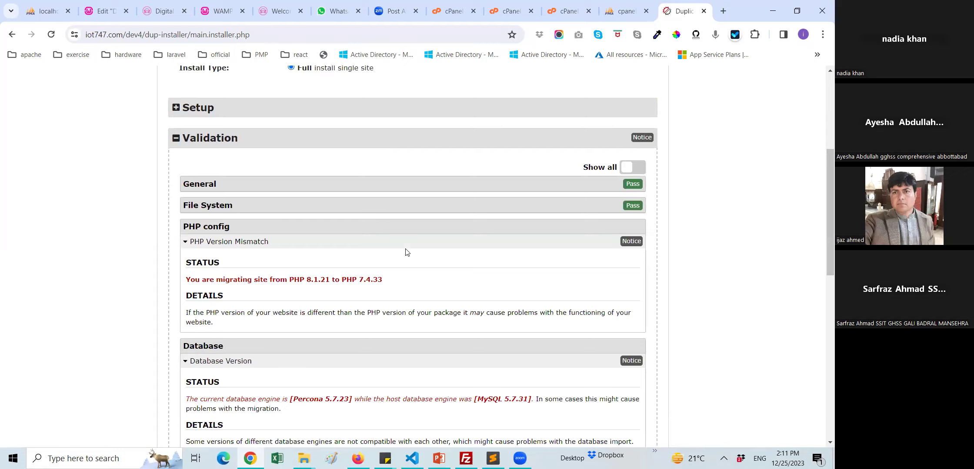
key(Return)
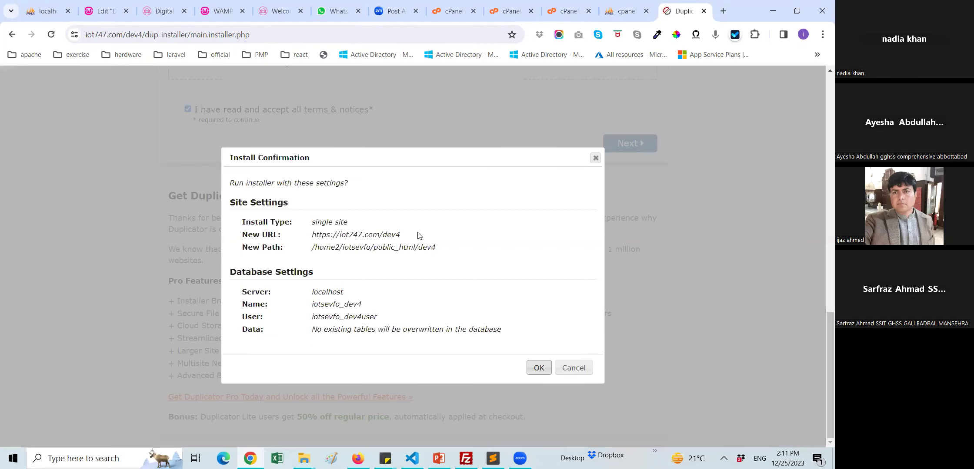
double_click(426, 247)
key(Return)
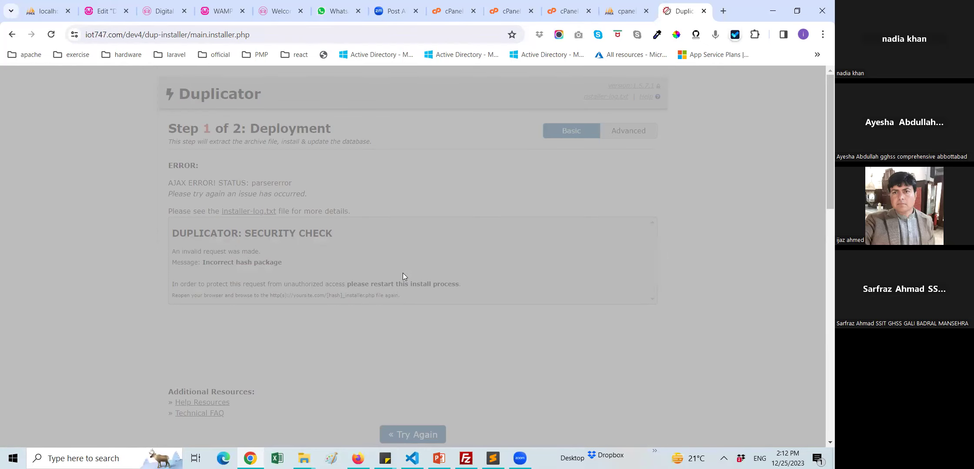
- Try once more to run the single-site install, approving the site and database settings in the install confirmation
scroll(403, 273, down, 5)
key(Return)
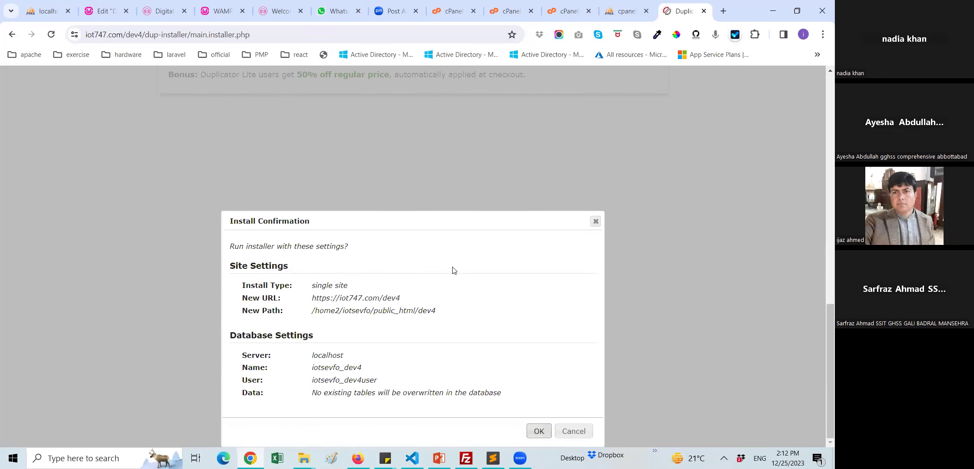
key(Return)
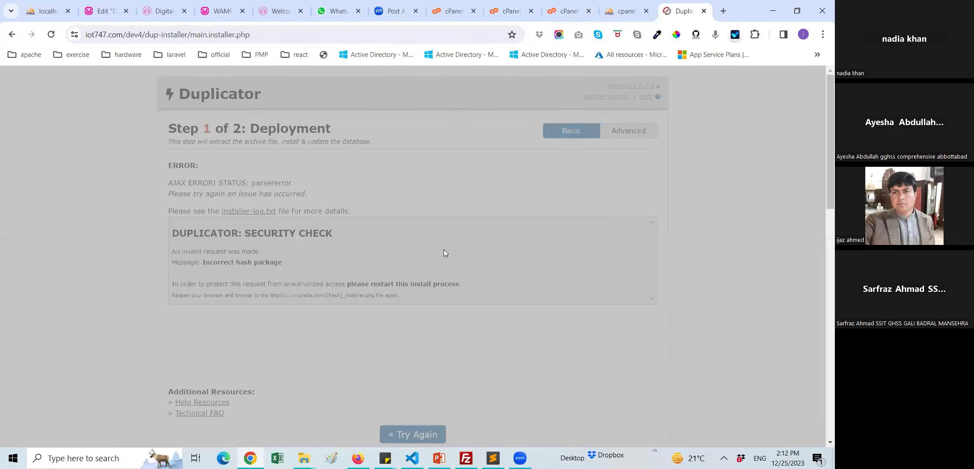
- Reload the failed installer page and resubmit its form data
scroll(370, 209, down, 5)
scroll(296, 163, up, 5)
click(51, 35)
click(452, 124)
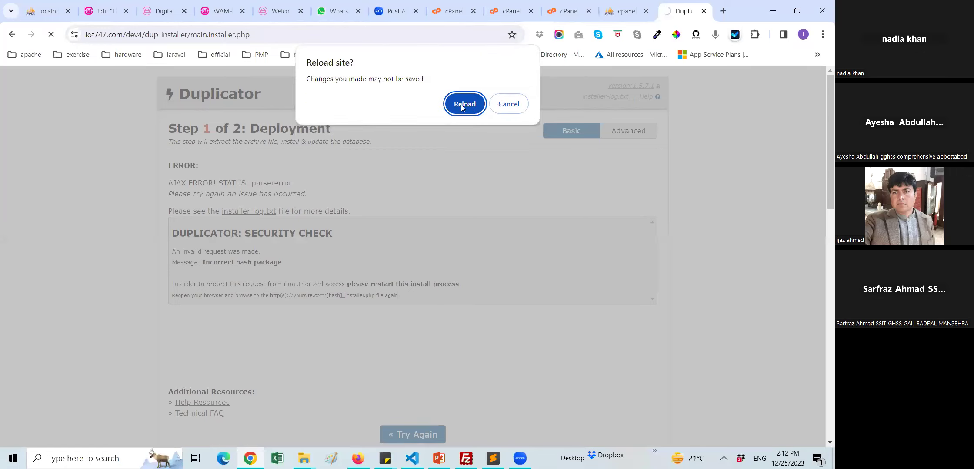
key(Return)
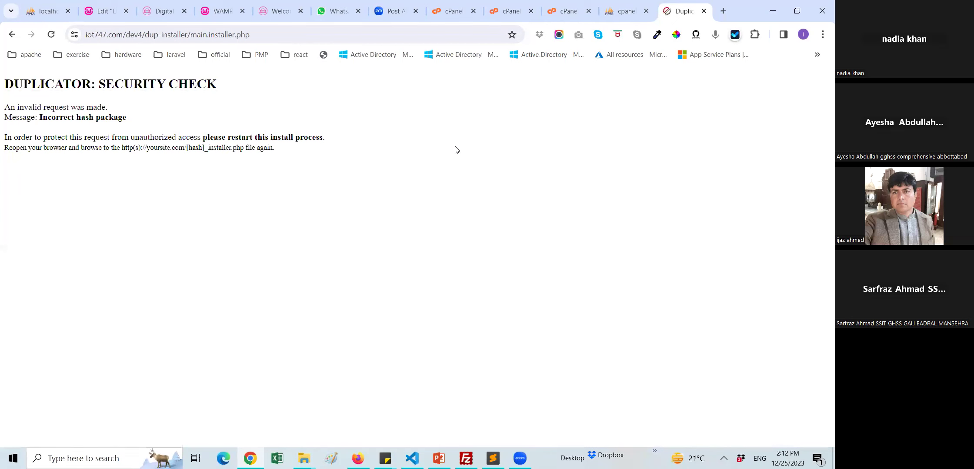
- Refresh public_html/dev4 in the hosting file manager and permanently delete the dup-installer folder and the dup-installer-bootlog text file
click(625, 10)
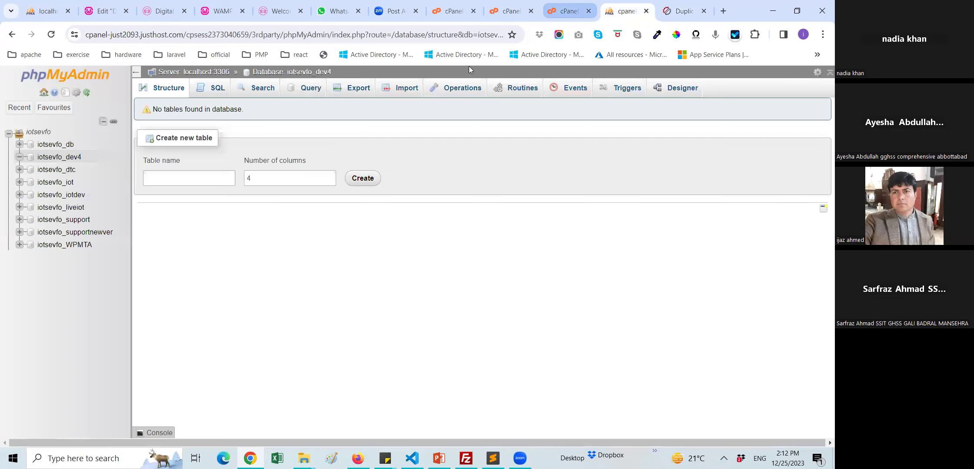
key(ctrl+shift+Tab)
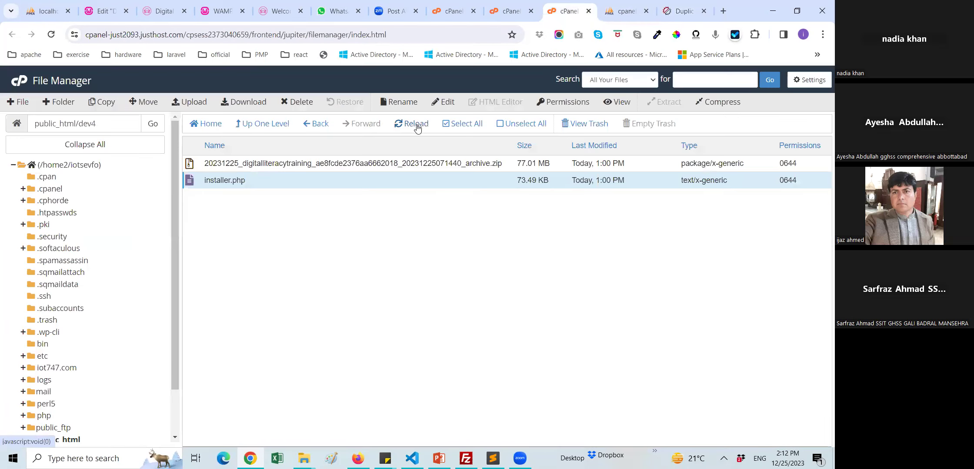
click(415, 125)
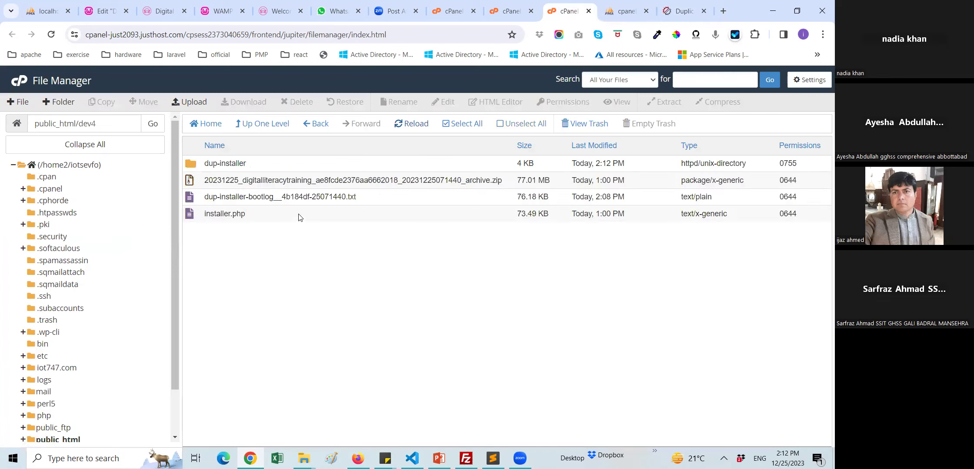
click(204, 198)
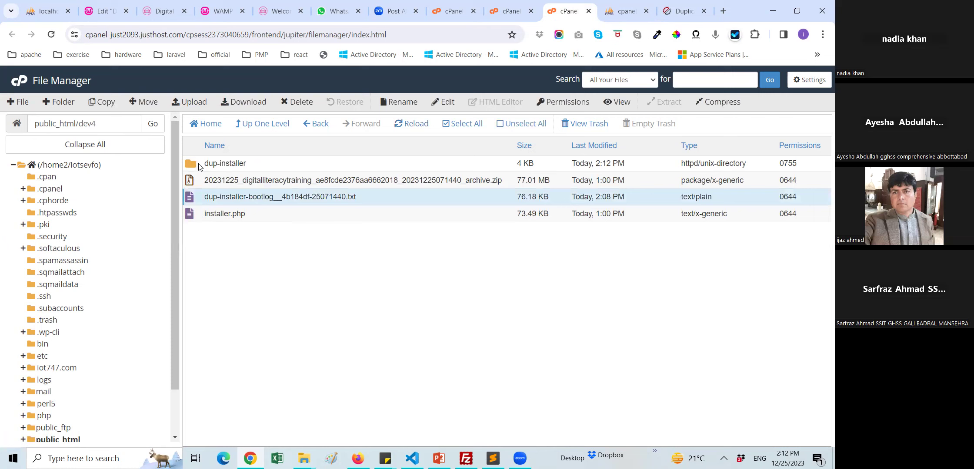
ctrl+click(201, 165)
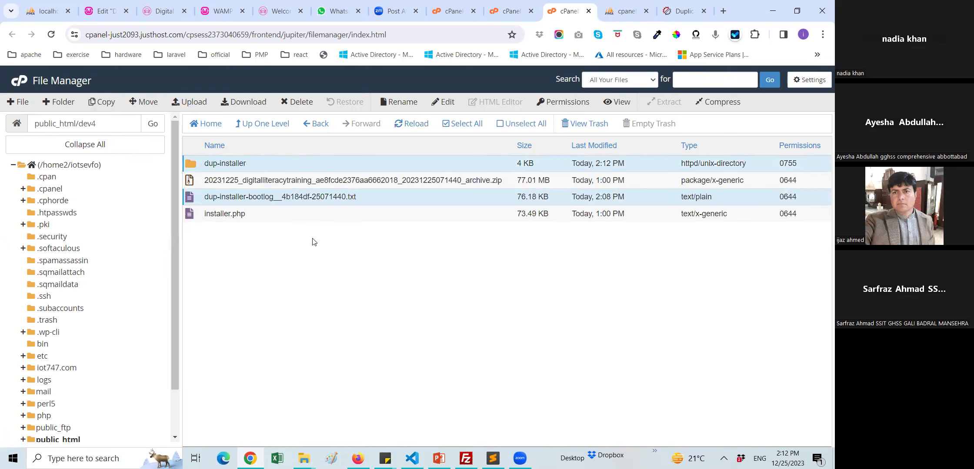
key(Delete)
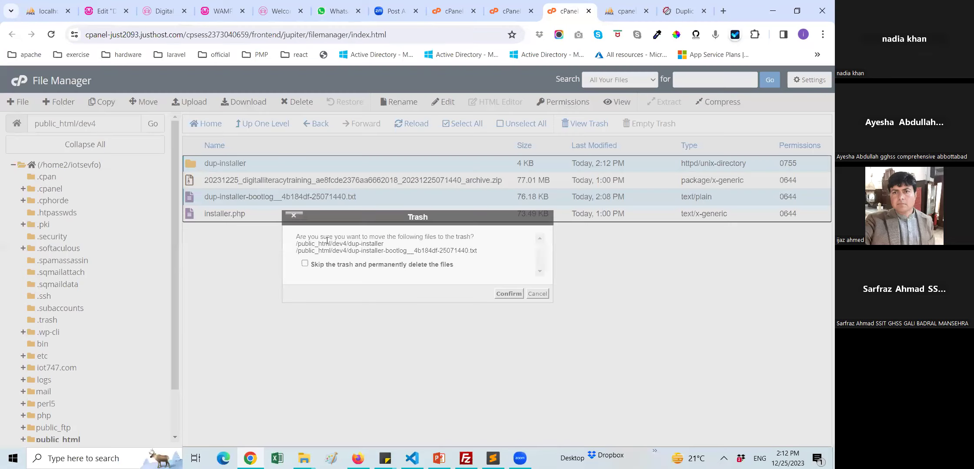
click(315, 265)
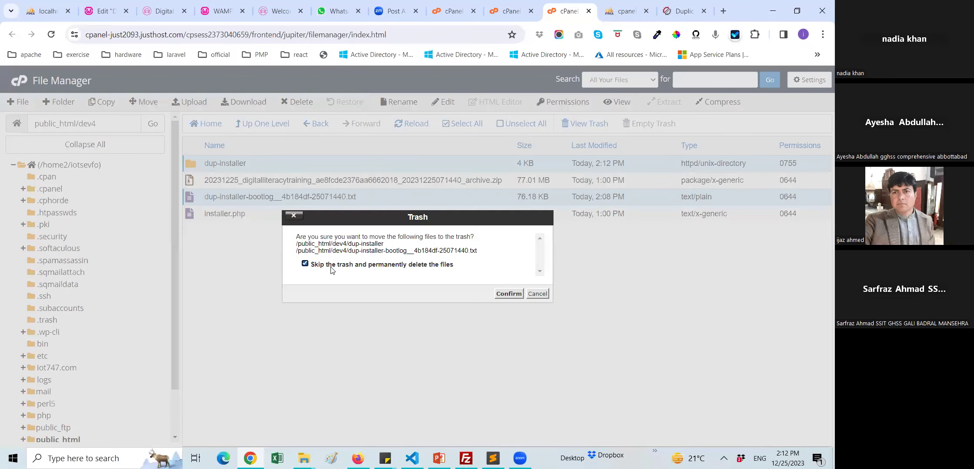
click(507, 294)
click(670, 6)
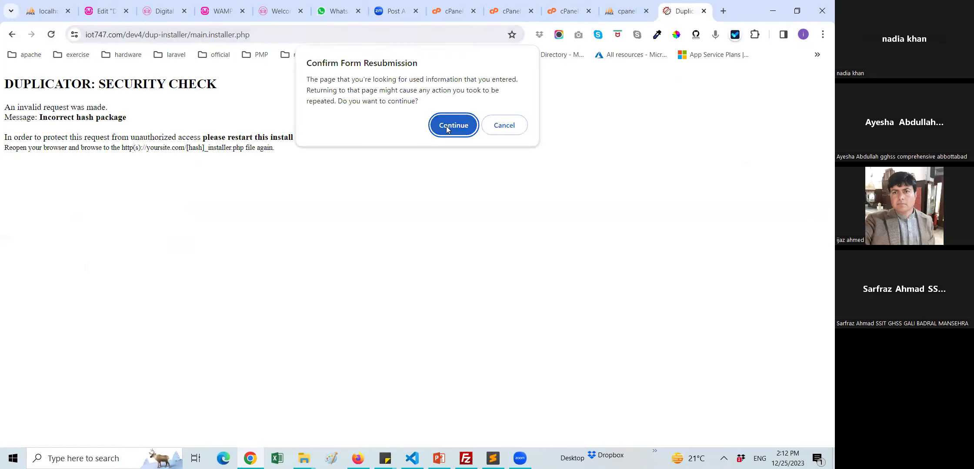
click(453, 120)
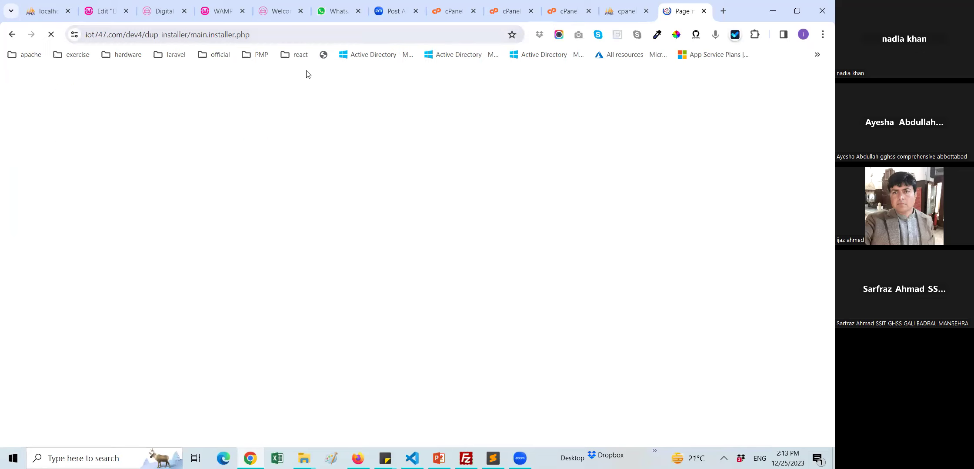
drag(140, 37, 339, 37)
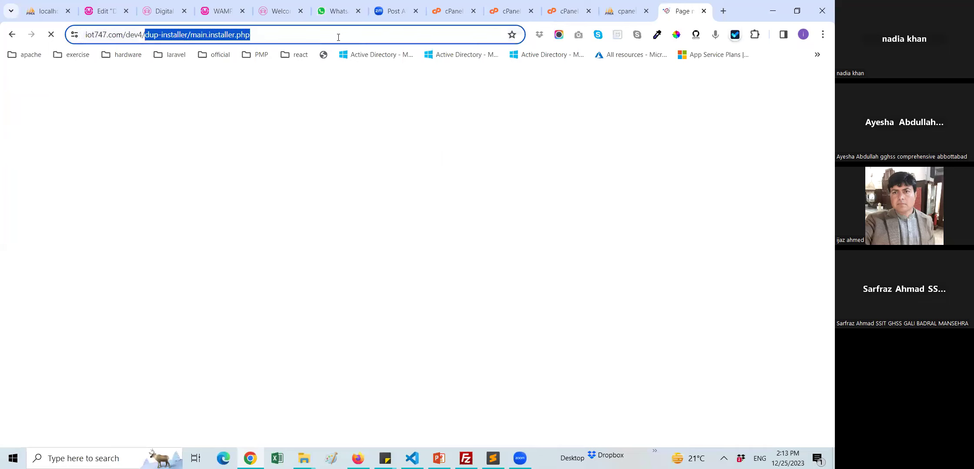
key(BackSpace)
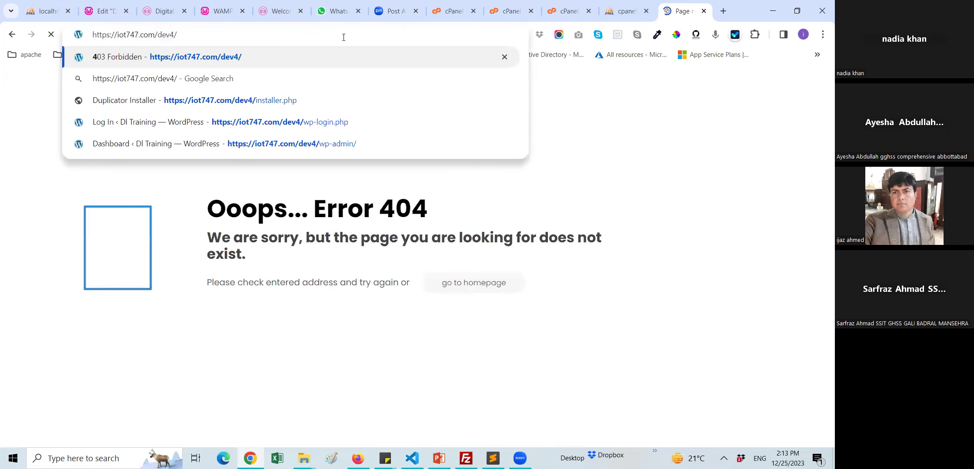
click(256, 101)
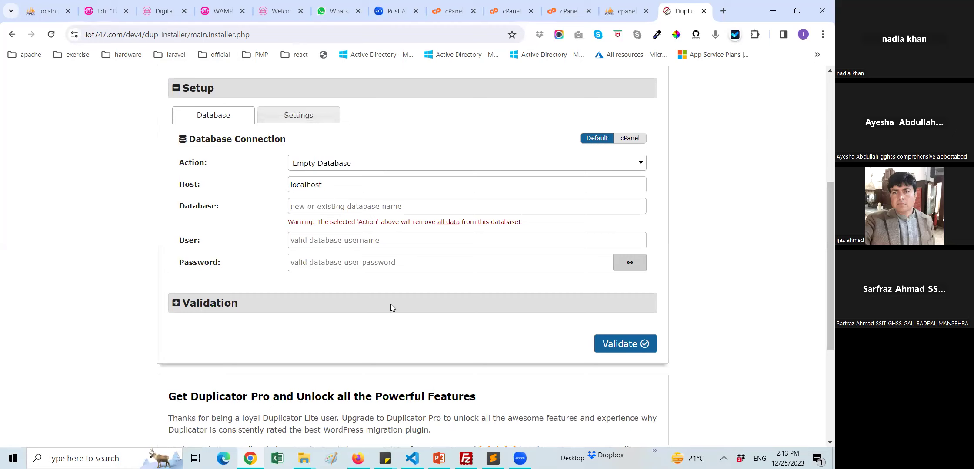
- Fill in iotsevfo_dev4user from the sticky note as the database user in the installer's setup
click(390, 457)
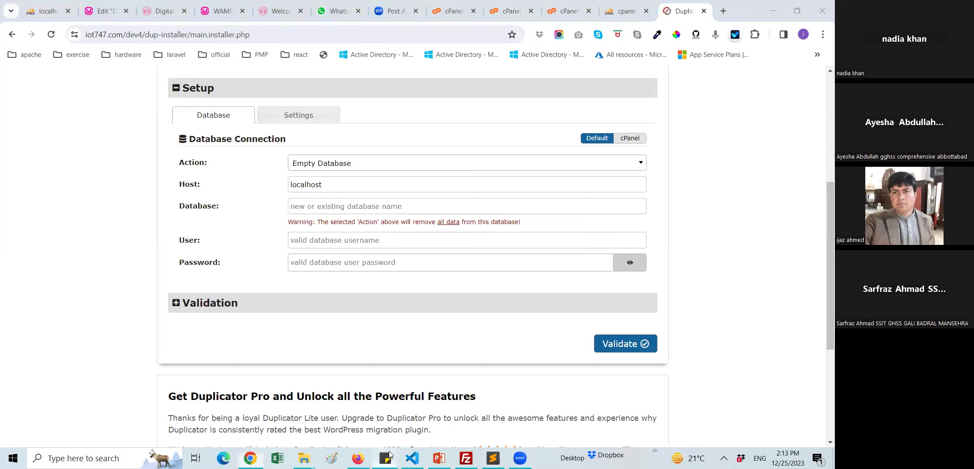
click(409, 430)
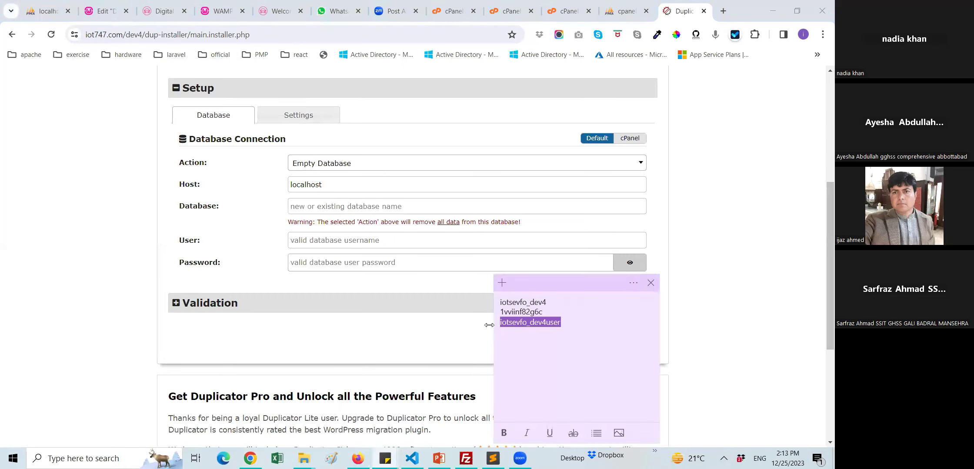
click(310, 241)
text(iotsevfo_dev4user)
- Copy the database password from the sticky note into the installer's Password field
click(385, 458)
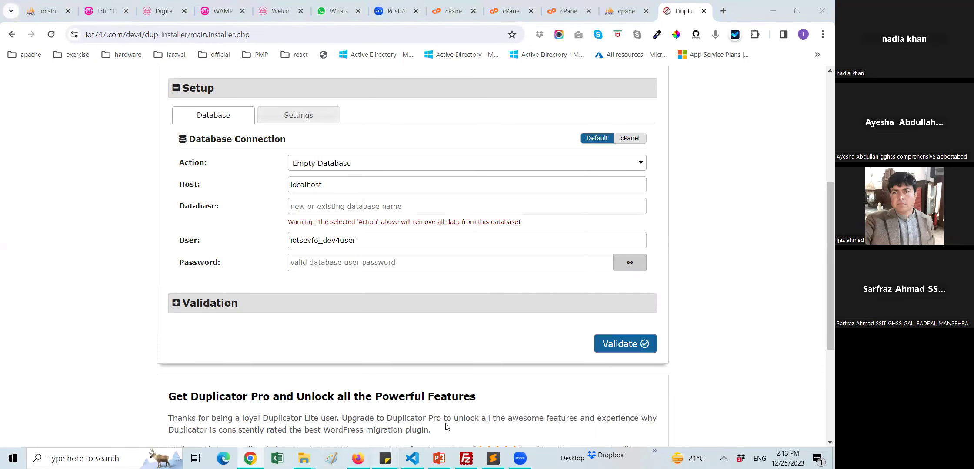
click(424, 424)
double_click(522, 312)
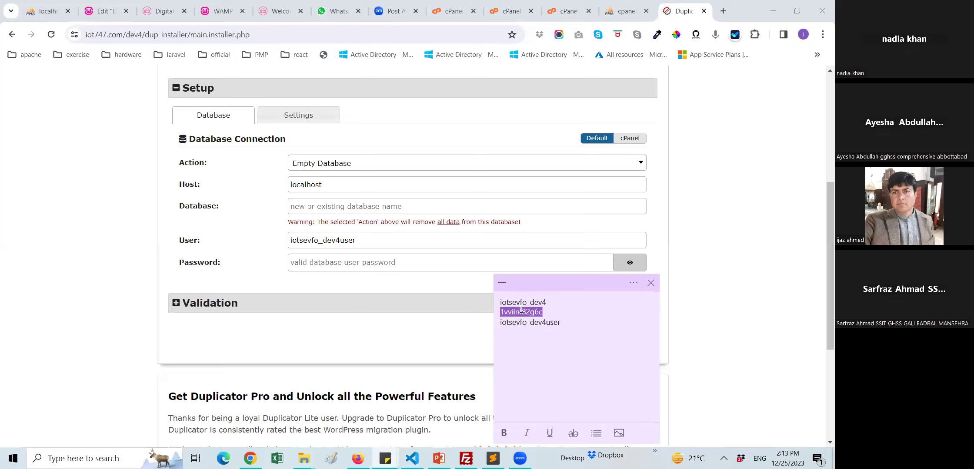
click(310, 263)
key(ctrl+v)
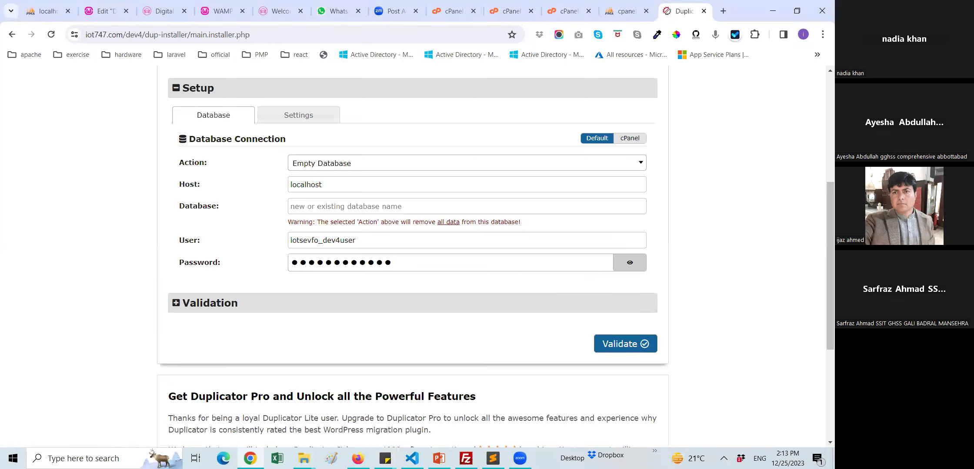
- Copy the database name iotsevfo_dev4 from the sticky note into the installer and validate the setup
click(385, 458)
double_click(531, 302)
key(ctrl+c)
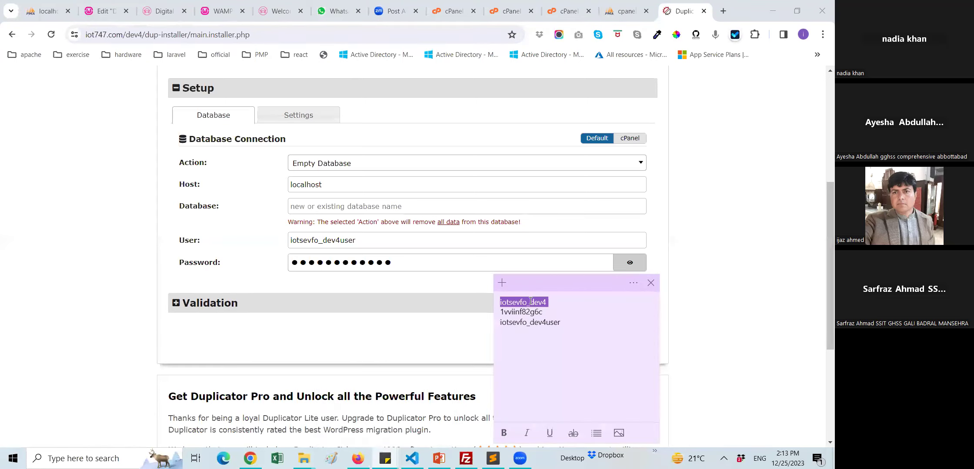
click(295, 206)
key(ctrl+v)
scroll(245, 233, down, 4)
click(610, 183)
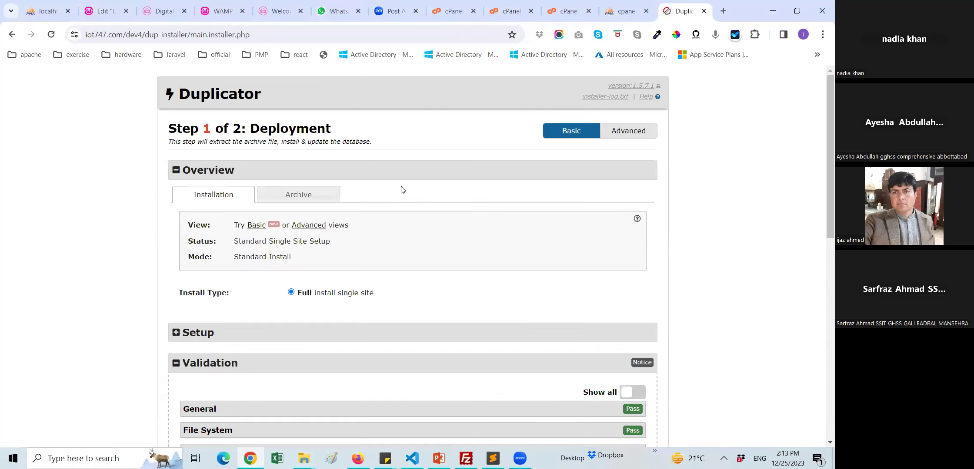
- Accept the terms and notices, and run the full single-site install with the confirmed settings
scroll(419, 201, down, 8)
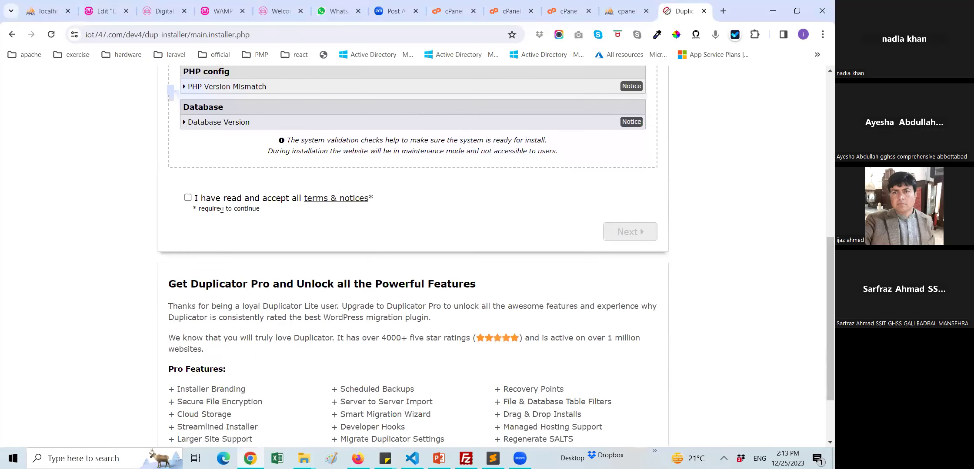
click(188, 198)
click(629, 232)
click(539, 368)
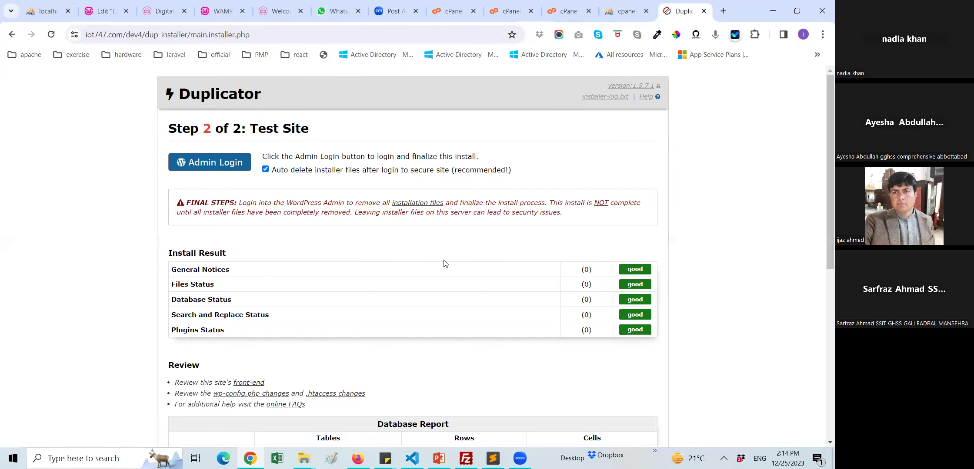
- Review the install results and database report, and log in to the new site's WordPress admin in a separate browser tab
scroll(442, 262, down, 5)
scroll(443, 262, down, 3)
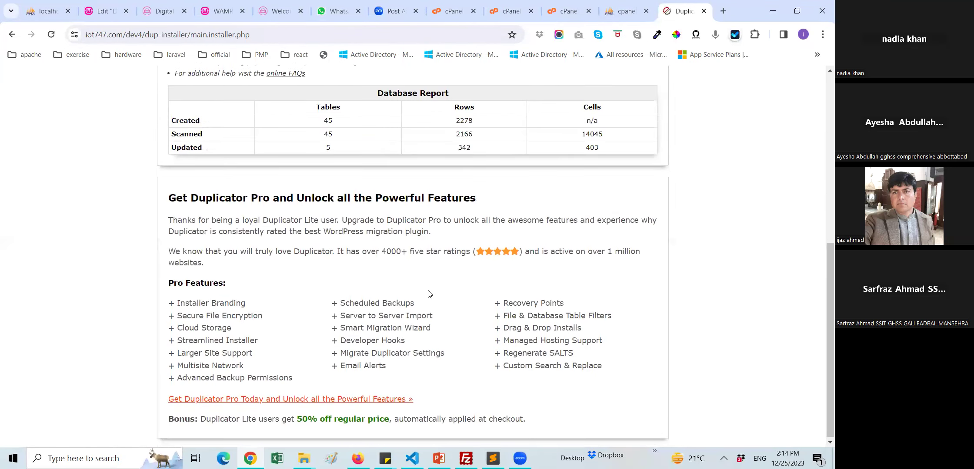
scroll(429, 291, up, 7)
scroll(428, 291, up, 1)
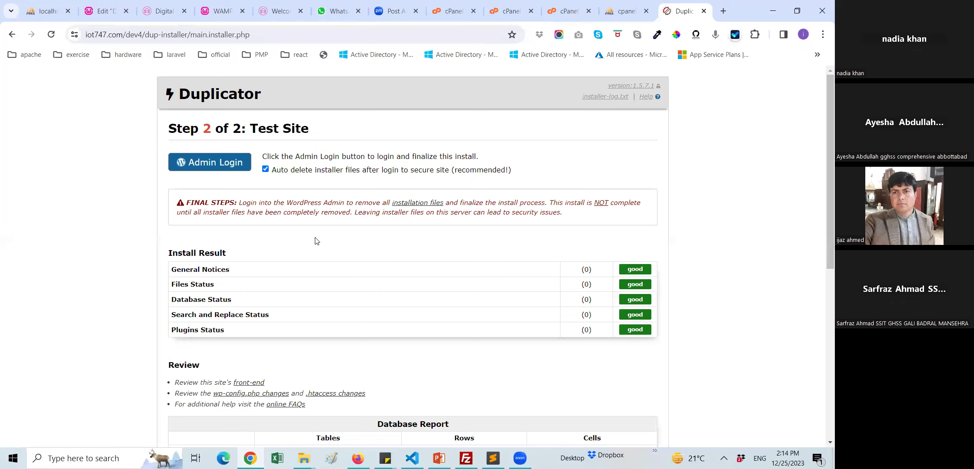
right_click(220, 170)
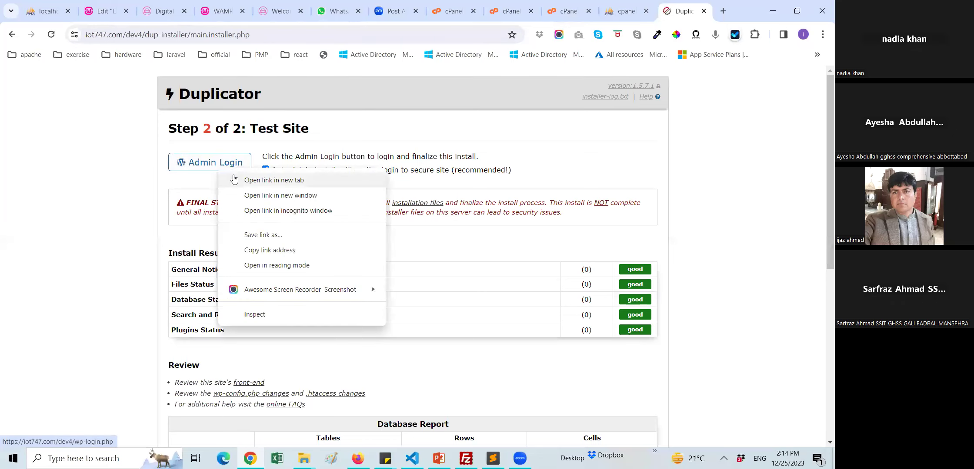
click(233, 180)
click(686, 10)
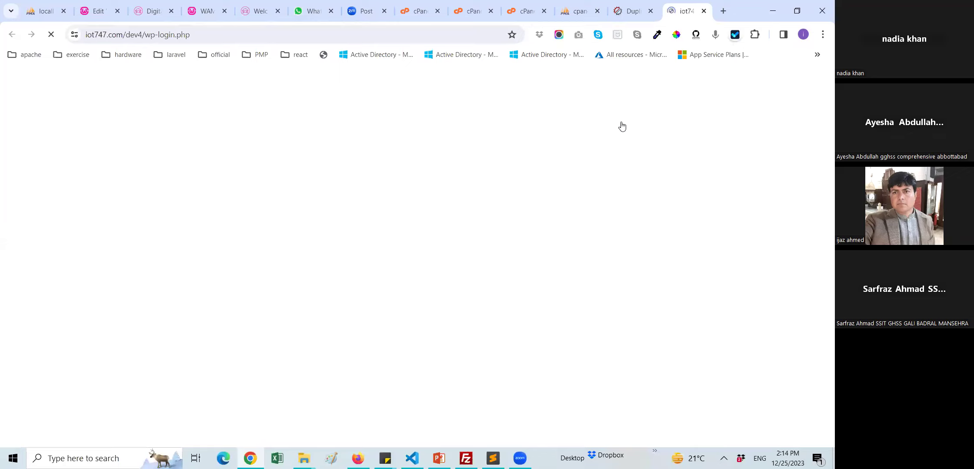
click(487, 276)
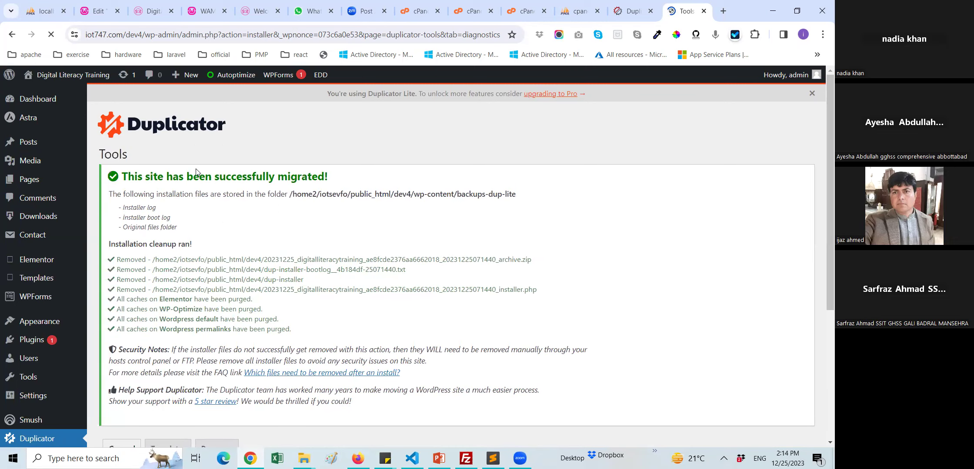
- Examine the migration report, the installation cleanup list and the remaining sections of Duplicator's Tools page
scroll(233, 187, down, 1)
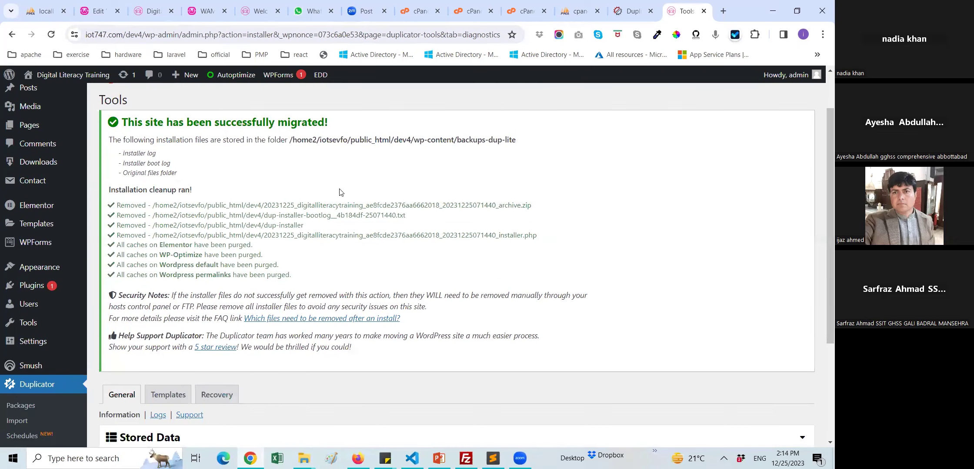
click(507, 203)
scroll(126, 252, down, 4)
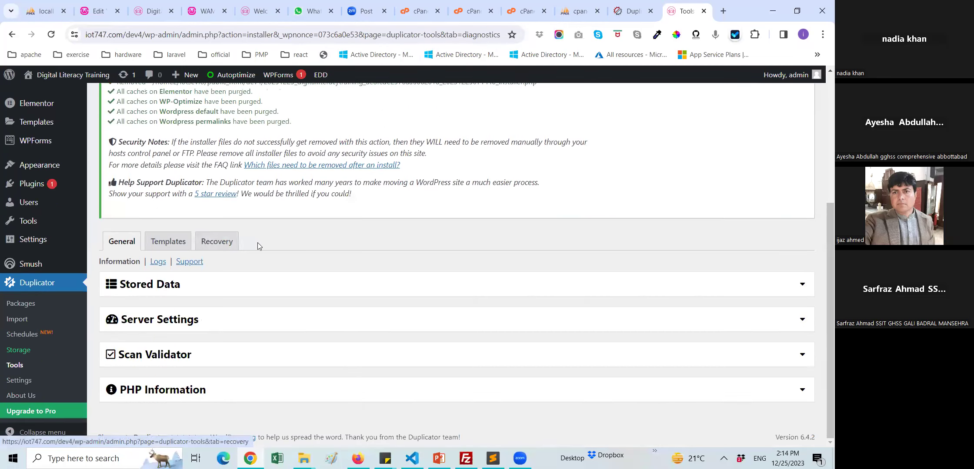
scroll(298, 271, up, 5)
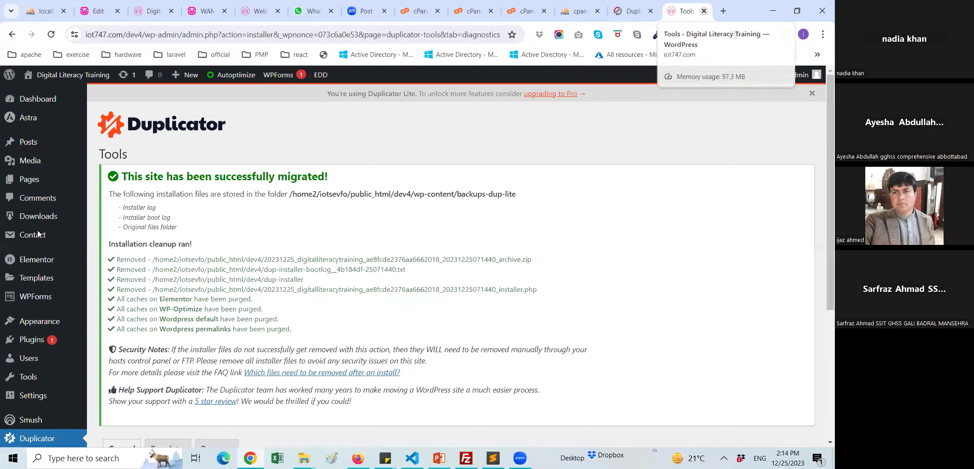
scroll(36, 241, down, 5)
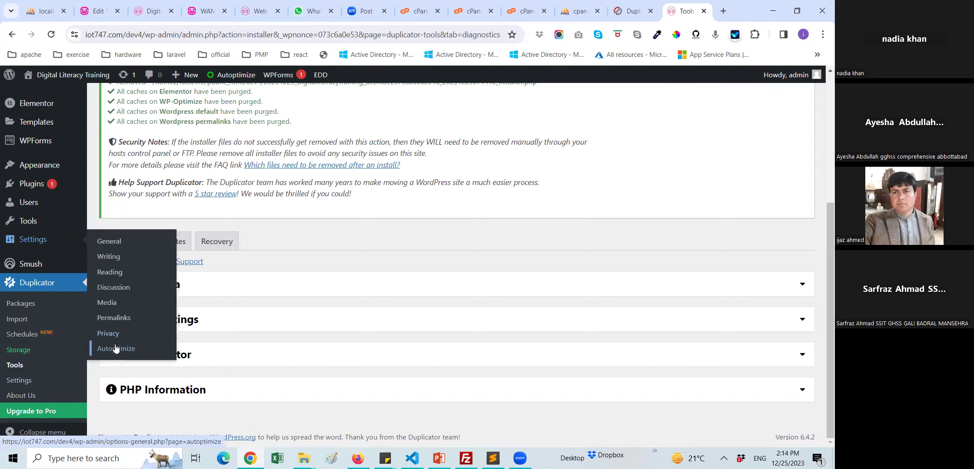
mouse_move(50, 206)
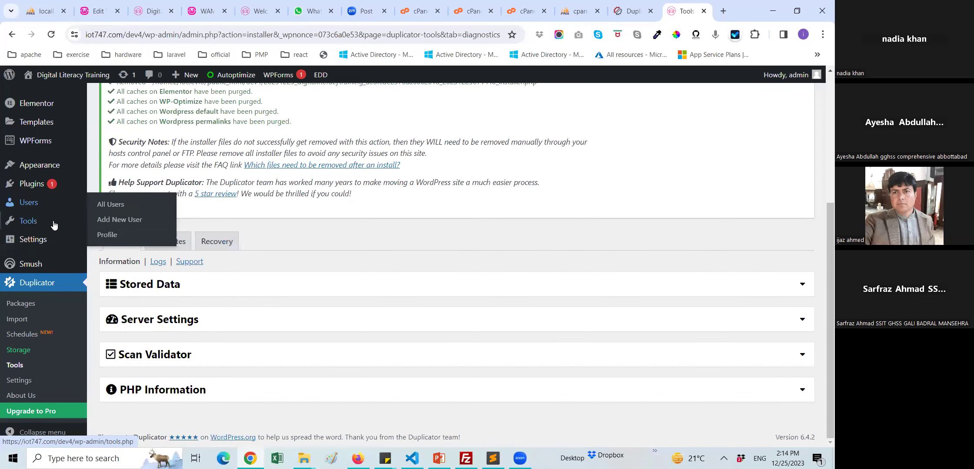
- Return to the Duplicator install results, and open the deployed site under iot747.com/dev4 in a new browser tab
scroll(43, 270, up, 10)
click(635, 10)
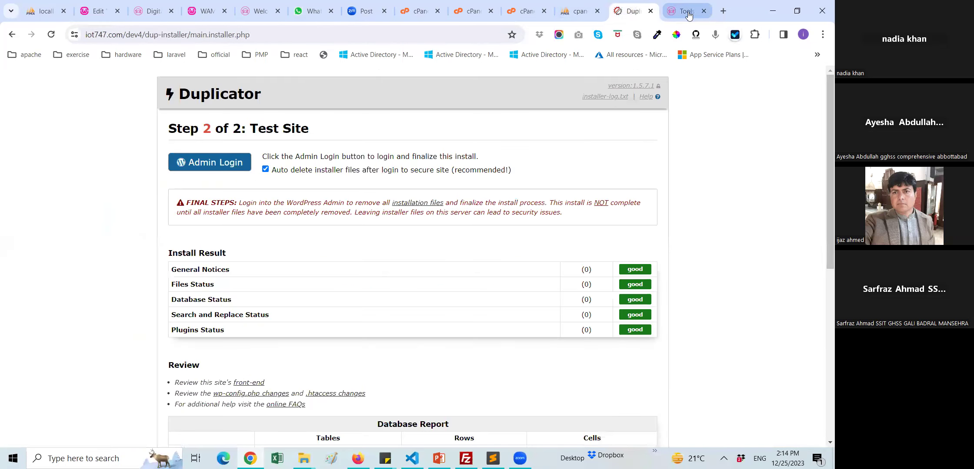
click(722, 10)
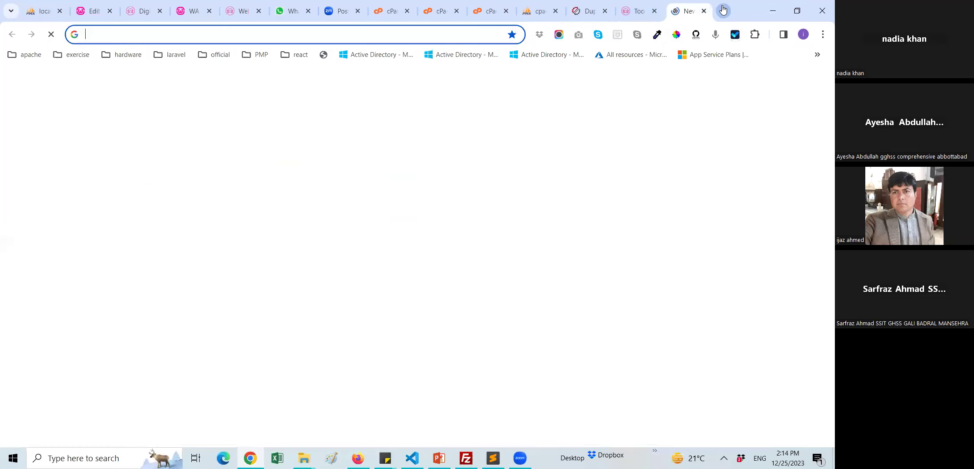
text(iot747.com)
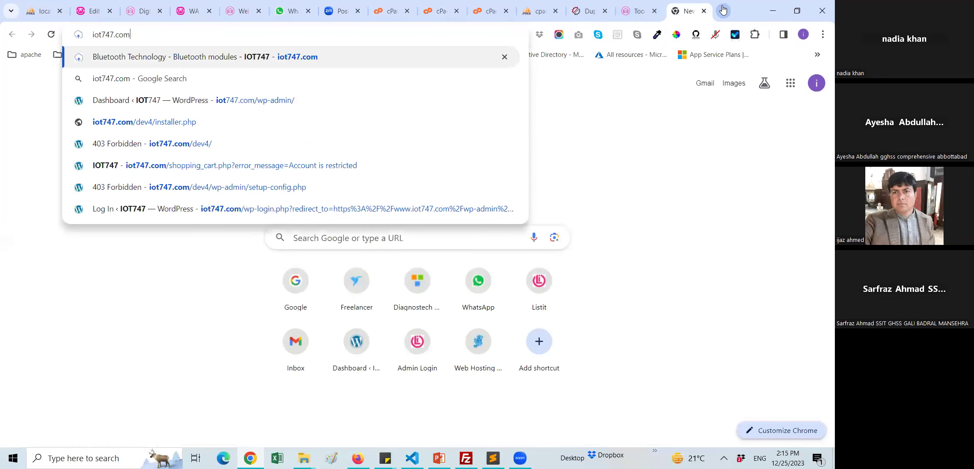
text(/de)
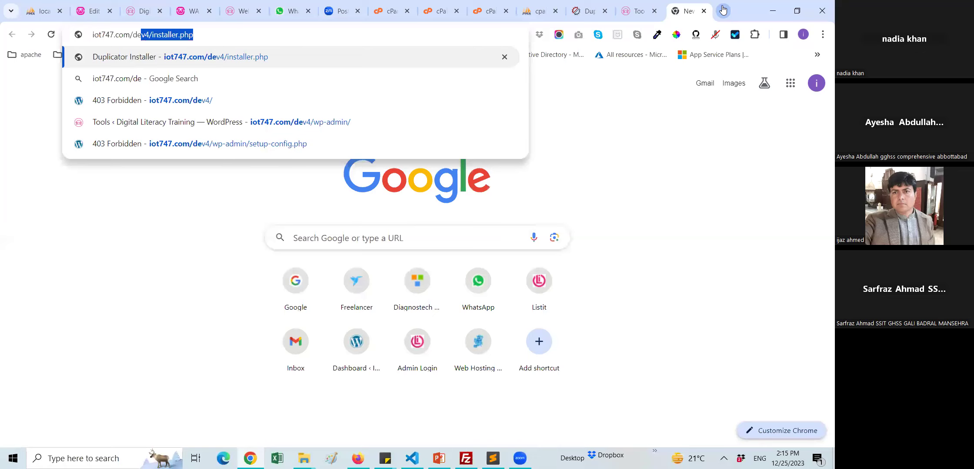
text(v4/instal)
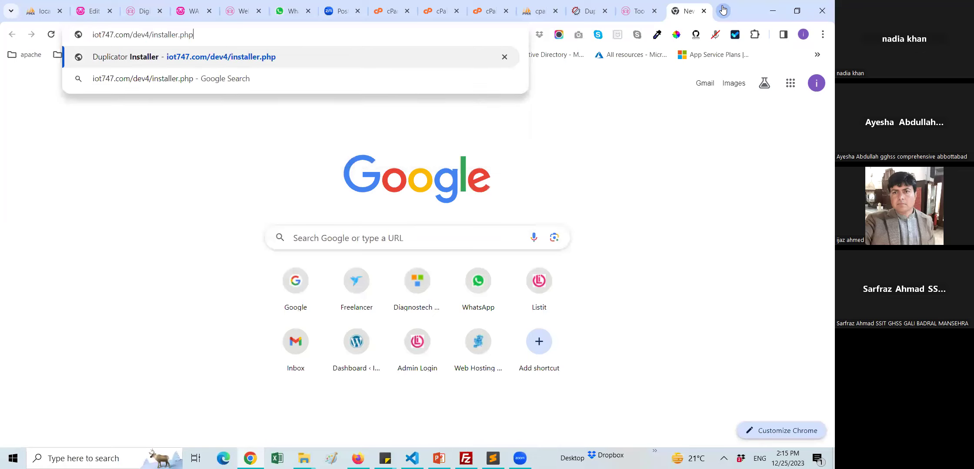
key(BackSpace)
key(BackSpace)
key(BackSpace)
key(BackSpace)
key(BackSpace)
key(BackSpace)
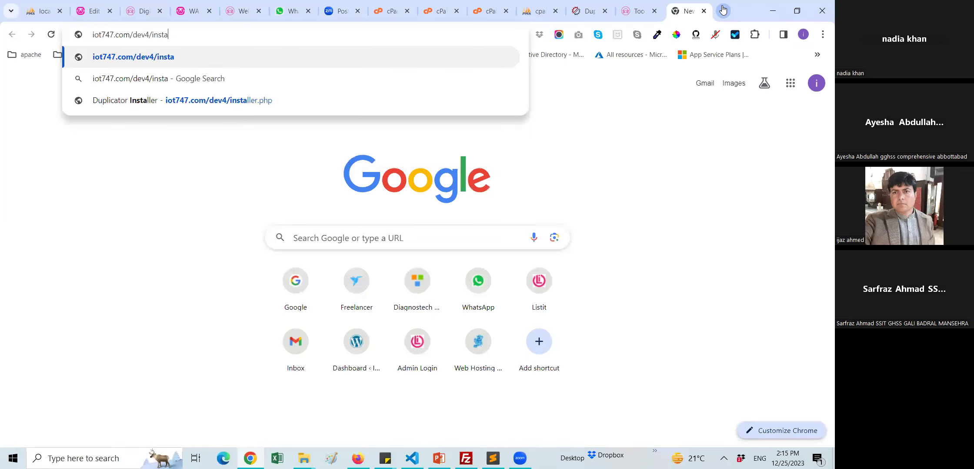
key(Return)
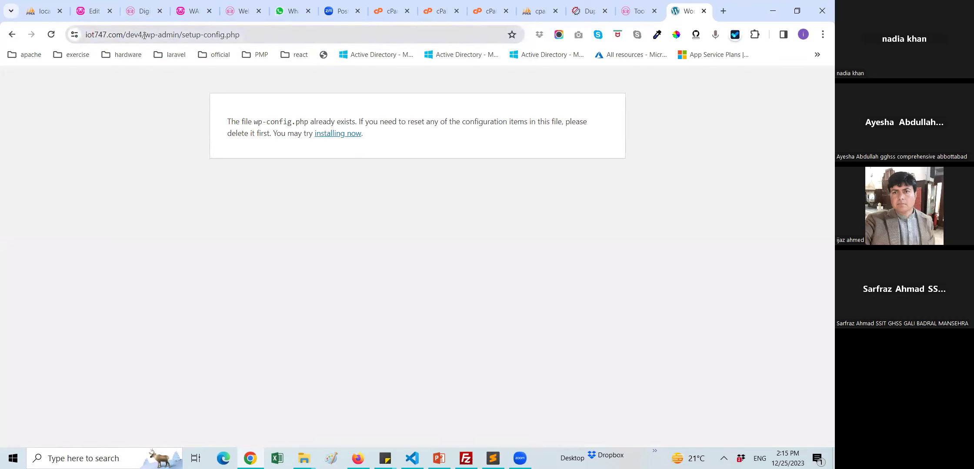
drag(127, 37, 81, 39)
right_click(117, 34)
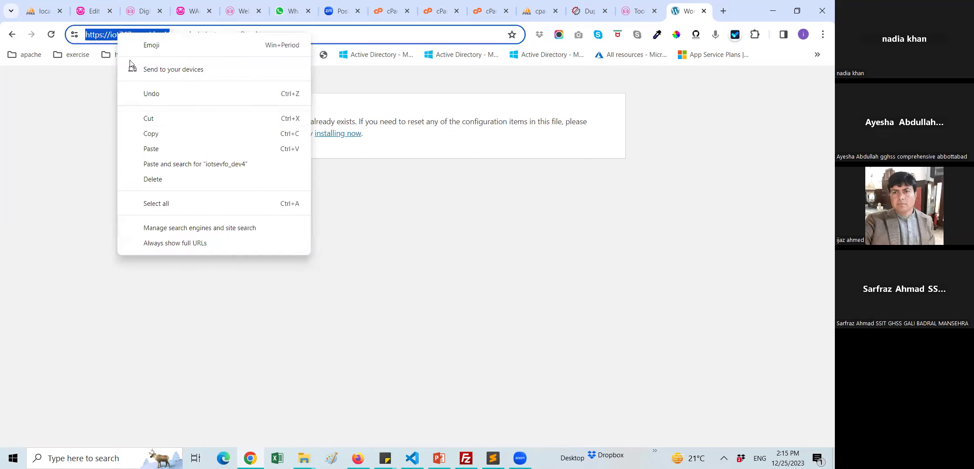
click(147, 134)
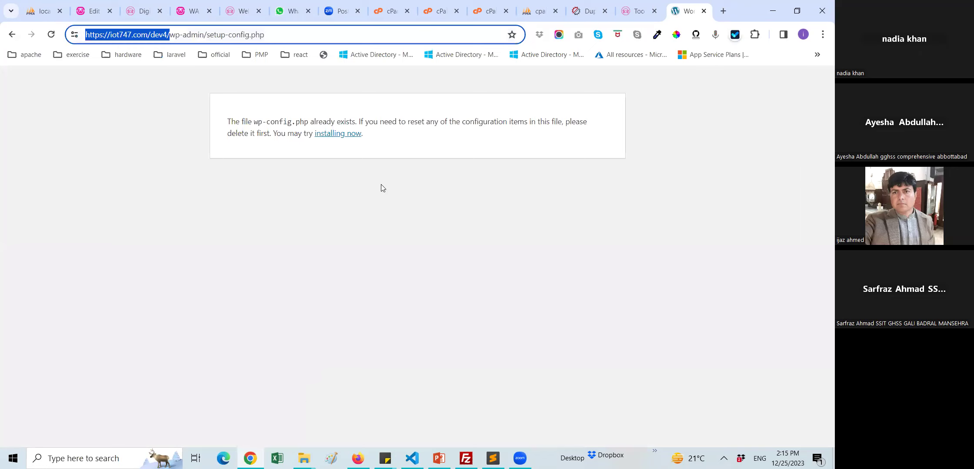
key(alt+Tab)
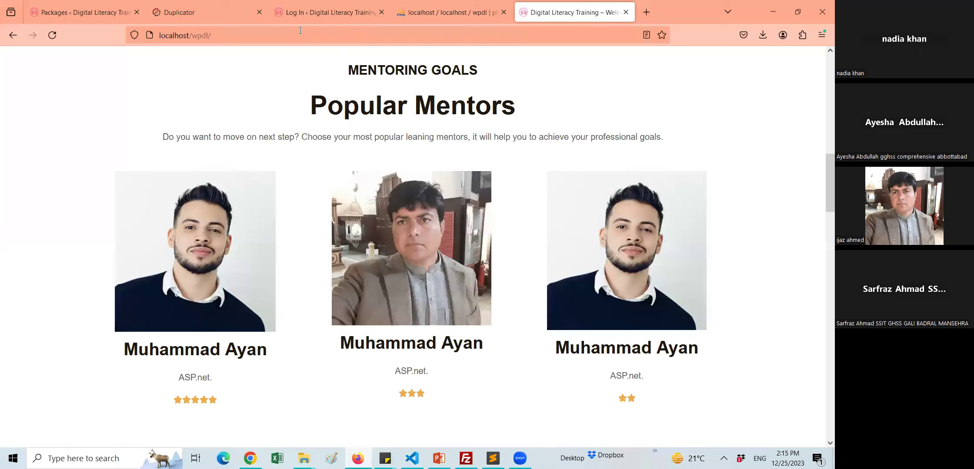
click(198, 39)
key(ctrl+v)
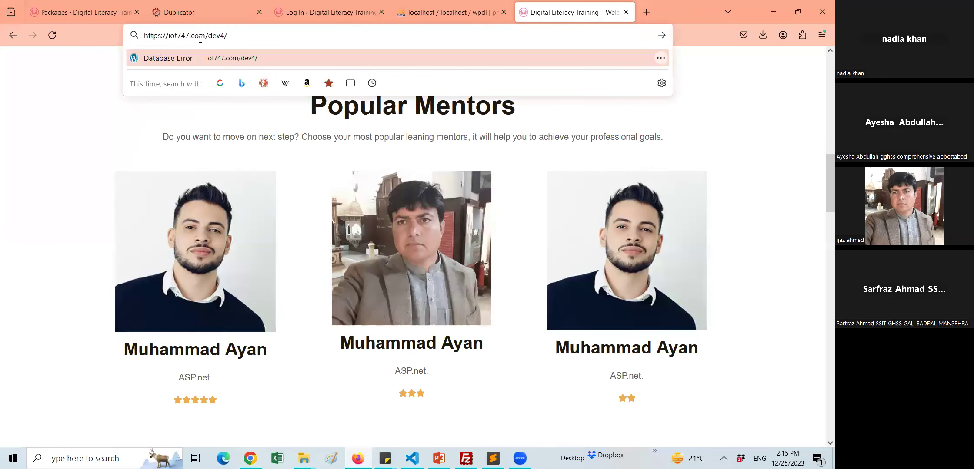
key(Return)
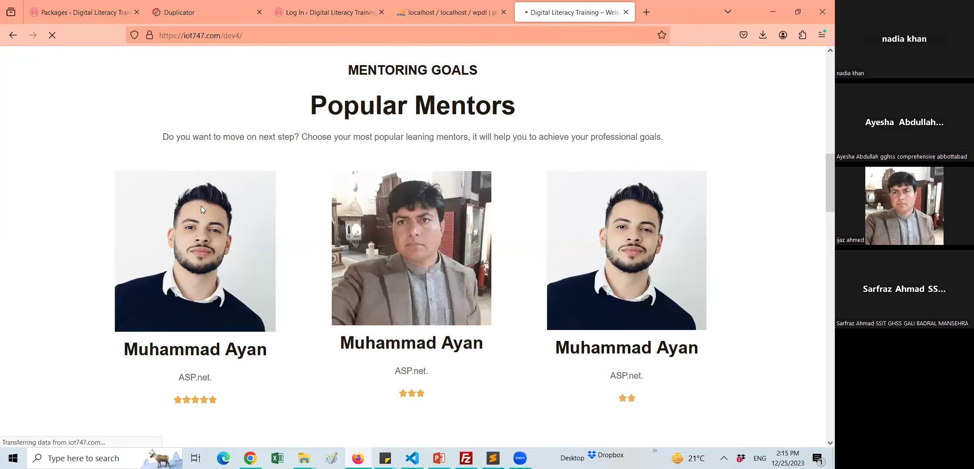
- Examine the migrated home page from the header and mentoring sections down to the map, accordion and contact form
scroll(200, 206, up, 20)
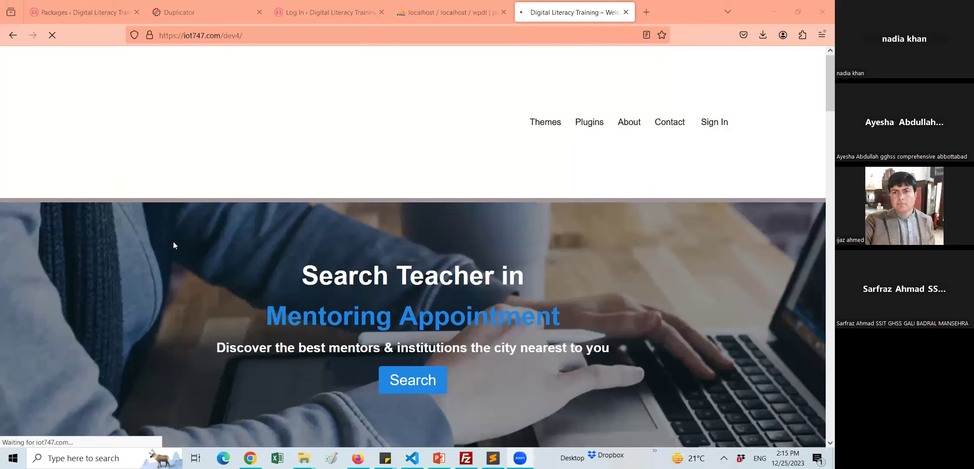
scroll(264, 318, down, 15)
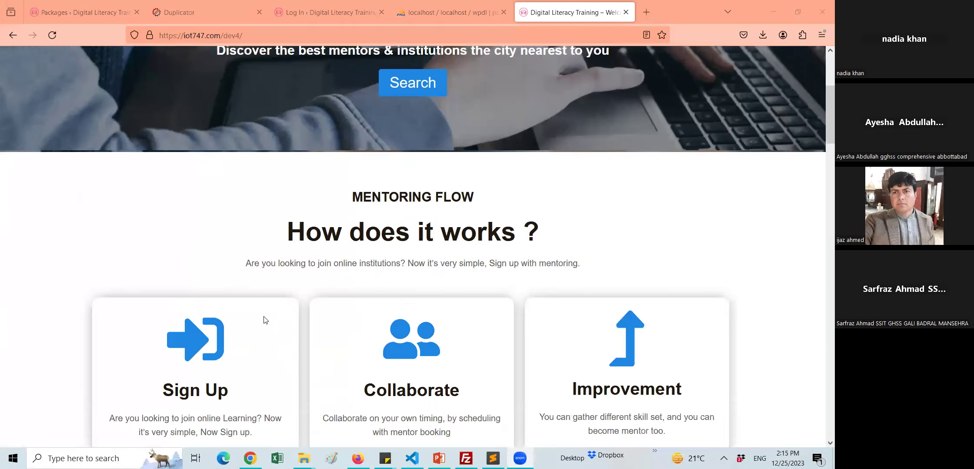
scroll(269, 325, up, 10)
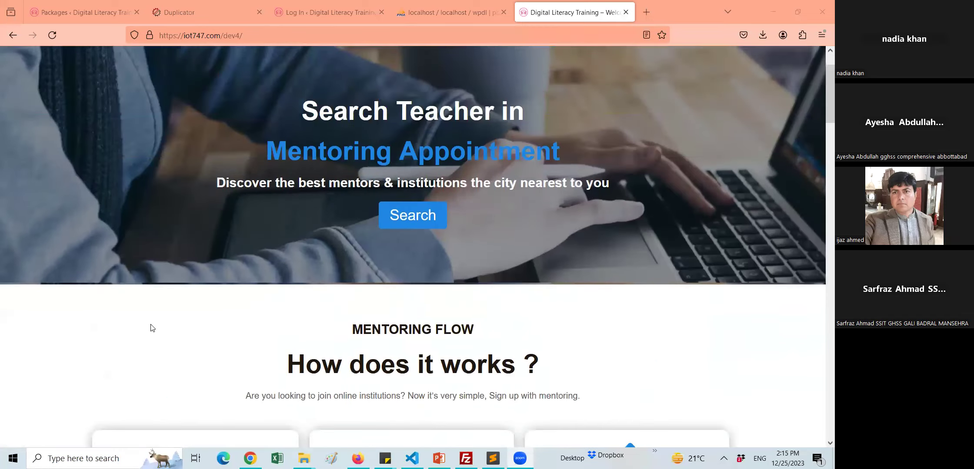
scroll(152, 328, down, 15)
scroll(152, 329, down, 10)
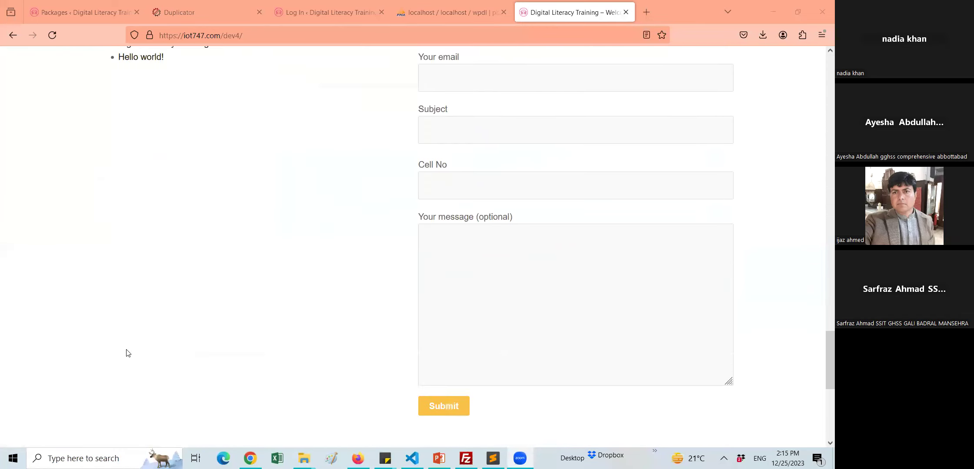
scroll(135, 356, up, 10)
scroll(136, 356, up, 10)
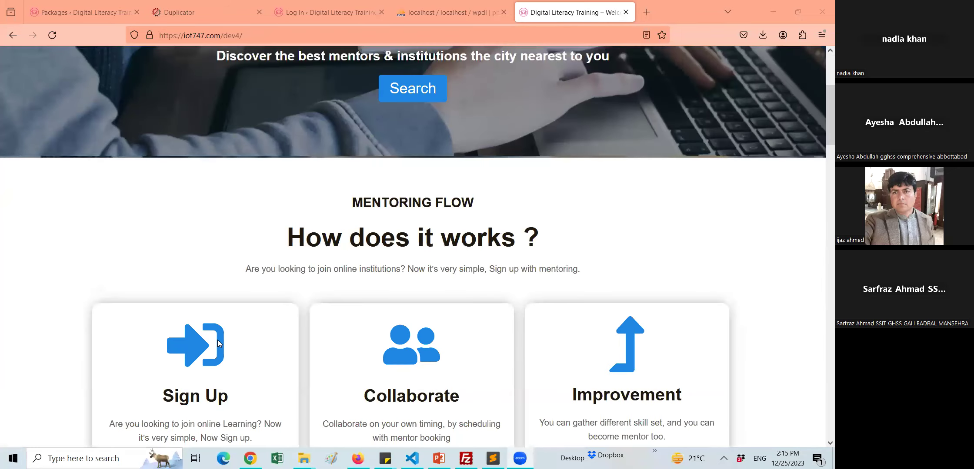
scroll(218, 341, up, 5)
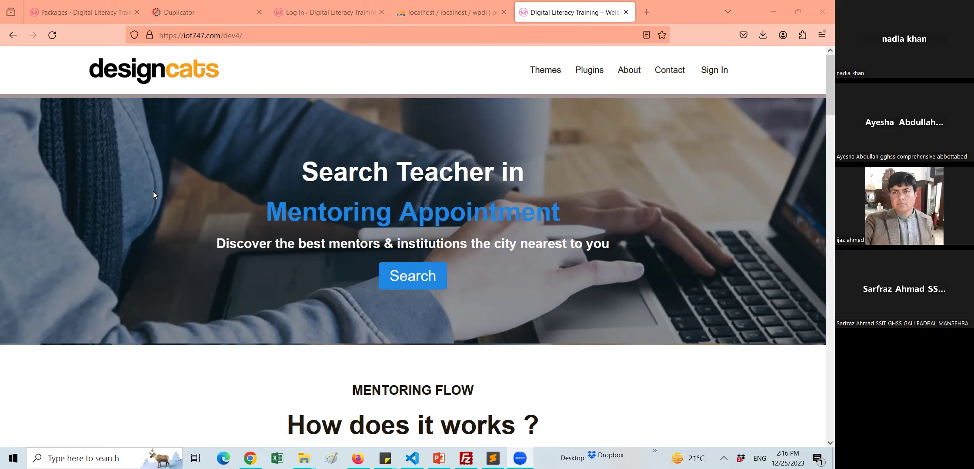
scroll(200, 316, down, 15)
scroll(227, 304, down, 15)
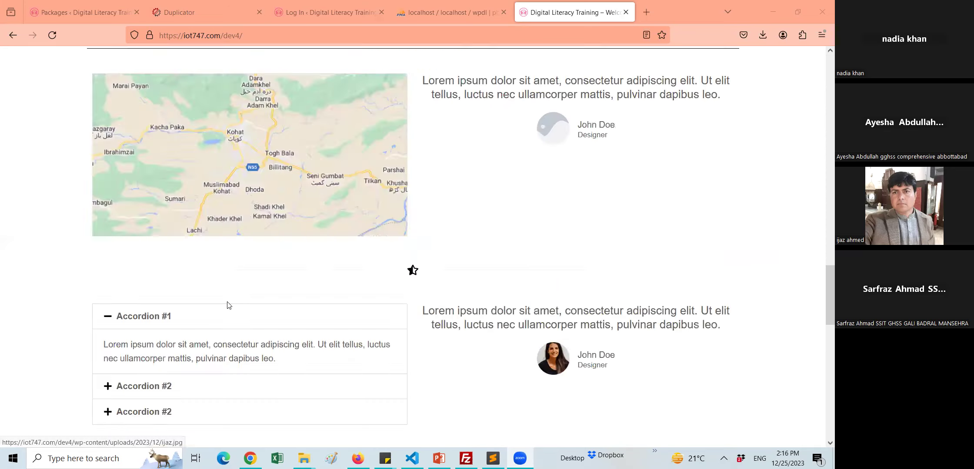
scroll(551, 306, up, 20)
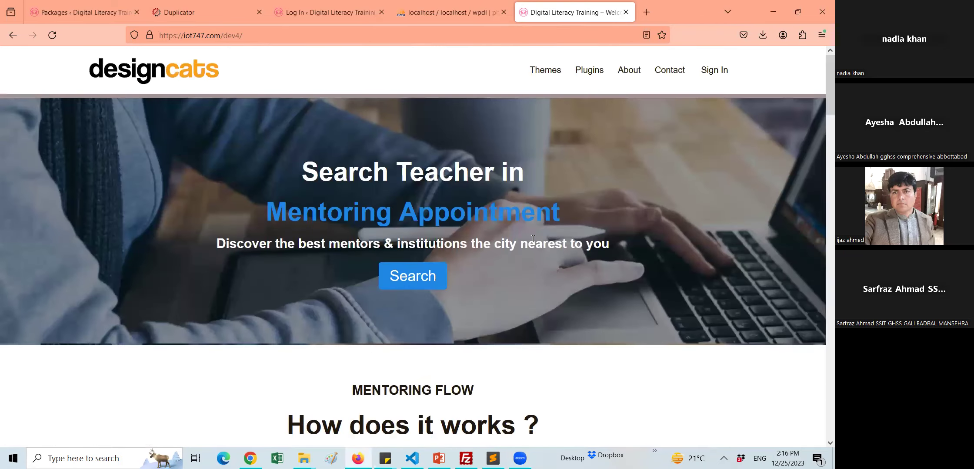
scroll(533, 239, down, 15)
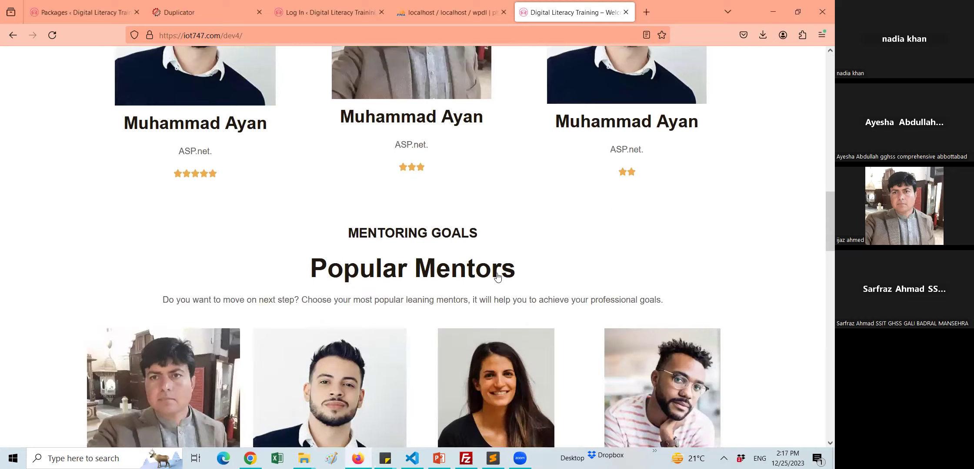
scroll(498, 277, down, 8)
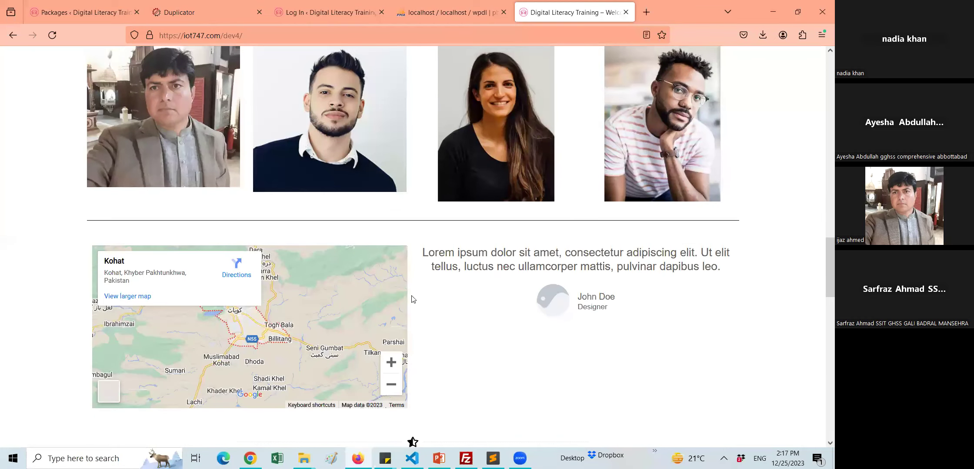
- Switch to Chrome and close the tab showing the WordPress setup-config page
click(330, 12)
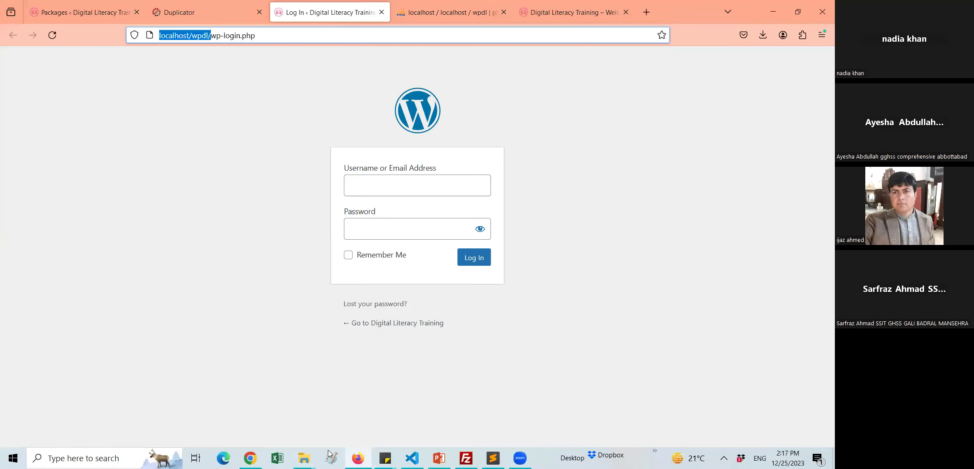
click(250, 459)
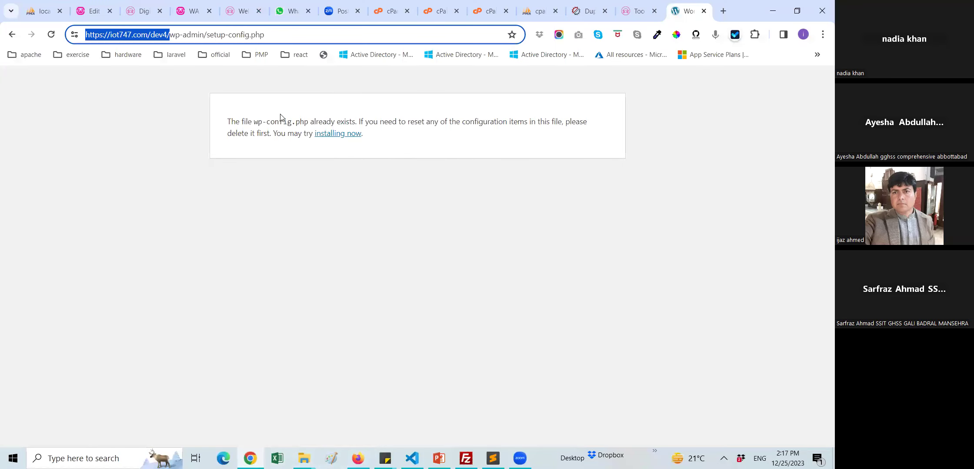
click(703, 11)
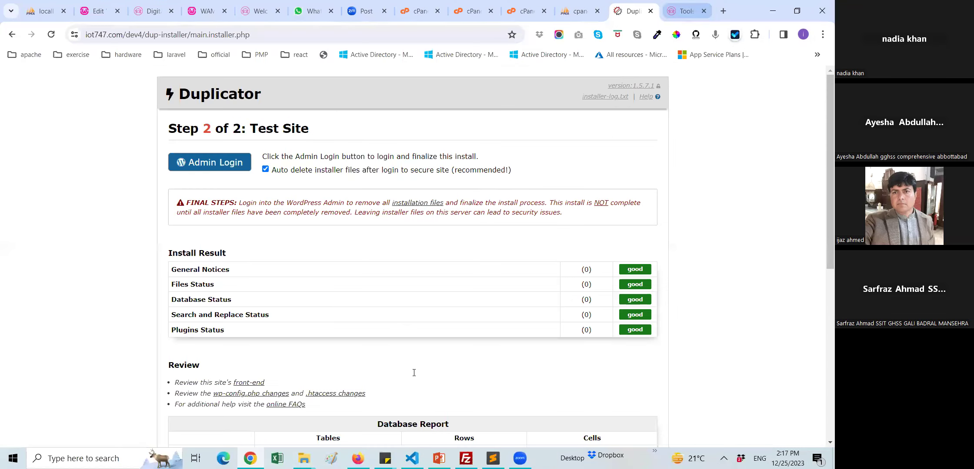
- Switch to Firefox, and close the tabs of the migrated iot747.com/dev4 site and the local phpMyAdmin
click(358, 459)
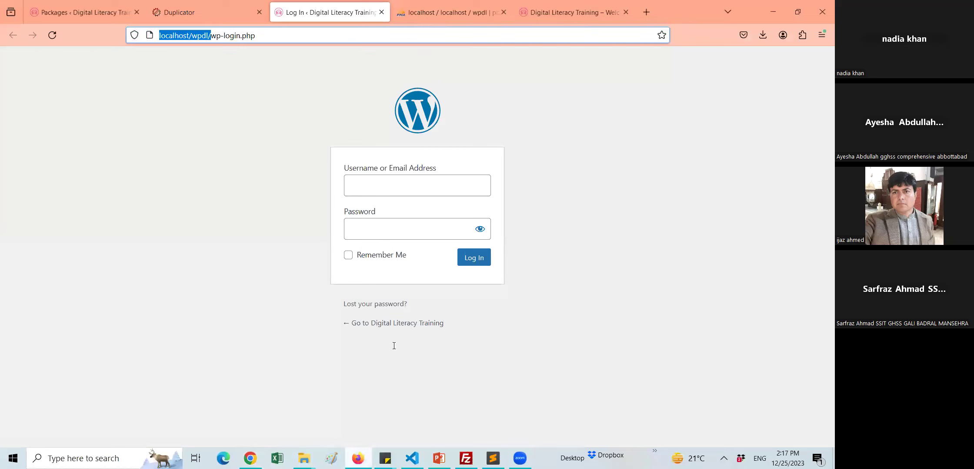
click(561, 11)
scroll(454, 144, up, 15)
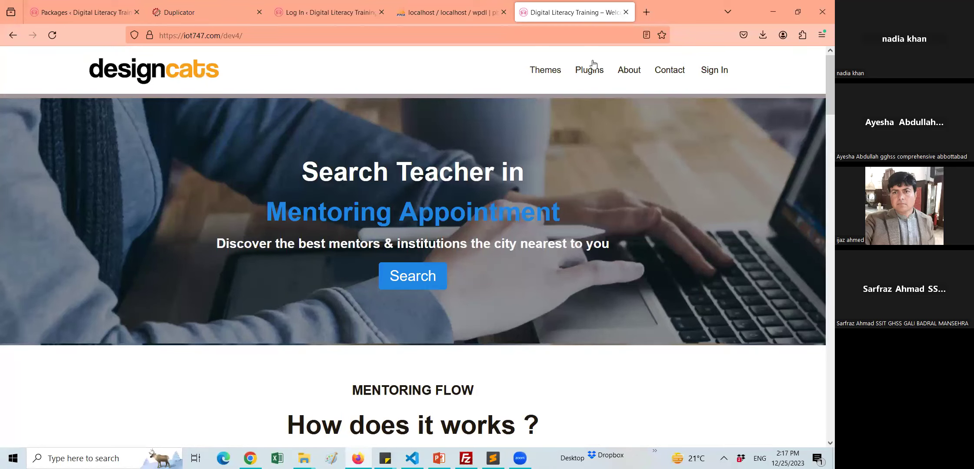
click(625, 12)
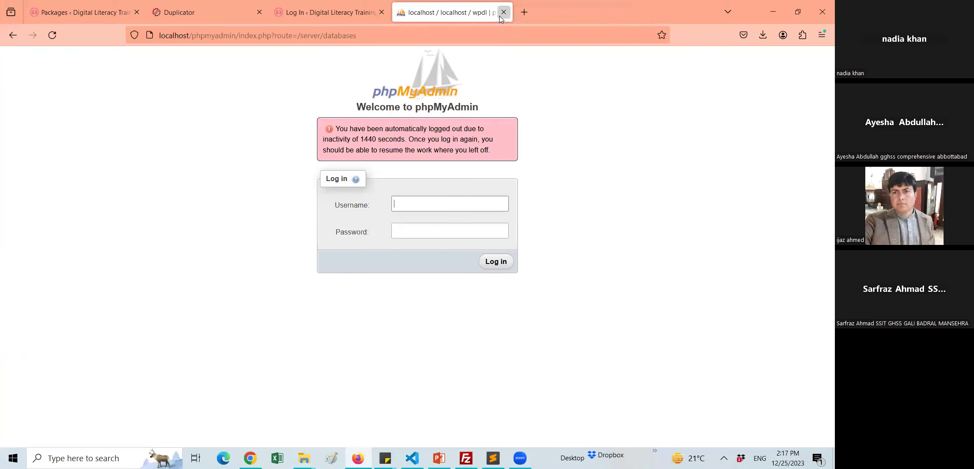
click(500, 14)
- Switch to Chrome and look over the open Wampserver, localhost/tevta2024 and Duplicator welcome pages
key(alt+Tab)
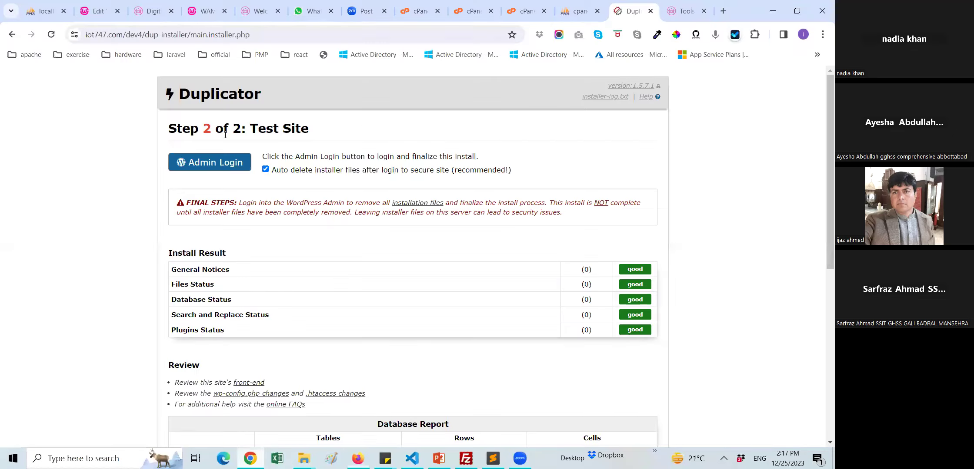
click(208, 11)
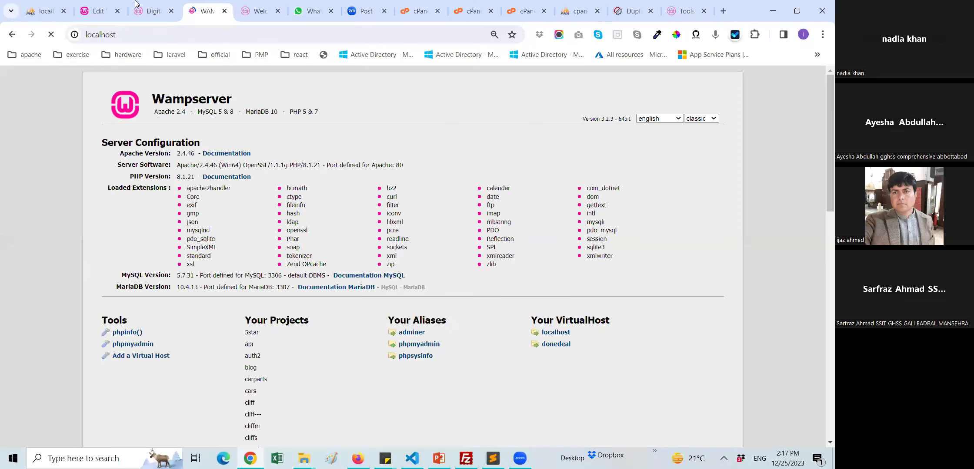
click(152, 11)
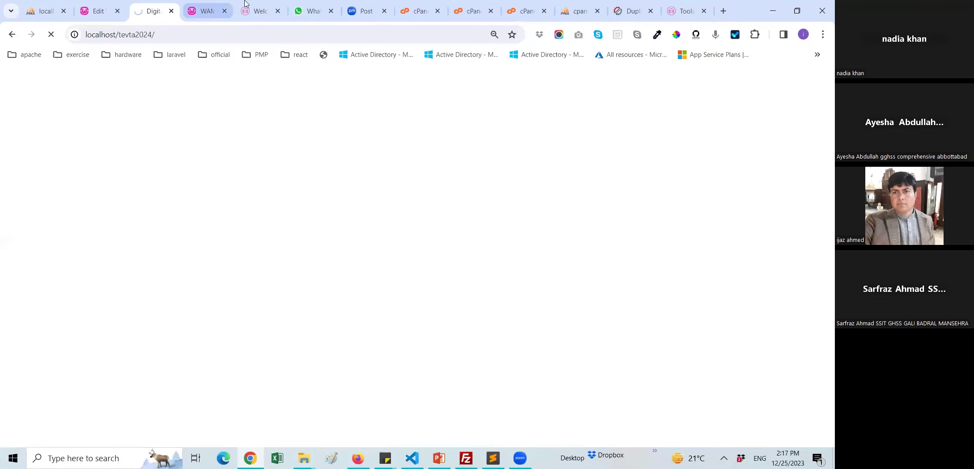
click(212, 8)
click(246, 8)
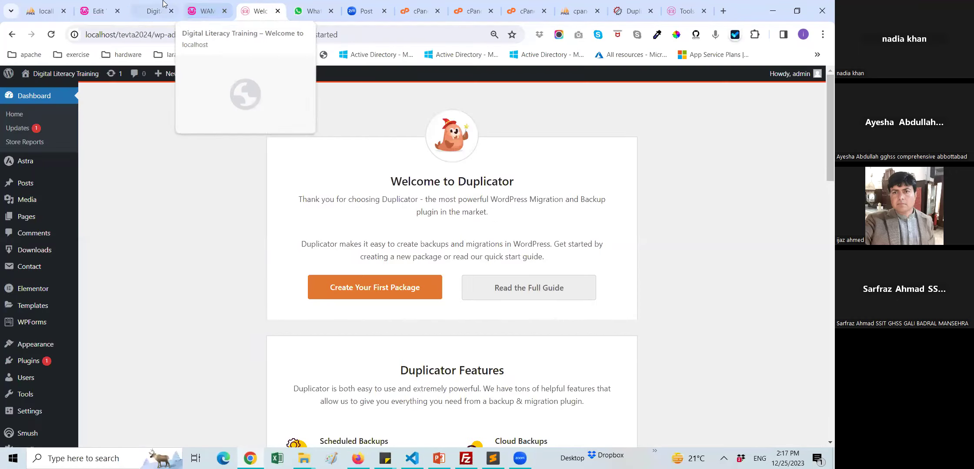
click(152, 9)
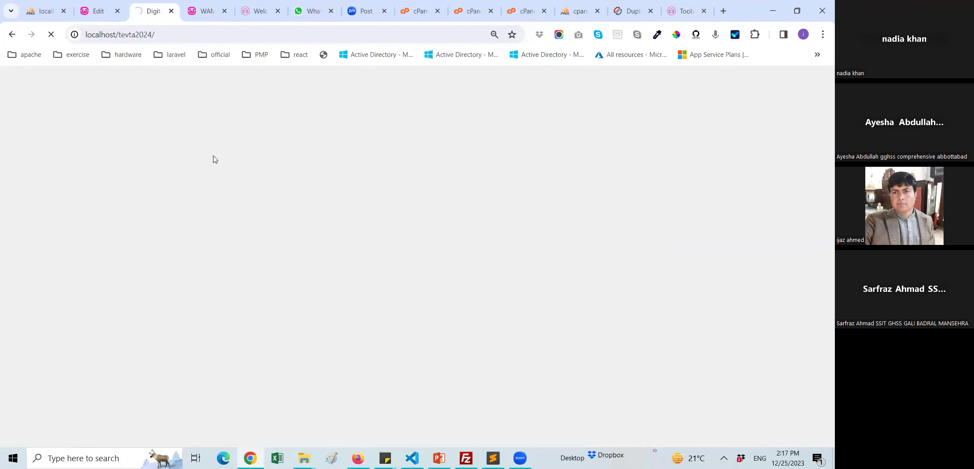
click(260, 4)
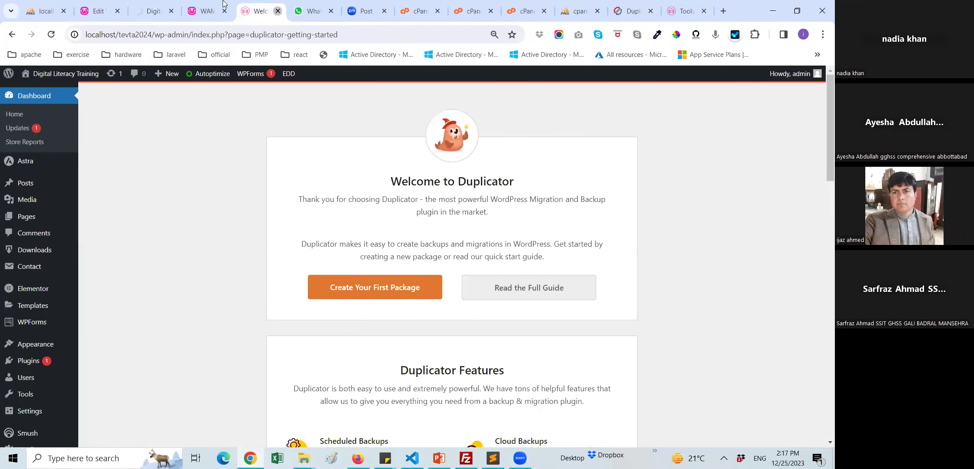
- Close the local Duplicator welcome page and view the home page of localhost/tevta2024
click(276, 11)
click(205, 10)
click(152, 11)
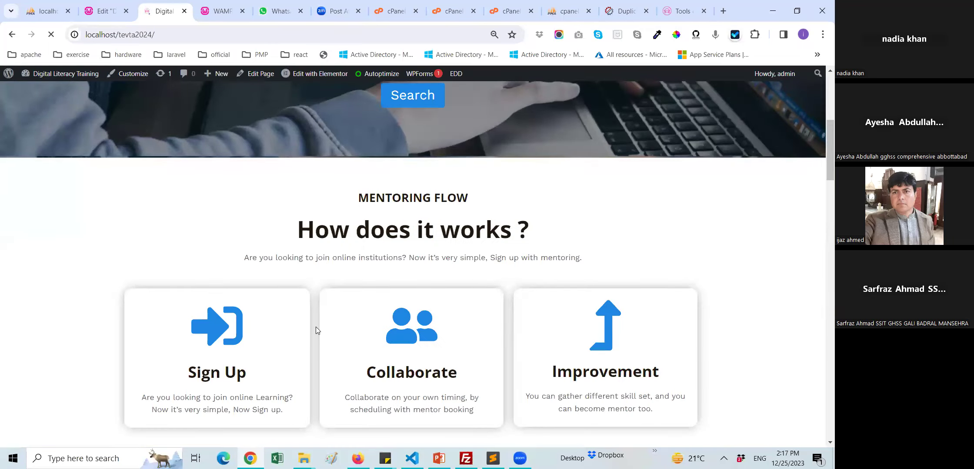
- Look over the localhost/tevta2024 home page and the Wampserver start page
scroll(299, 333, down, 6)
scroll(299, 333, up, 10)
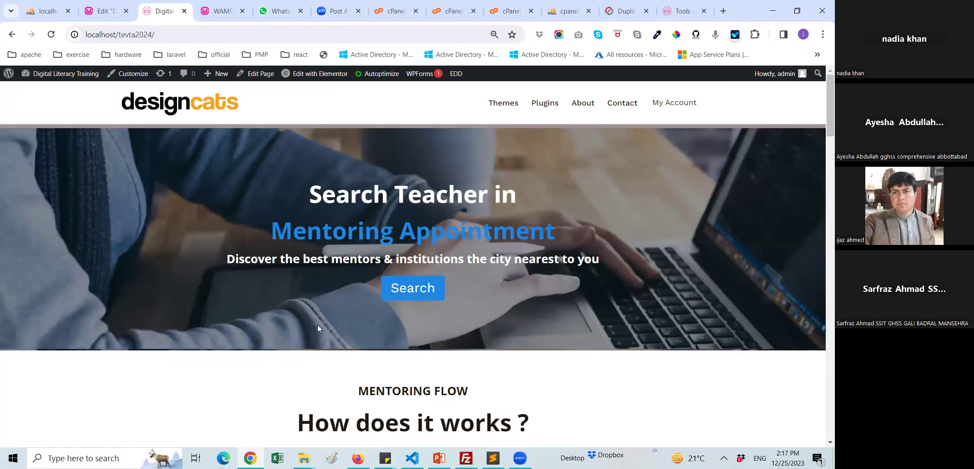
scroll(318, 327, down, 4)
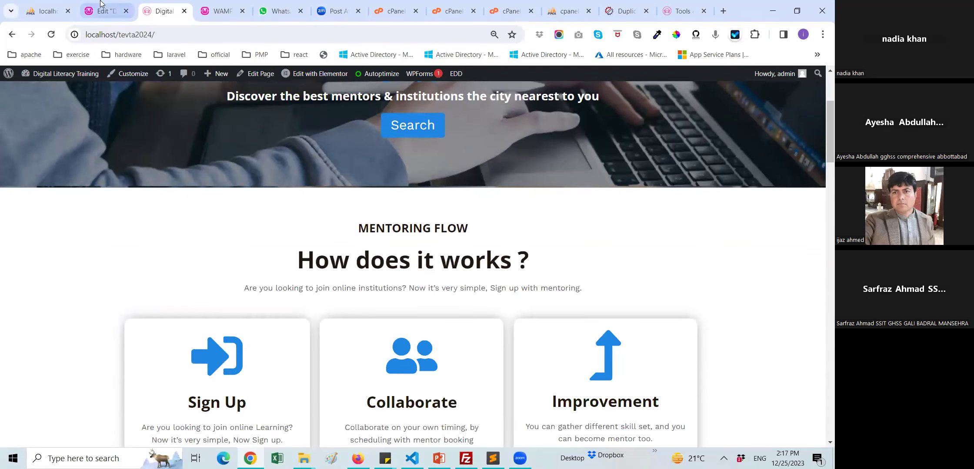
mouse_move(65, 81)
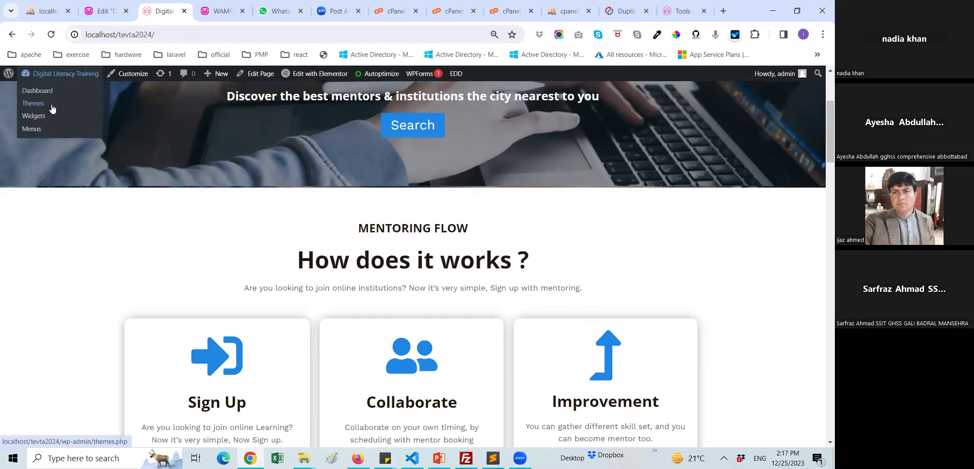
click(223, 11)
scroll(168, 242, down, 3)
scroll(169, 242, up, 3)
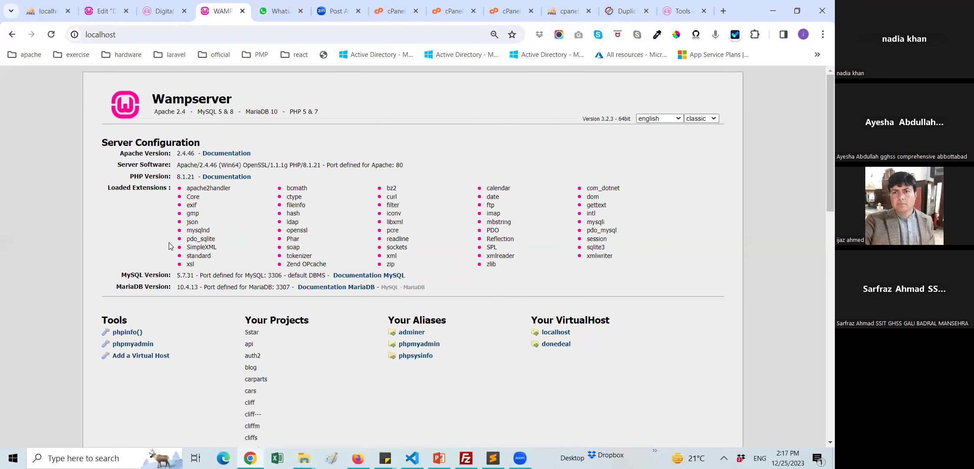
- Open the localhost/tevta2024 admin dashboard in a new tab and close the Wampserver page
click(164, 11)
mouse_move(65, 75)
right_click(45, 90)
click(86, 98)
click(204, 11)
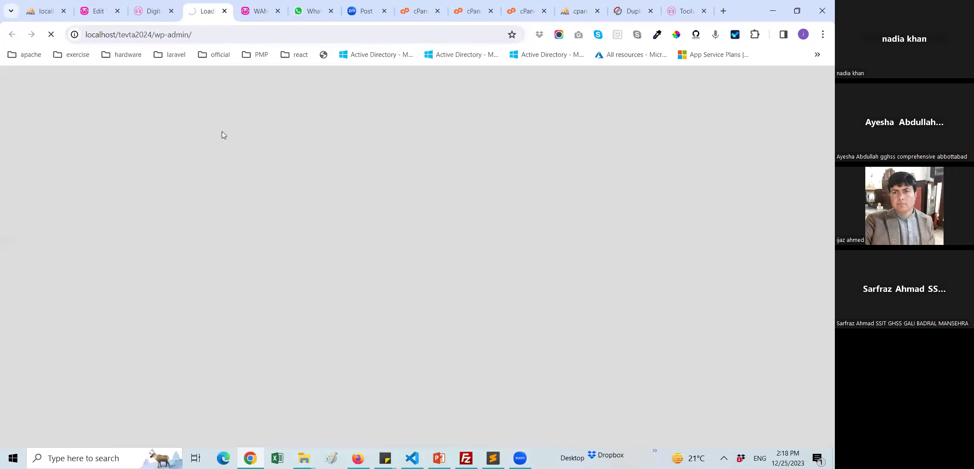
click(270, 11)
click(277, 11)
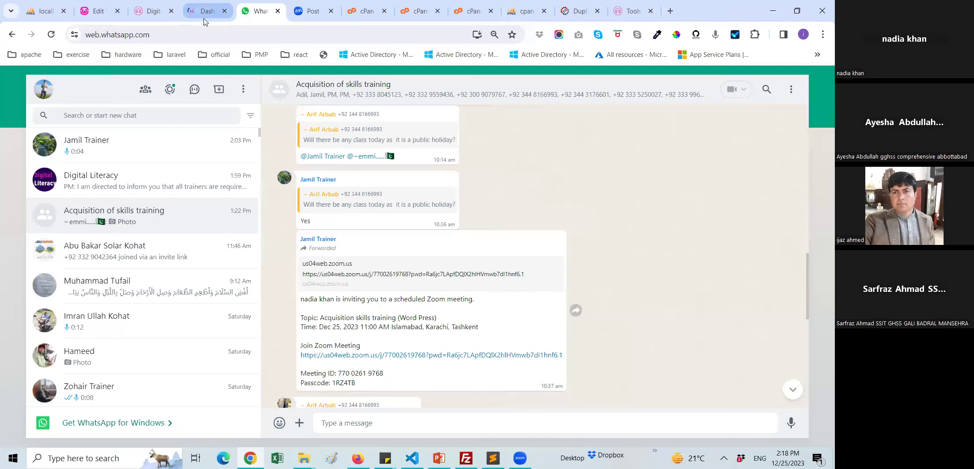
click(203, 18)
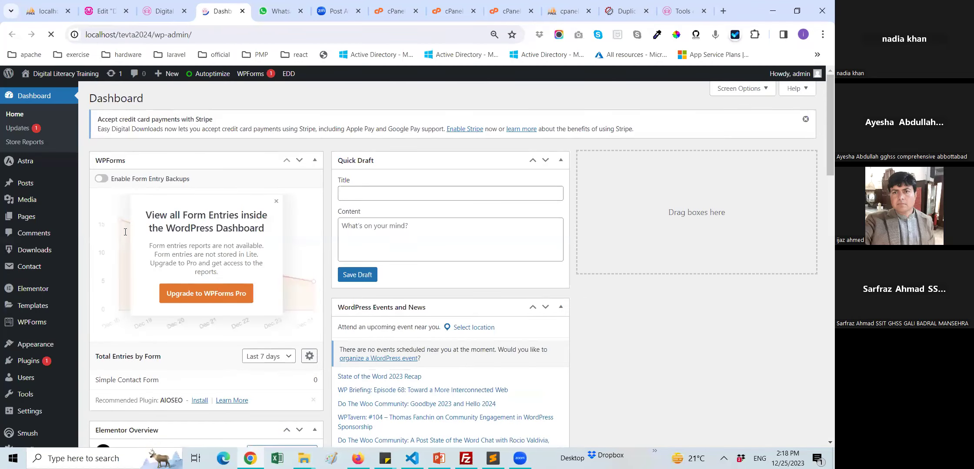
- Create a new page titled "My gallery" and publish it
mouse_move(24, 216)
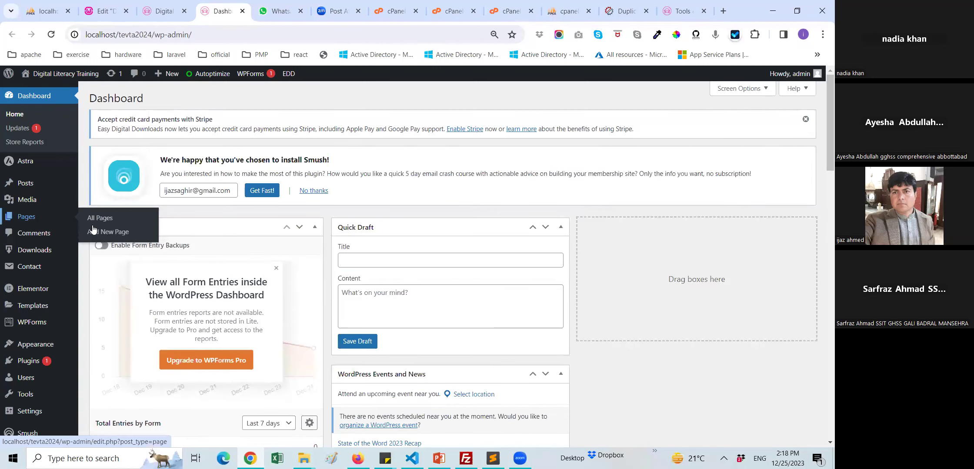
click(107, 232)
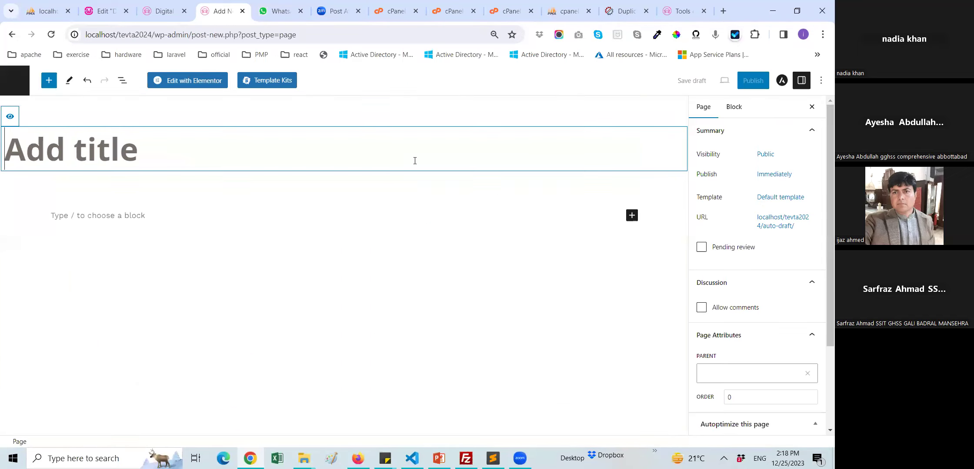
text(My )
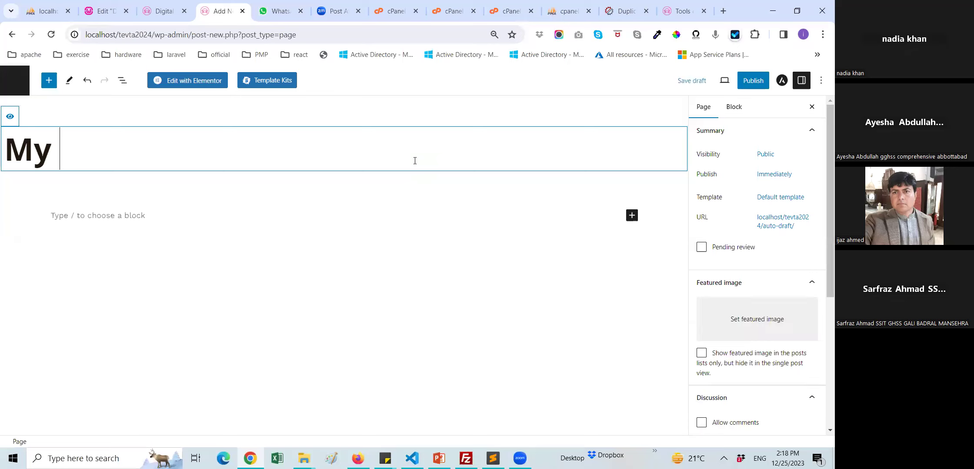
text(ga)
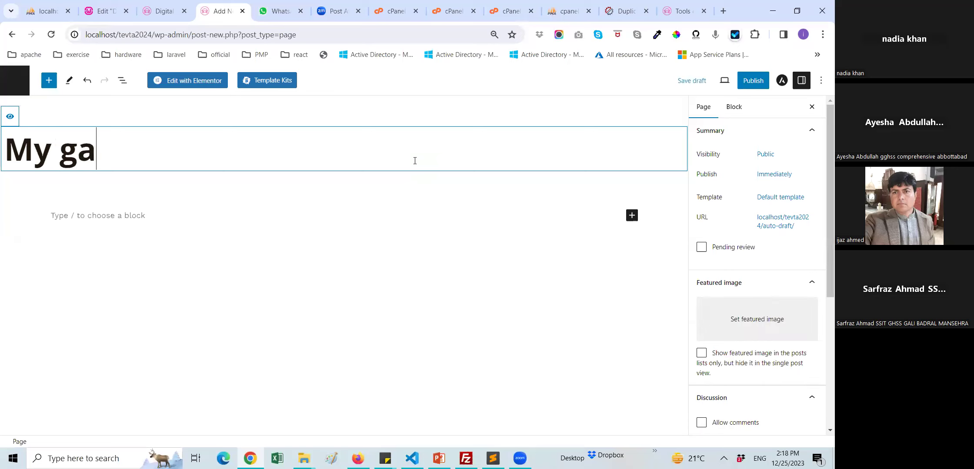
text(llery)
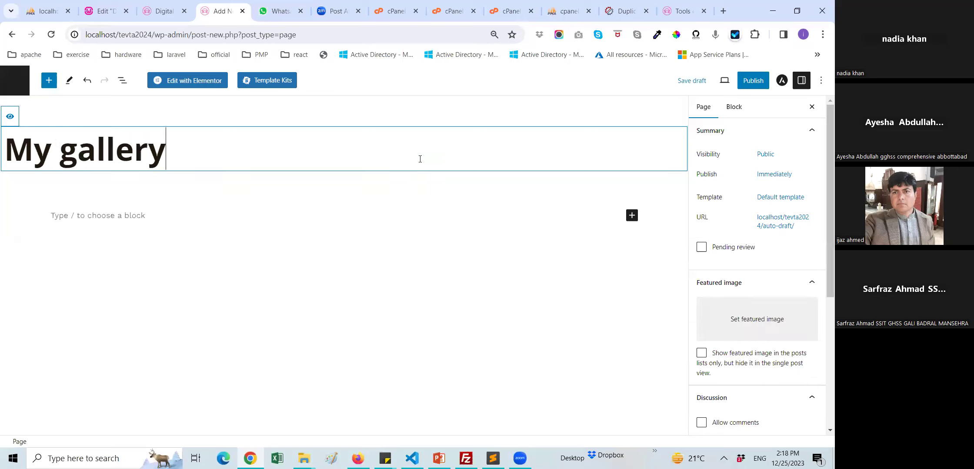
click(750, 81)
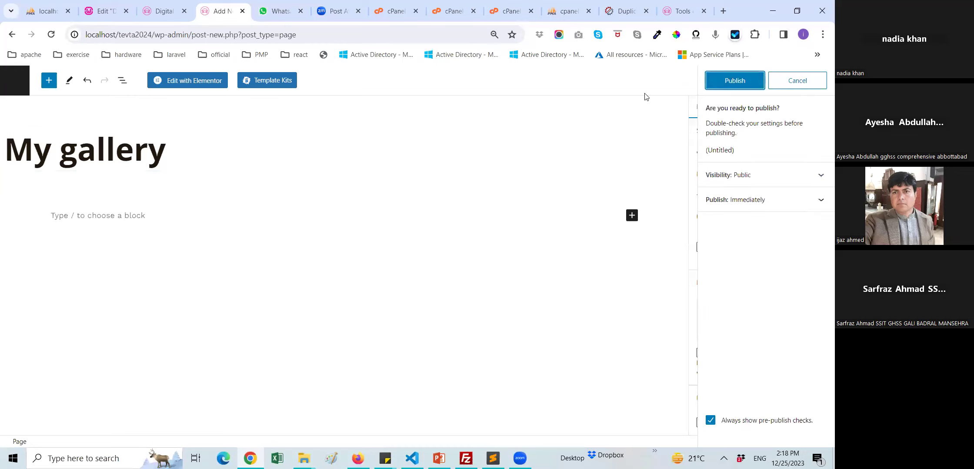
click(728, 83)
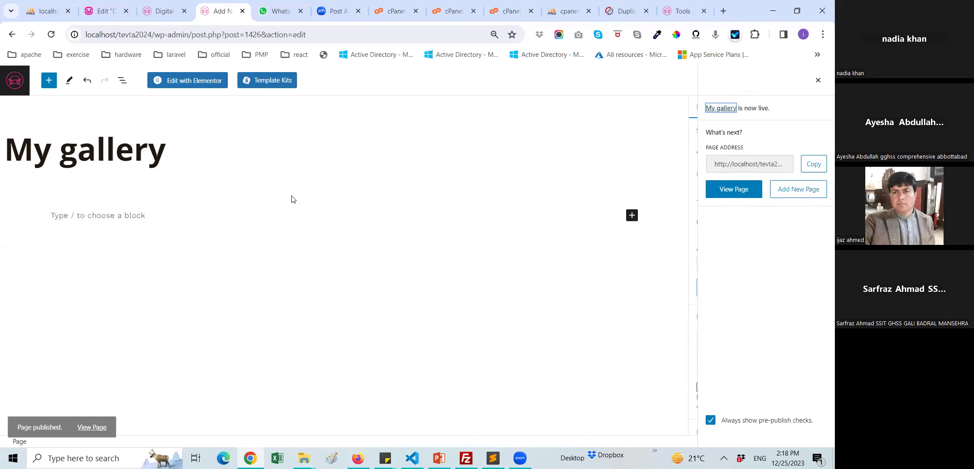
- View the published My gallery page in a separate tab and open the page for editing with Elementor
right_click(734, 194)
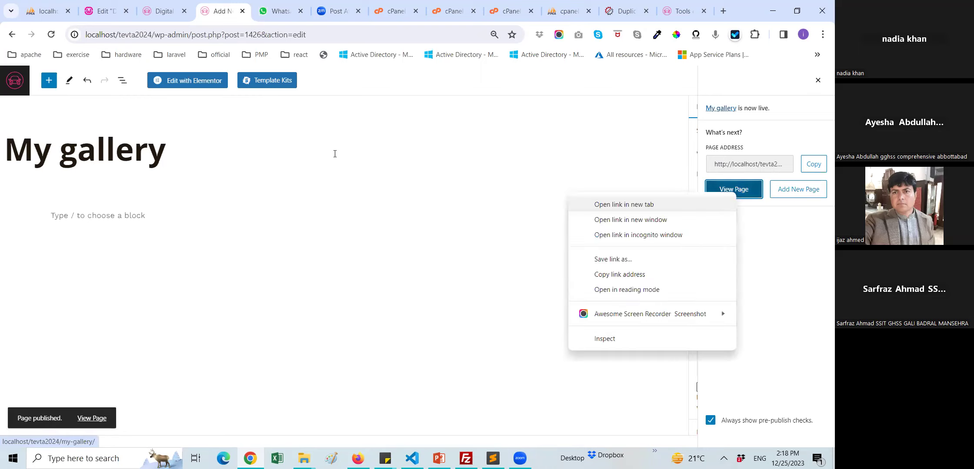
key(Return)
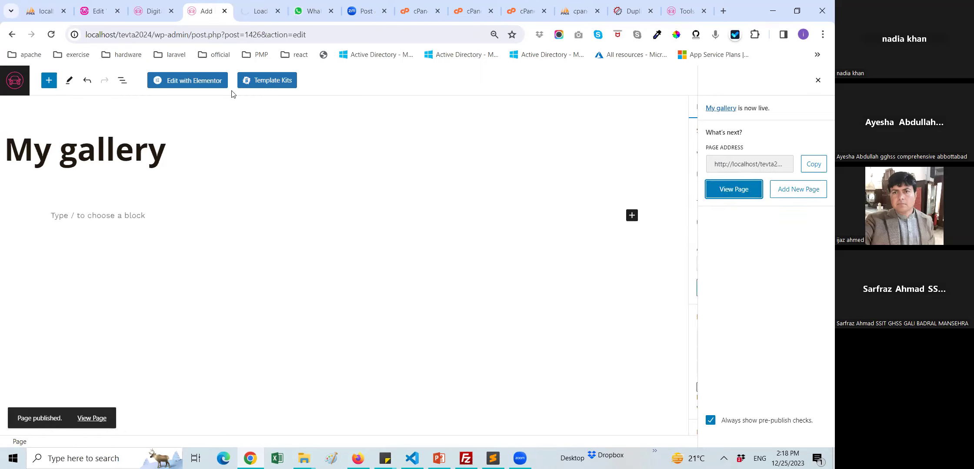
click(204, 87)
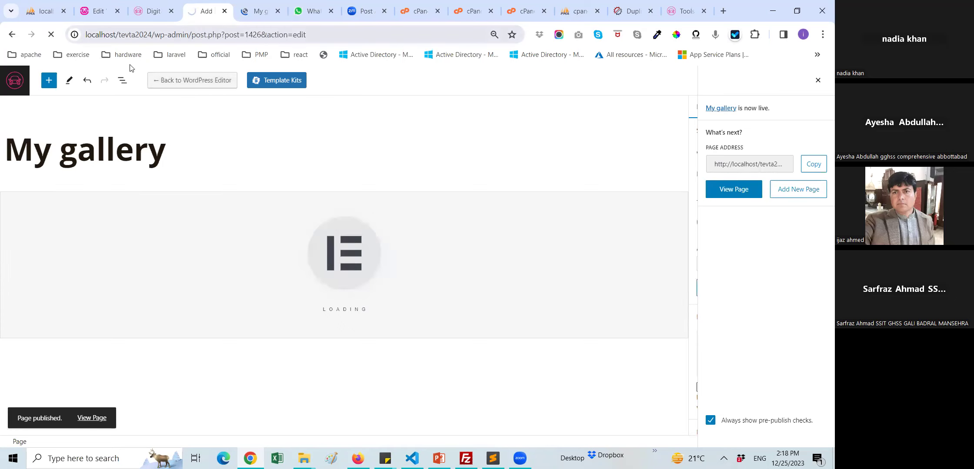
- Load the admin dashboard in the site home page's tab and go to the plugins page
click(153, 11)
click(47, 102)
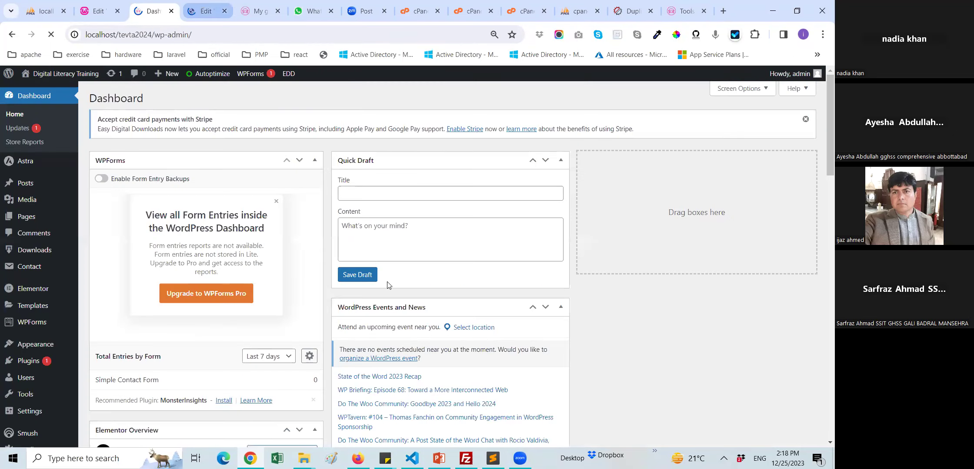
key(ctrl+Tab)
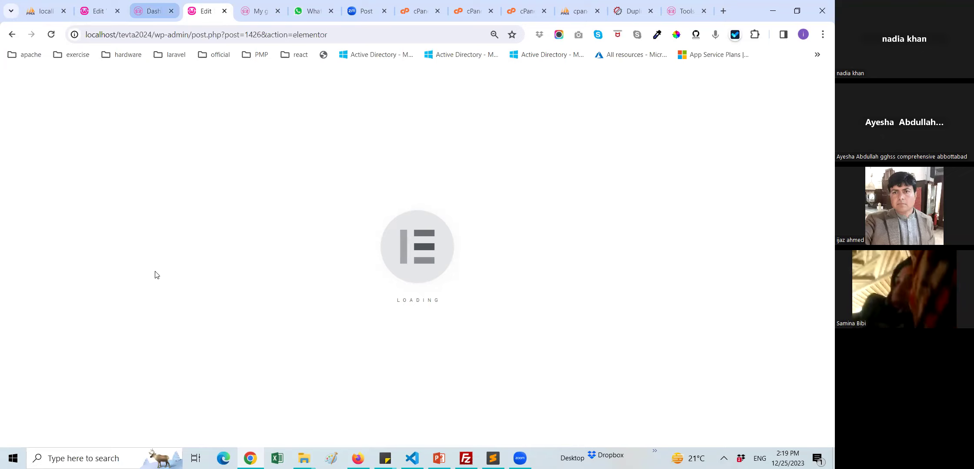
key(ctrl+shift+Tab)
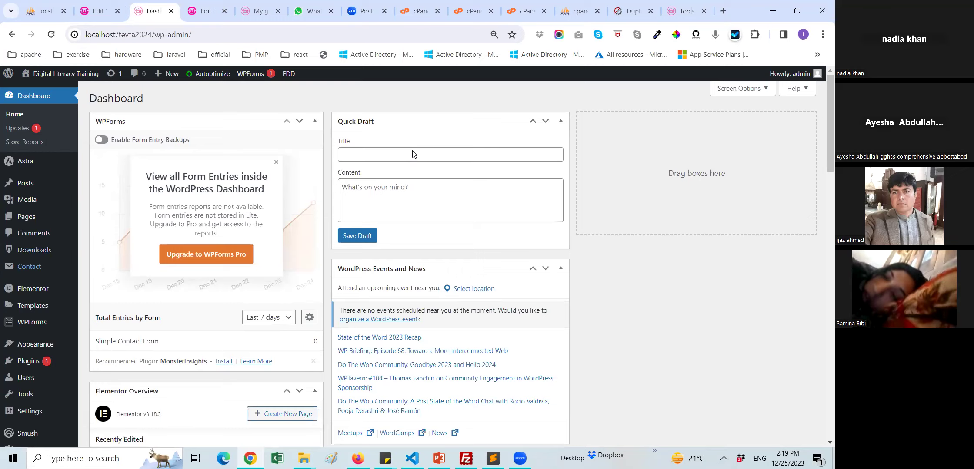
scroll(413, 154, down, 2)
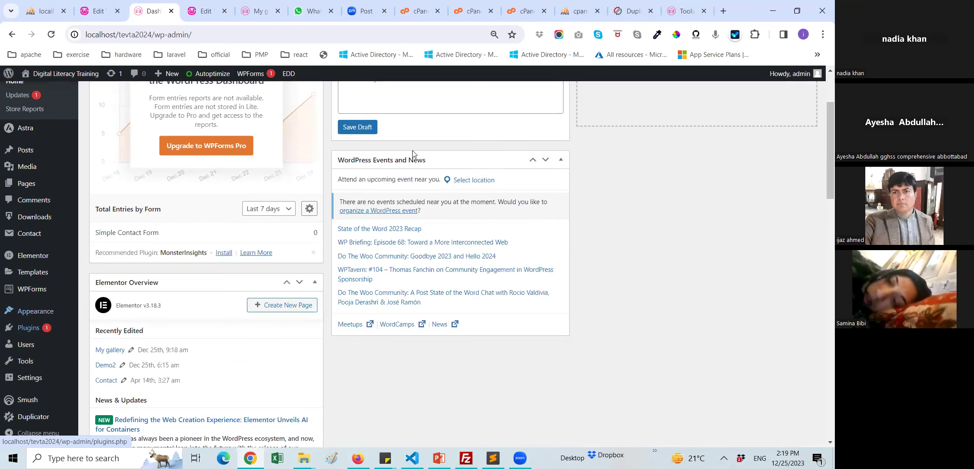
click(28, 328)
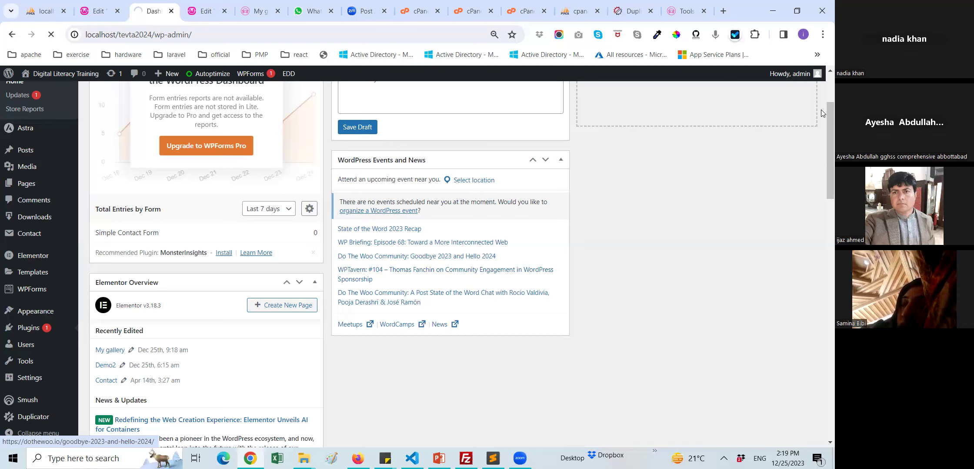
key(shift+Tab)
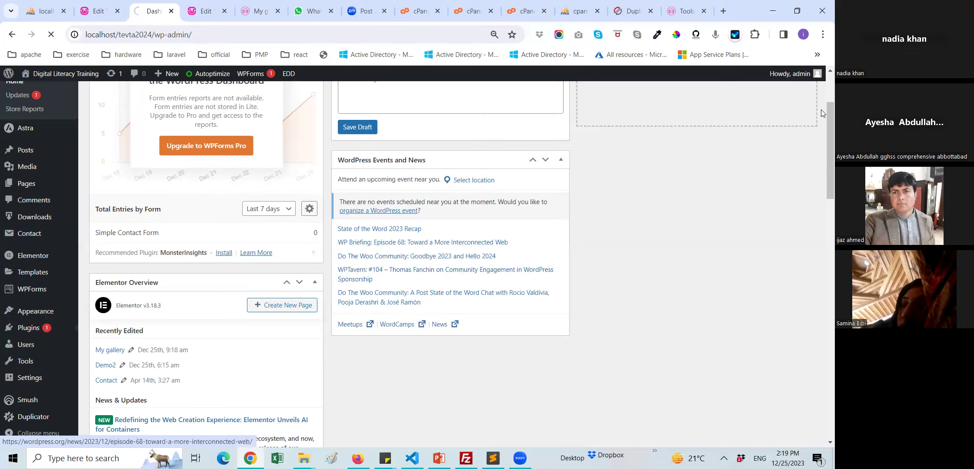
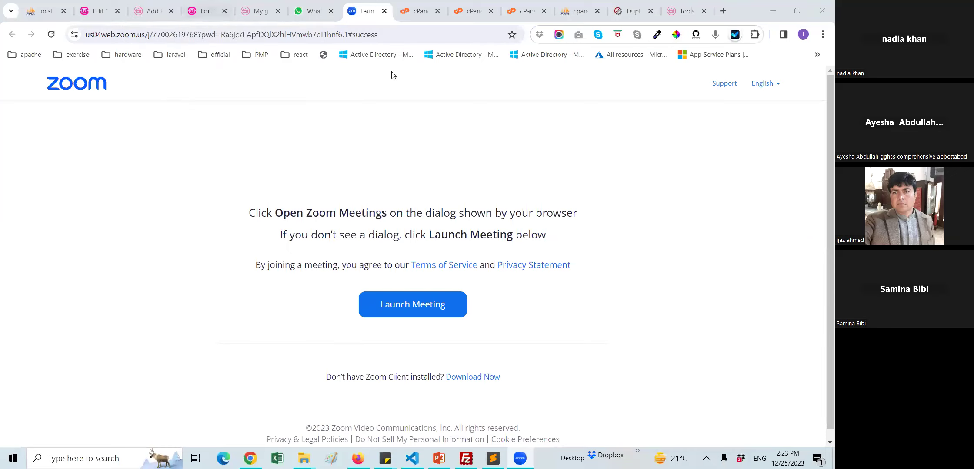
- Look over the Duplicator result pages, the My gallery page, its Elementor editor and the Add Plugins page in the open tabs
click(627, 11)
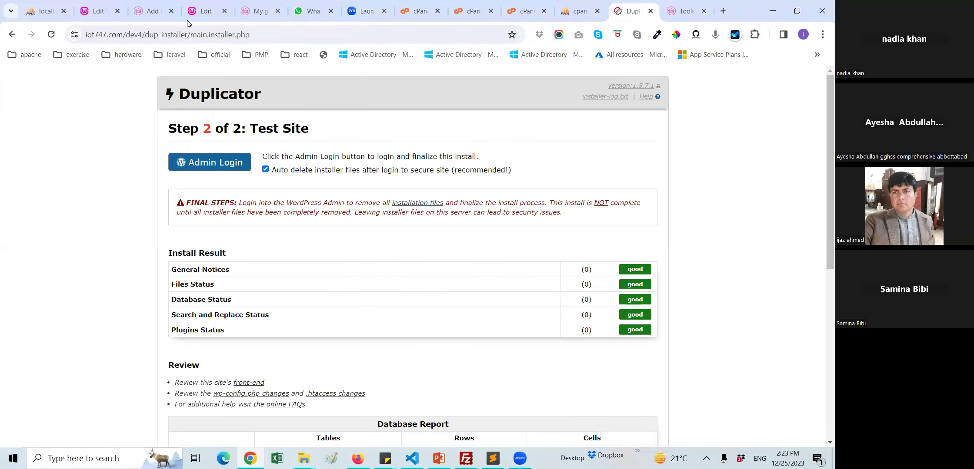
click(218, 11)
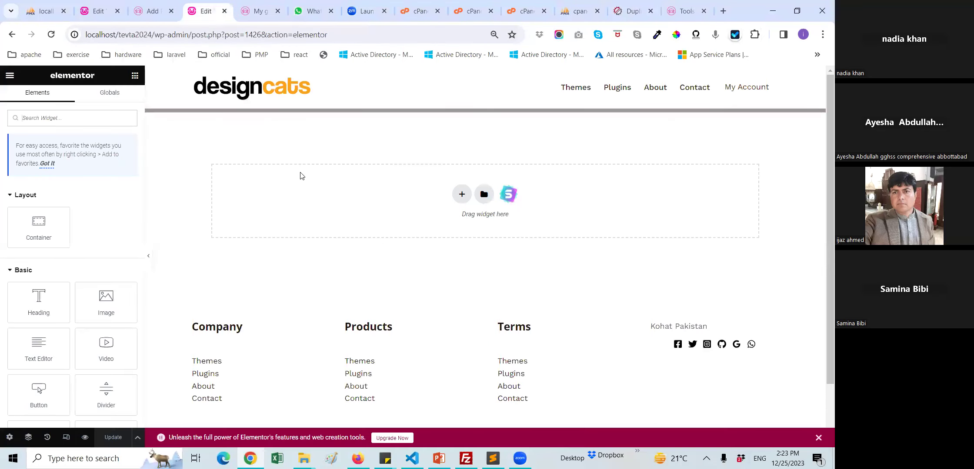
click(152, 11)
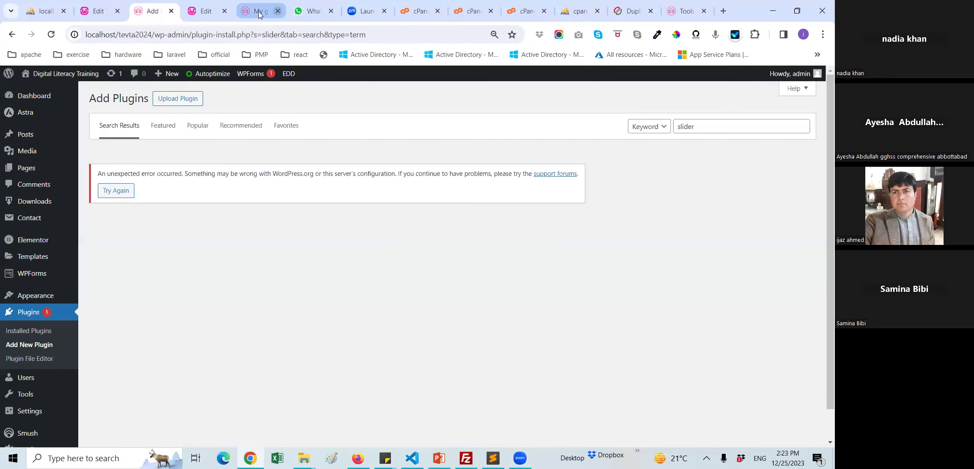
click(259, 14)
click(628, 12)
click(679, 8)
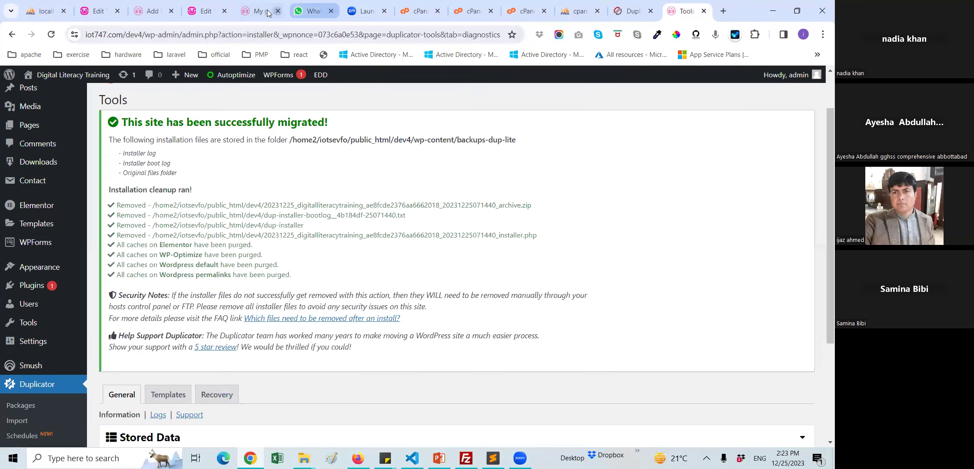
click(259, 13)
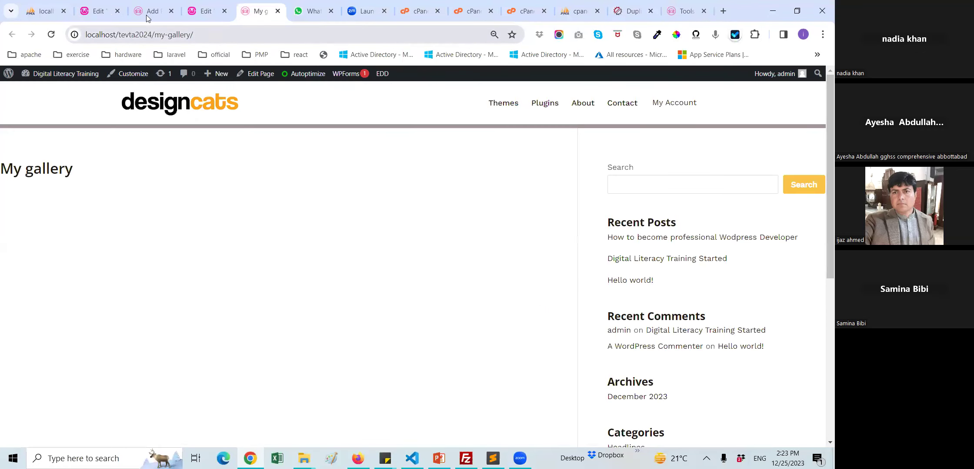
click(103, 13)
click(204, 13)
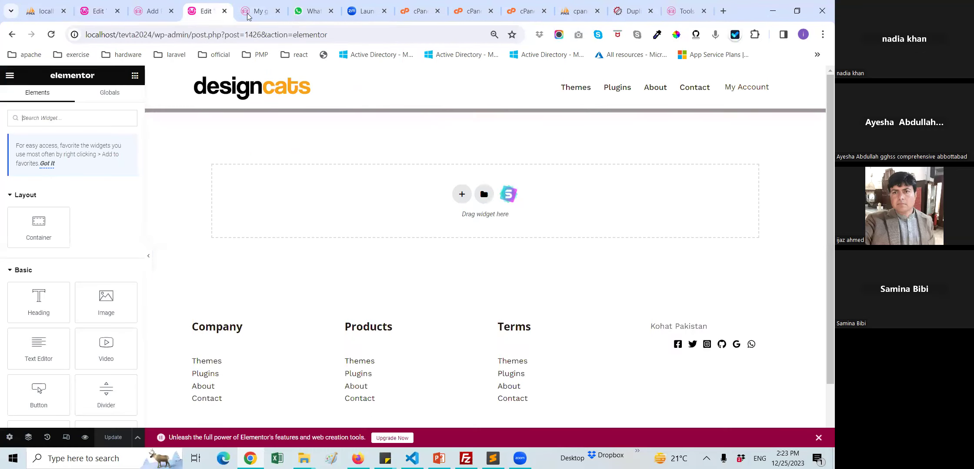
click(260, 14)
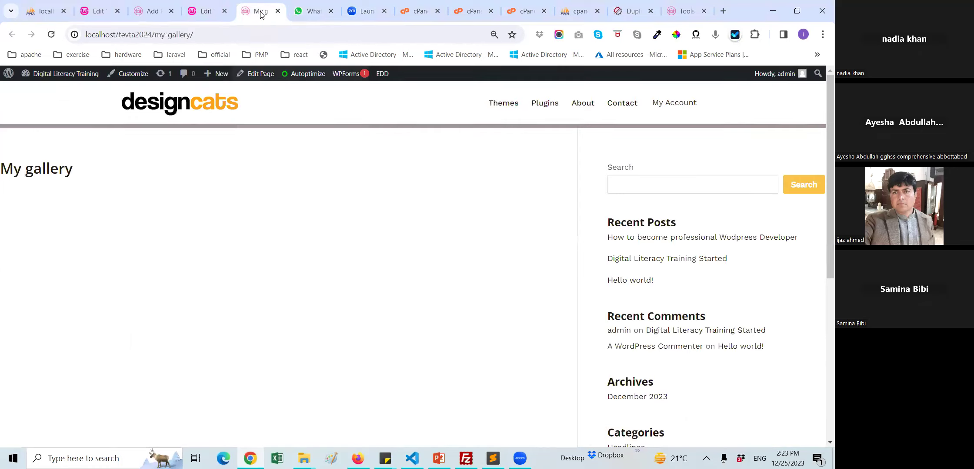
click(205, 12)
- Bring up the plugin search results for "slider" and view the screenshots of Slider, Gallery, and Carousel by MetaSlider
click(156, 18)
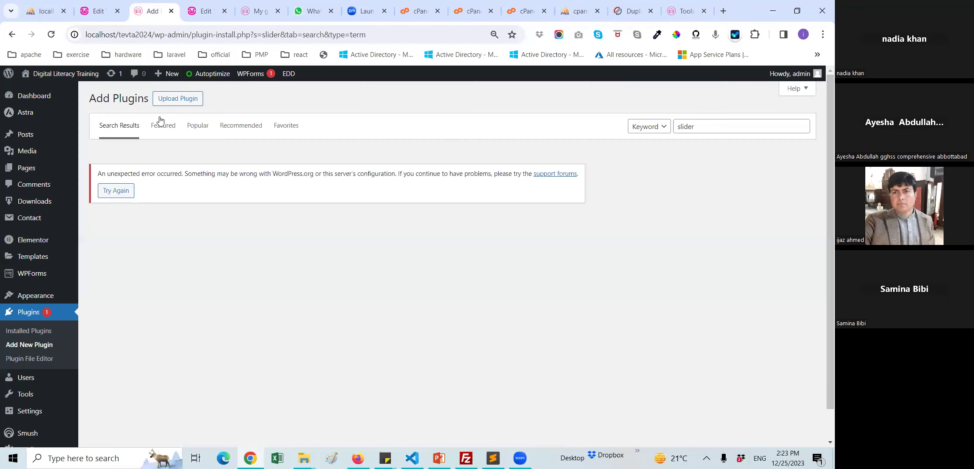
click(162, 125)
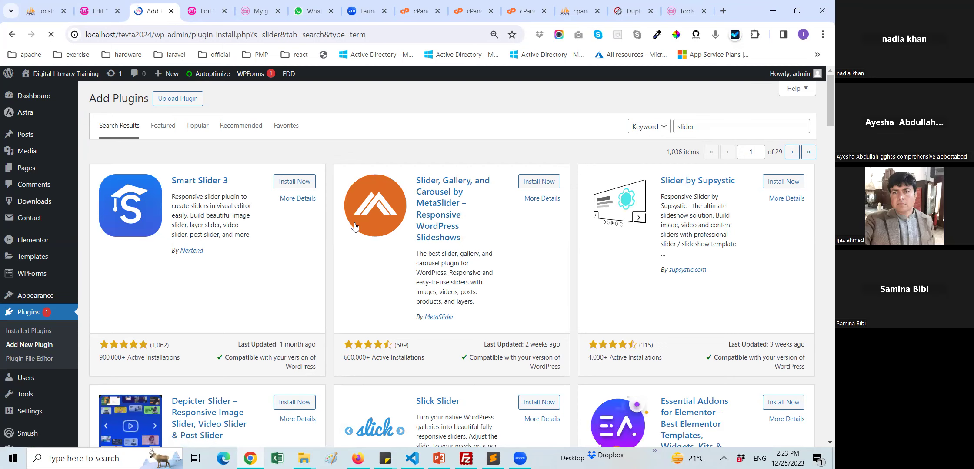
scroll(548, 149, down, 1)
click(549, 145)
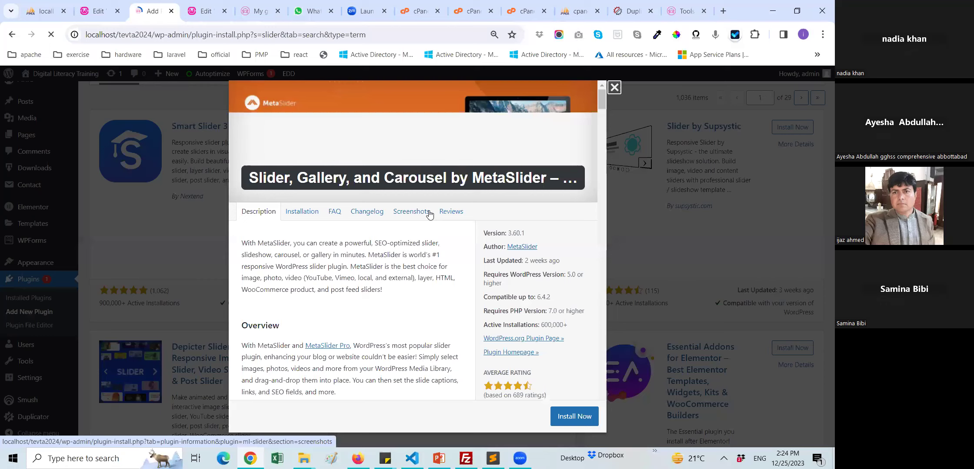
click(415, 213)
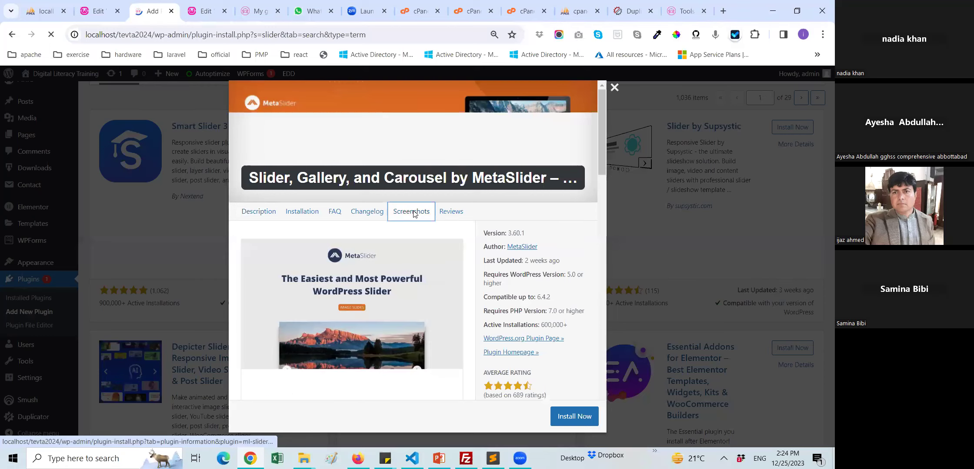
- Look through the screenshots of Slider, Gallery, and Carousel by MetaSlider and close the plugin's details
scroll(365, 304, down, 1)
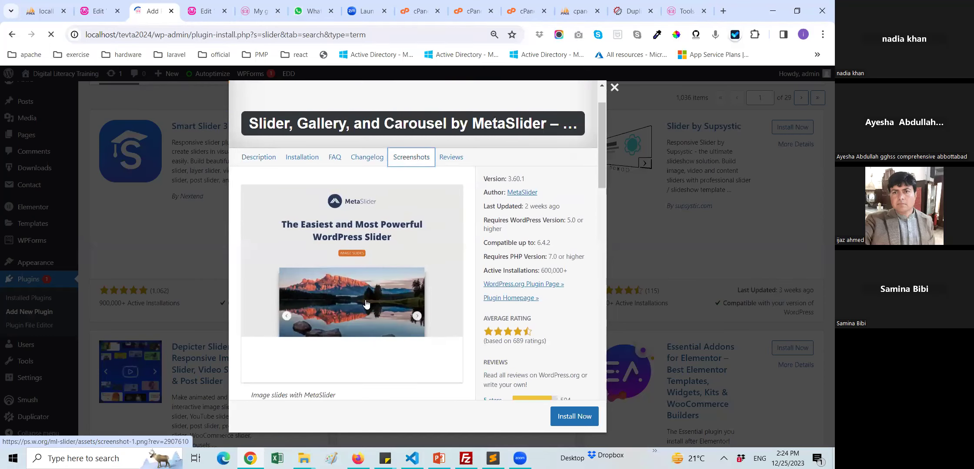
scroll(367, 300, down, 1)
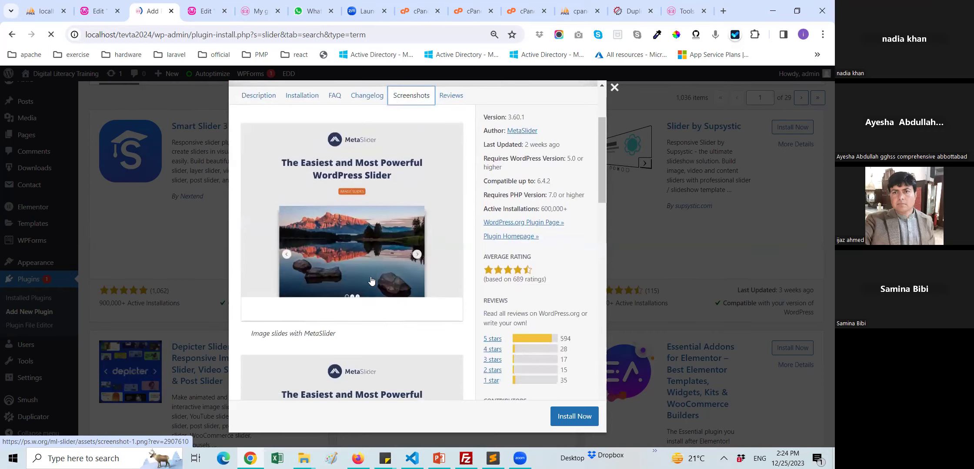
scroll(370, 281, down, 1)
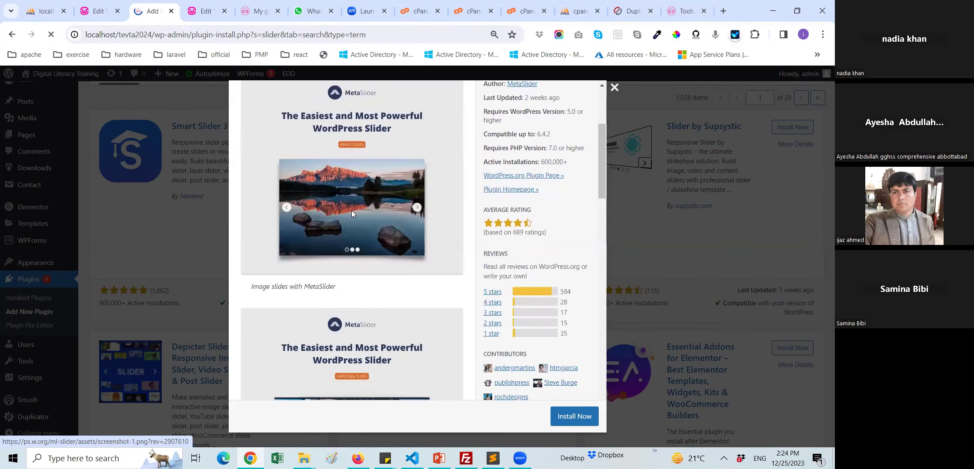
scroll(354, 227, down, 3)
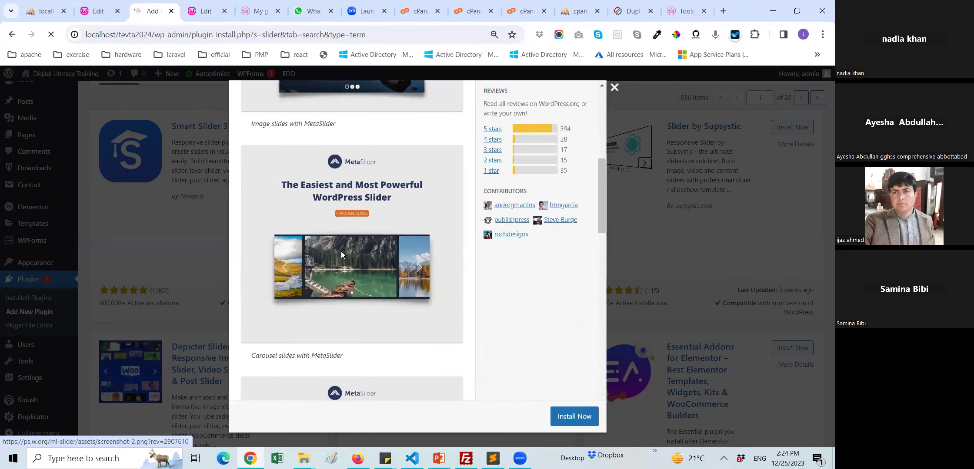
scroll(349, 252, down, 5)
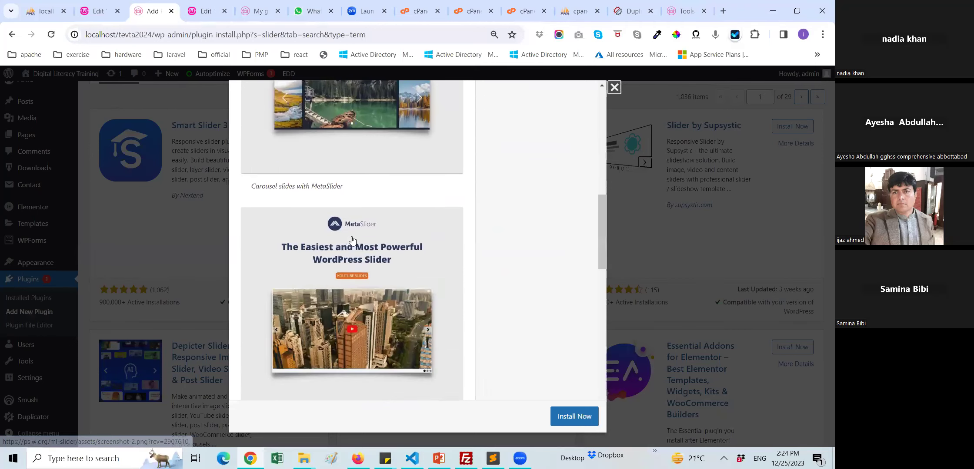
scroll(372, 256, down, 4)
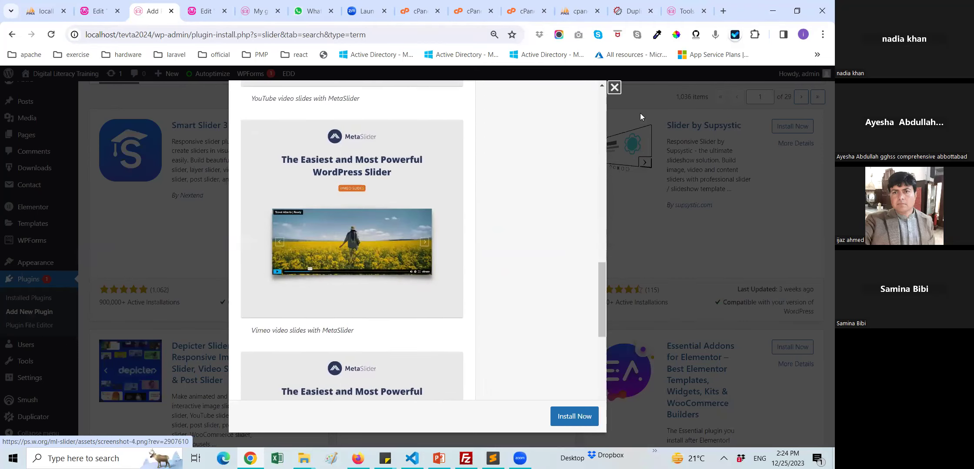
click(613, 88)
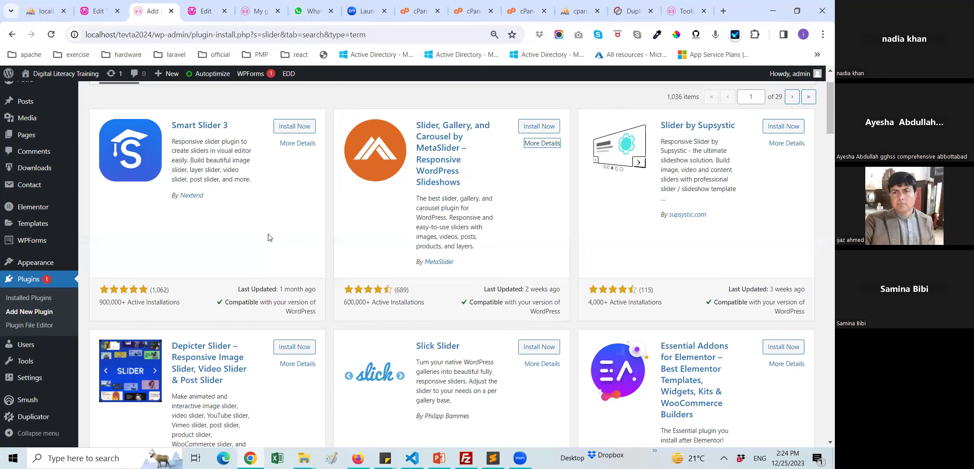
- View the screenshots of Smart Slider 3 and start installing Slider, Gallery, and Carousel by MetaSlider
scroll(382, 235, up, 1)
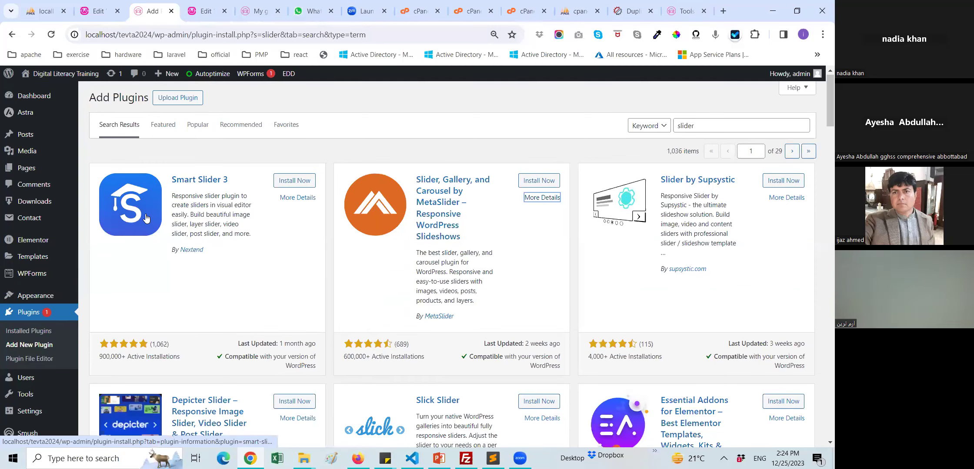
click(294, 199)
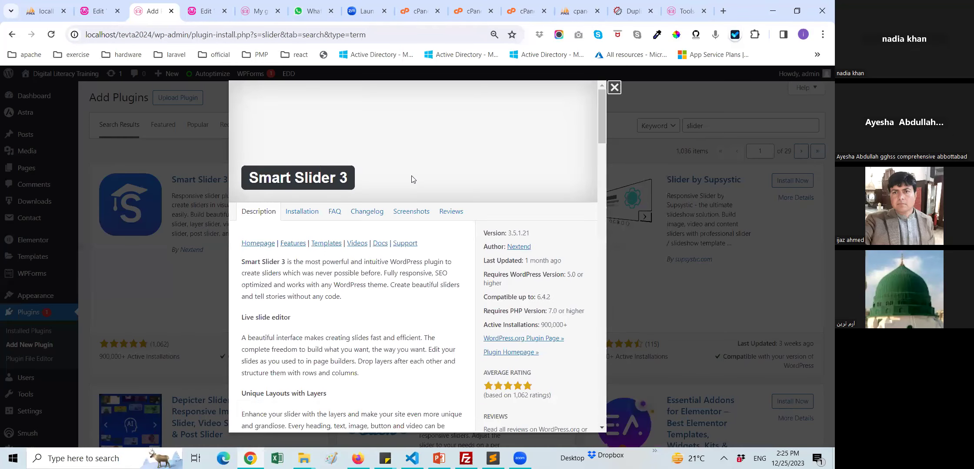
click(424, 214)
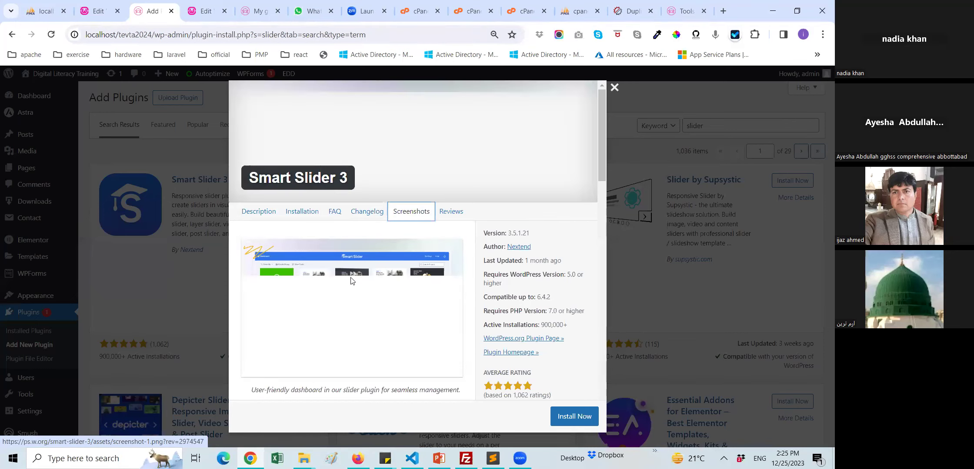
scroll(376, 275, down, 5)
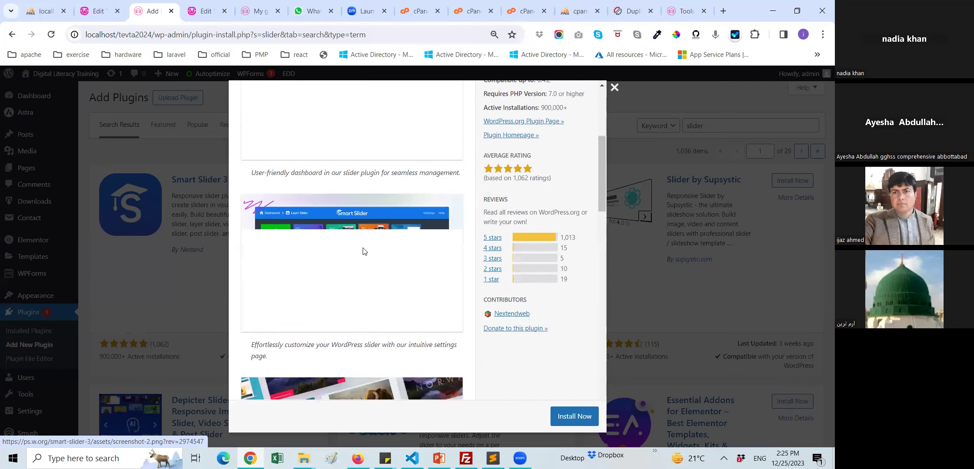
scroll(366, 274, down, 4)
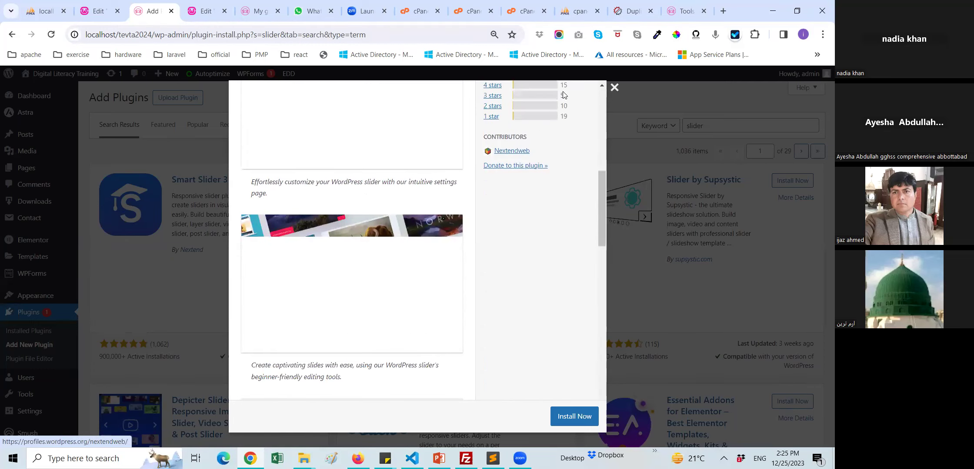
click(613, 88)
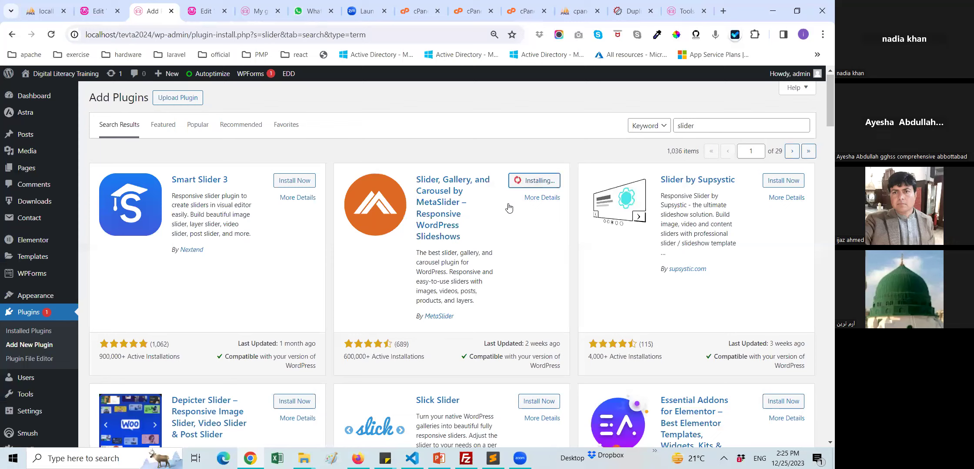
- Add a single-column container to the My gallery page in the Elementor editor and set its content width to Full Width
click(265, 4)
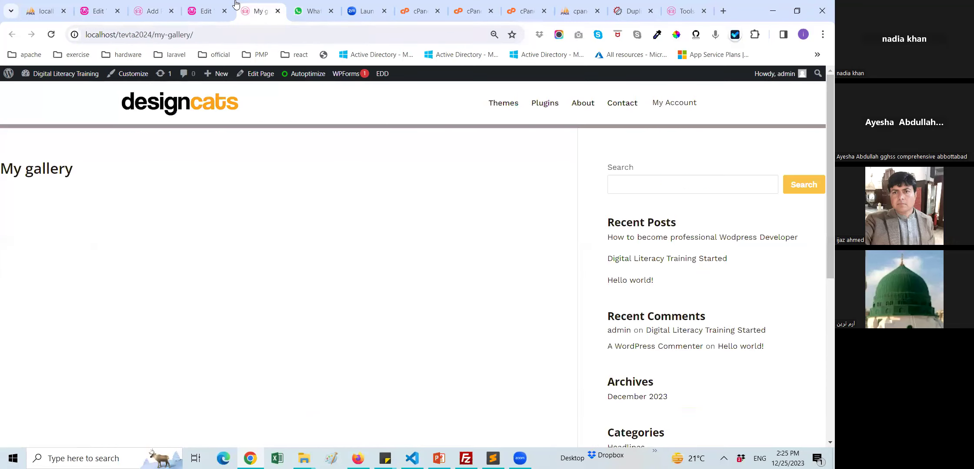
click(205, 11)
click(461, 194)
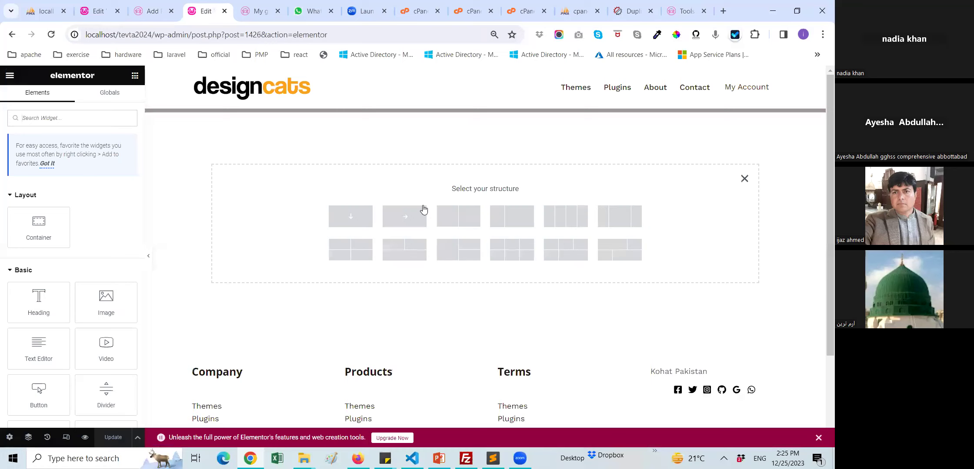
click(353, 215)
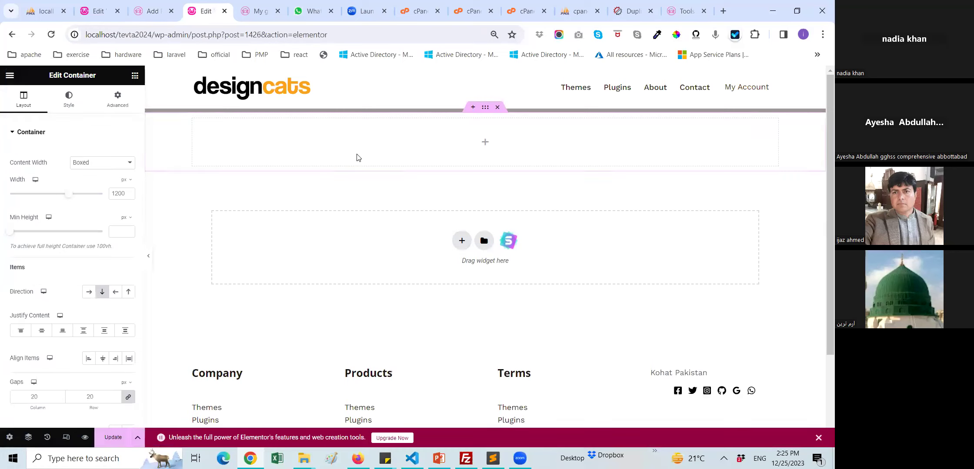
click(89, 165)
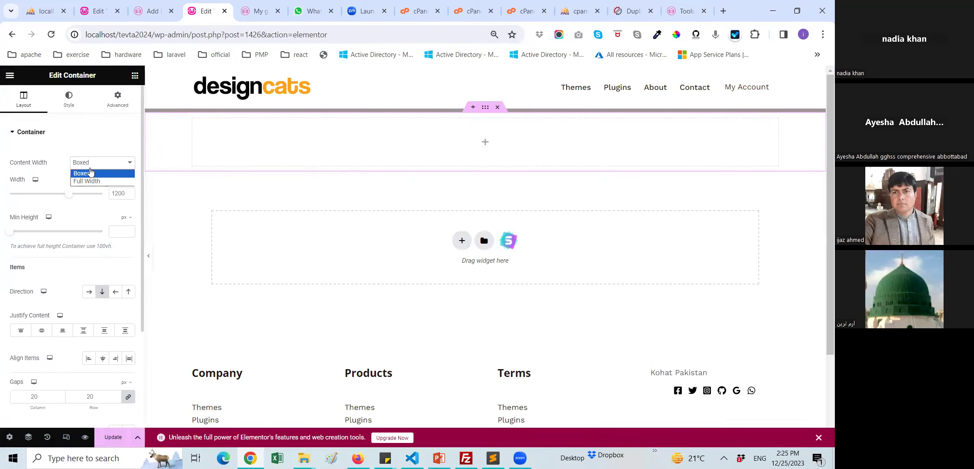
click(109, 182)
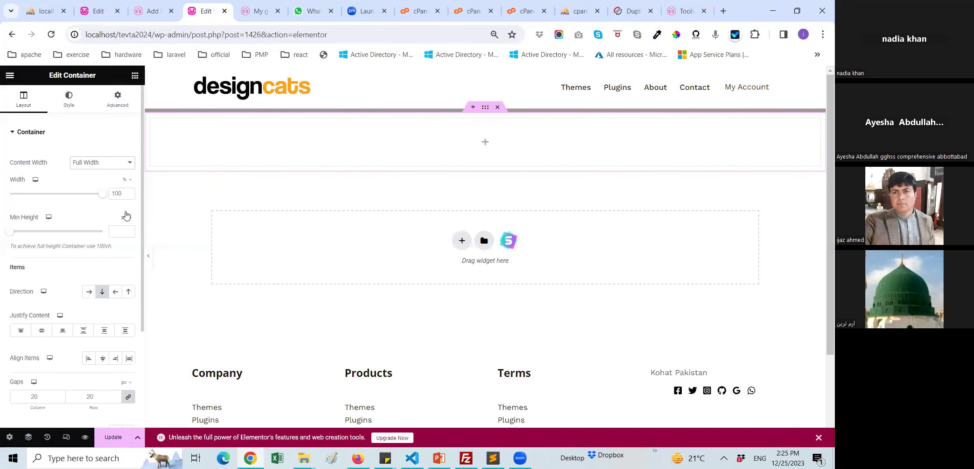
- Look through the Elementor widgets available for the new container
click(485, 142)
scroll(89, 243, down, 3)
scroll(89, 242, down, 5)
scroll(90, 252, up, 10)
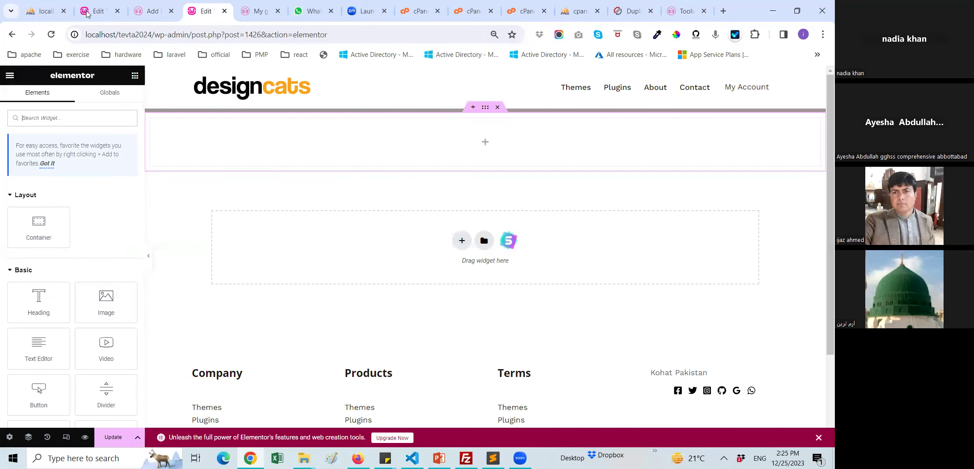
- Activate the MetaSlider plugin and decline Elementor's data-sharing request
click(153, 9)
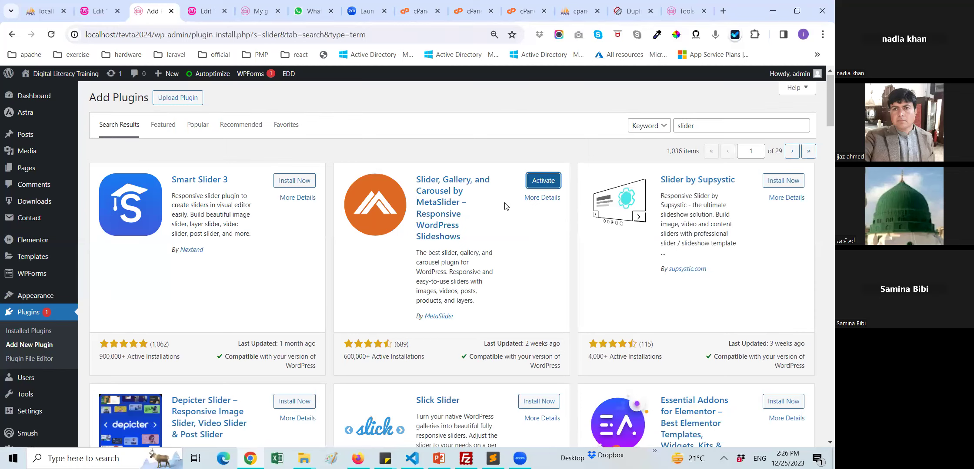
key(Return)
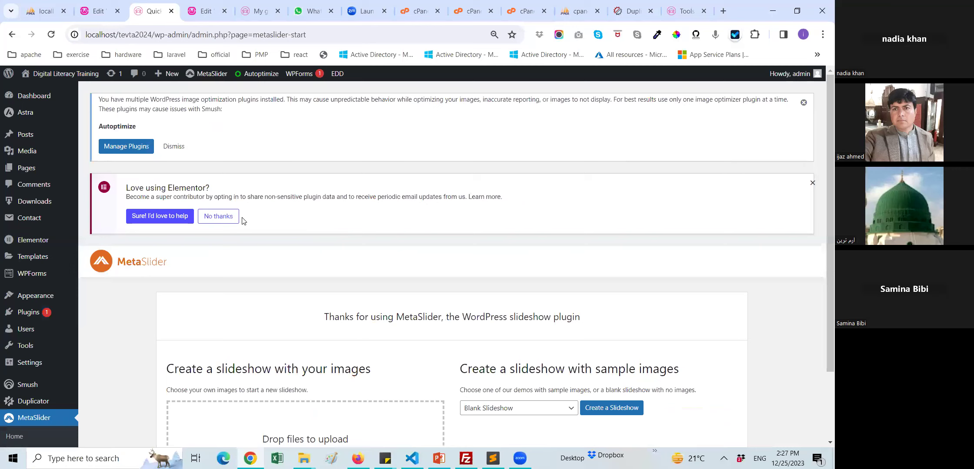
click(233, 220)
- Create a MetaSlider slideshow with sample images using the Image Slideshow demo
scroll(308, 236, down, 2)
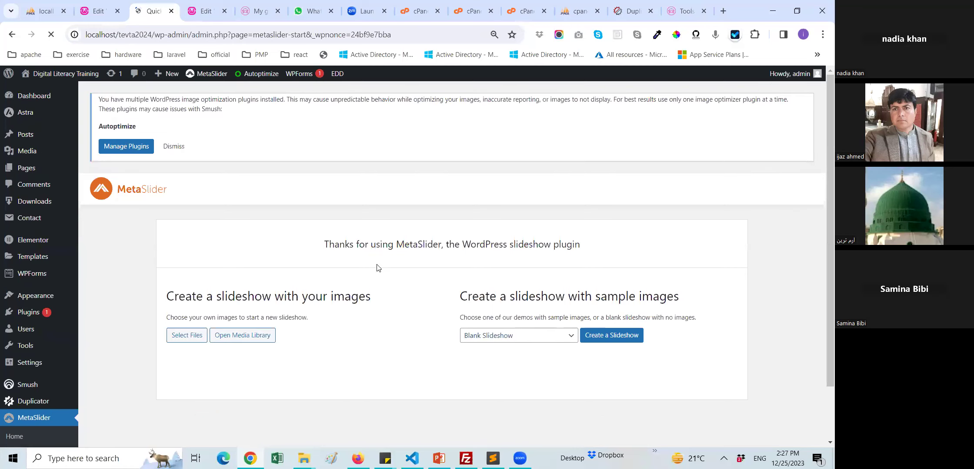
scroll(392, 287, down, 1)
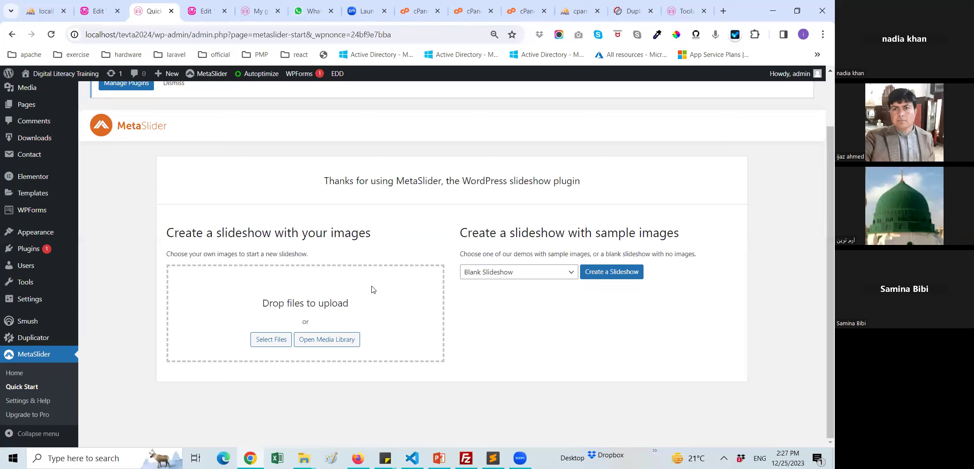
click(566, 274)
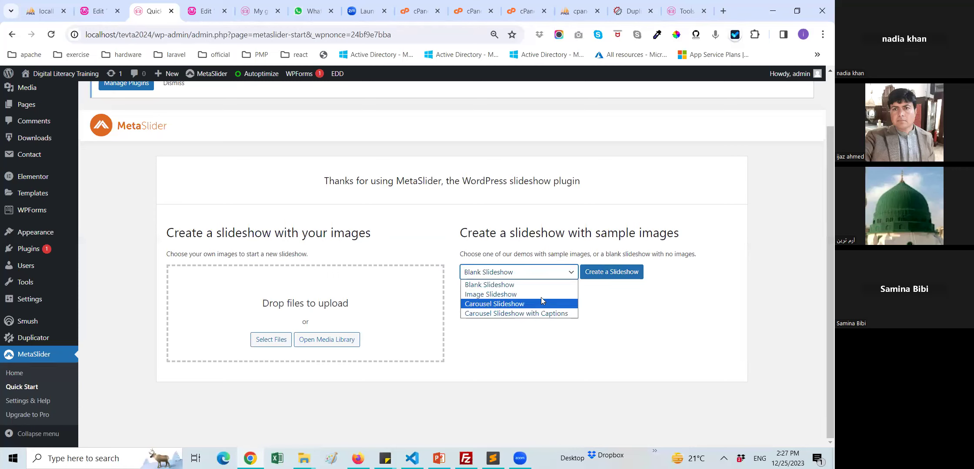
click(527, 295)
click(585, 281)
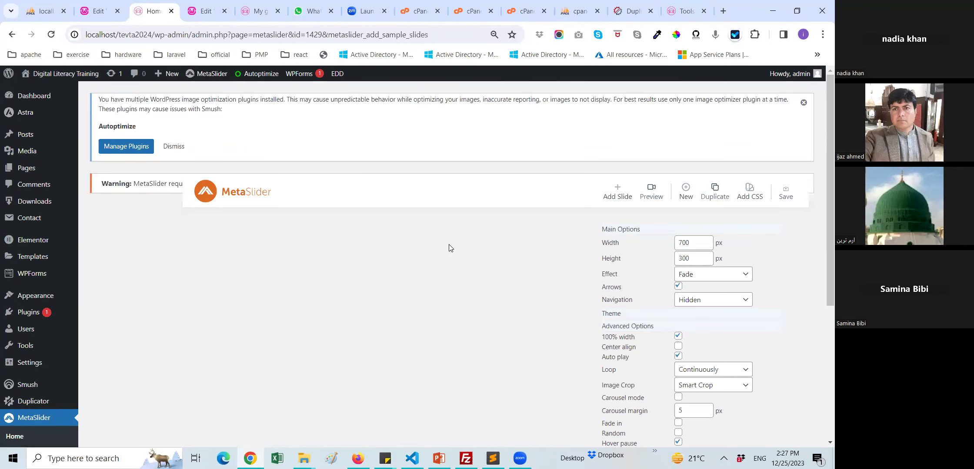
- Look over the new slideshow's main, advanced and developer options and dismiss the image optimization plugins notice
scroll(342, 241, down, 5)
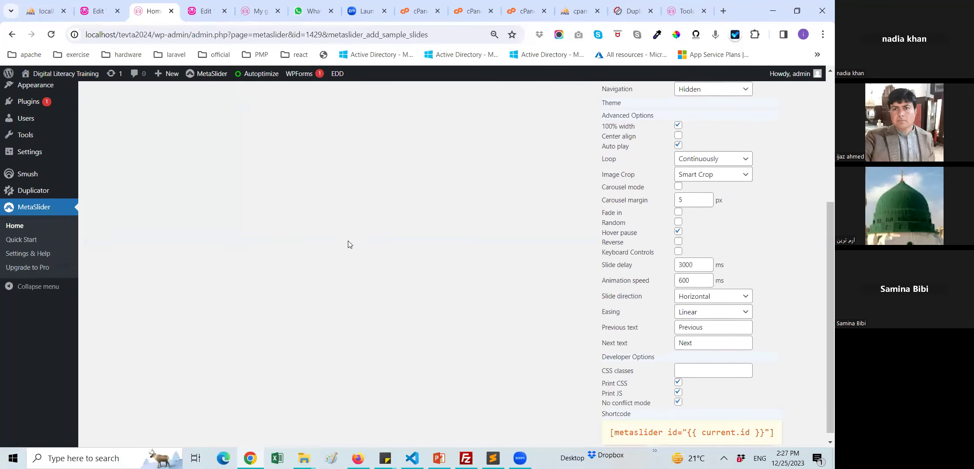
scroll(370, 246, up, 5)
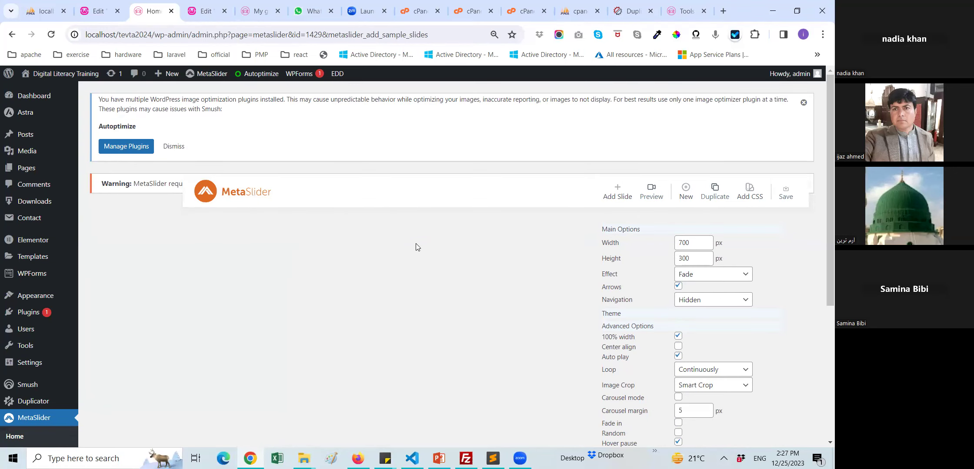
scroll(416, 247, down, 5)
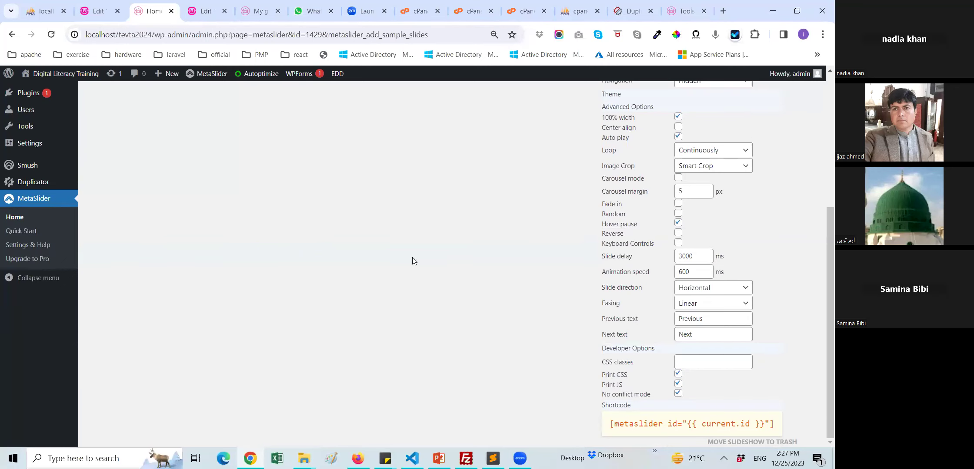
scroll(414, 258, up, 5)
scroll(415, 257, down, 5)
scroll(418, 262, up, 5)
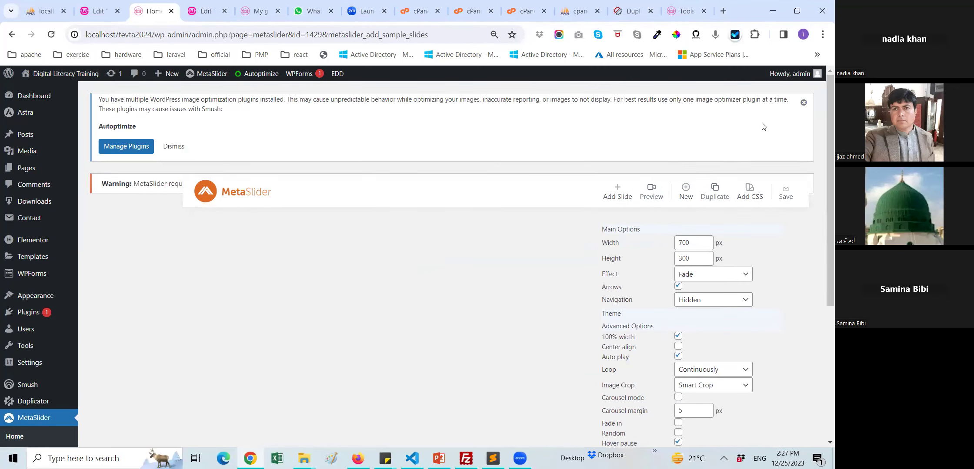
click(804, 103)
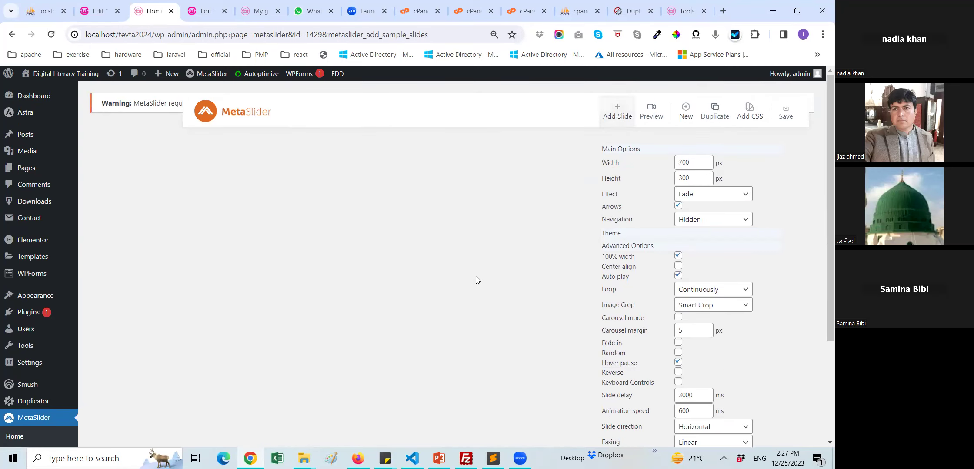
scroll(476, 278, down, 5)
scroll(476, 278, up, 5)
- Try to add a slide to the slideshow and check the slideshow's tab against the Elementor editor tabs
click(617, 114)
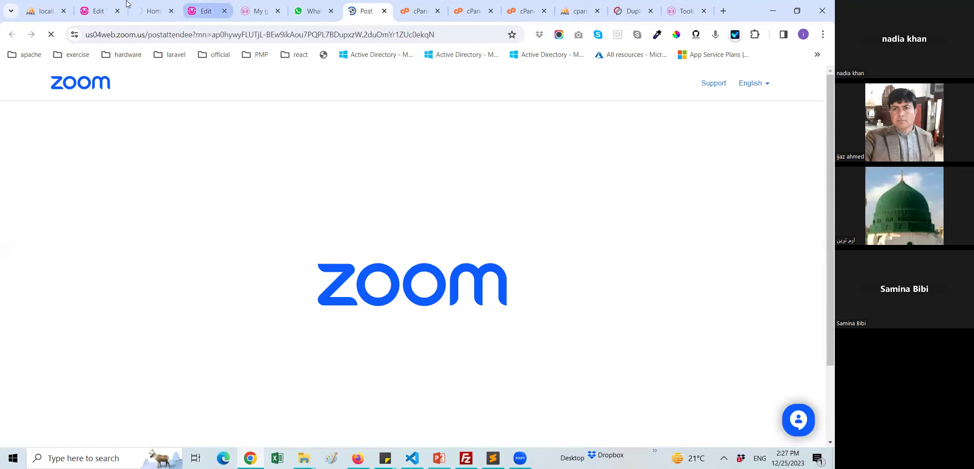
click(159, 3)
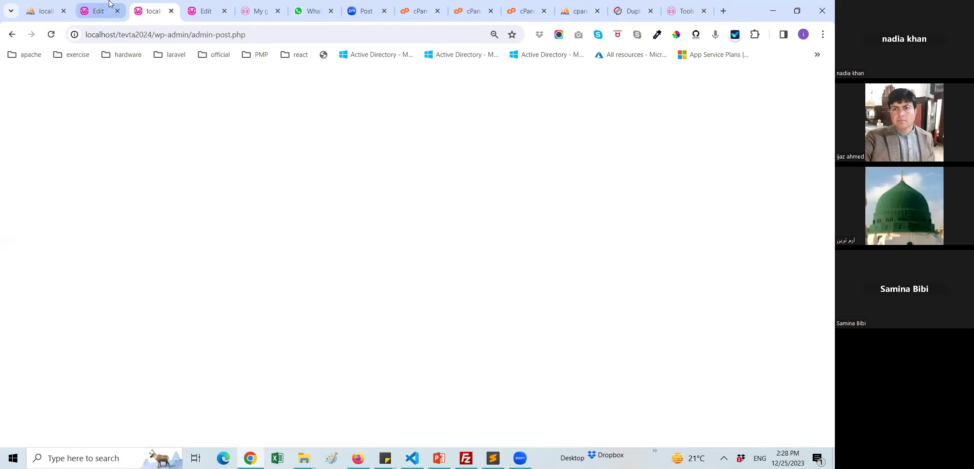
click(97, 10)
key(ctrl+Tab)
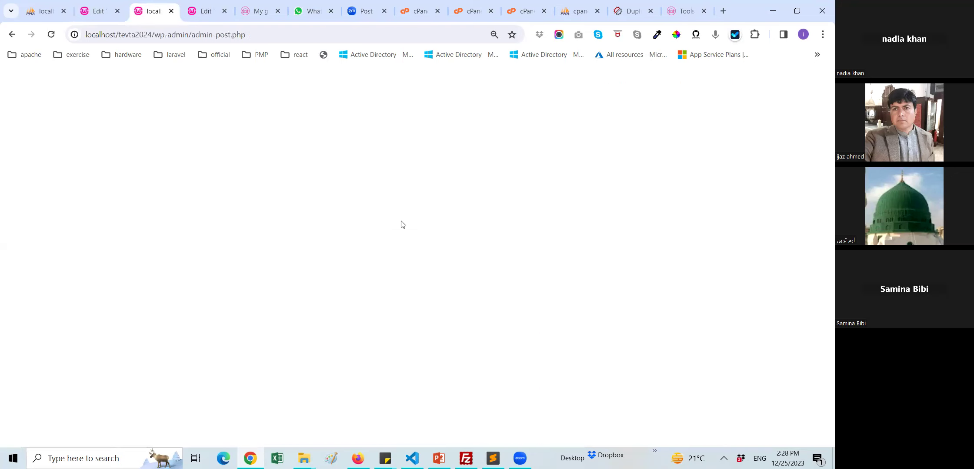
click(204, 7)
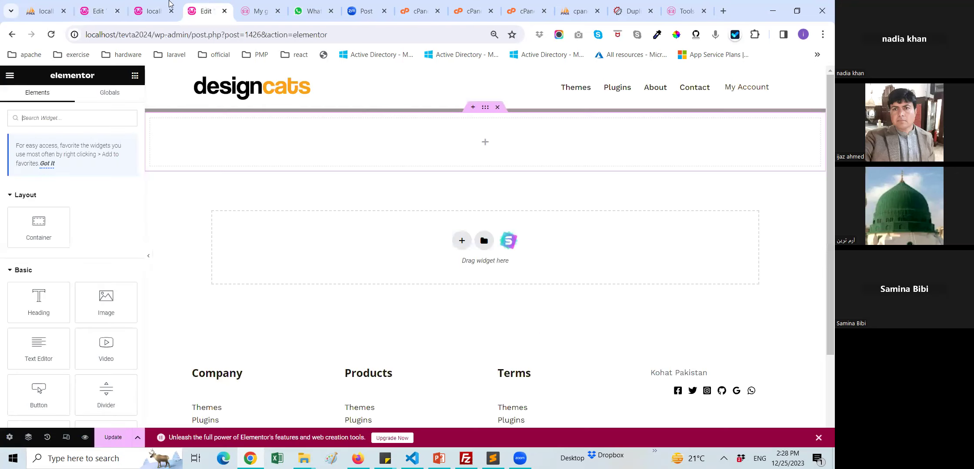
click(165, 8)
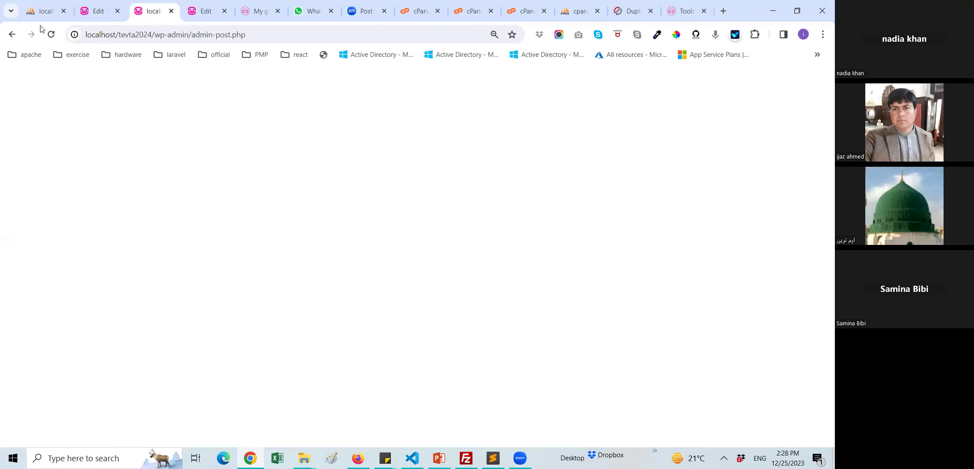
- Return from the blank page to the slideshow editor, reload it, and try to read the warning hidden behind the MetaSlider header
click(52, 35)
click(452, 124)
click(10, 34)
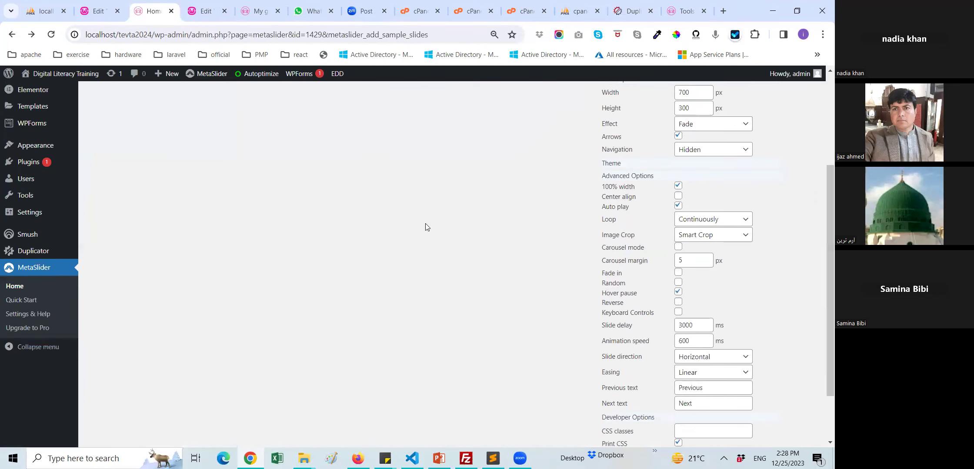
click(51, 34)
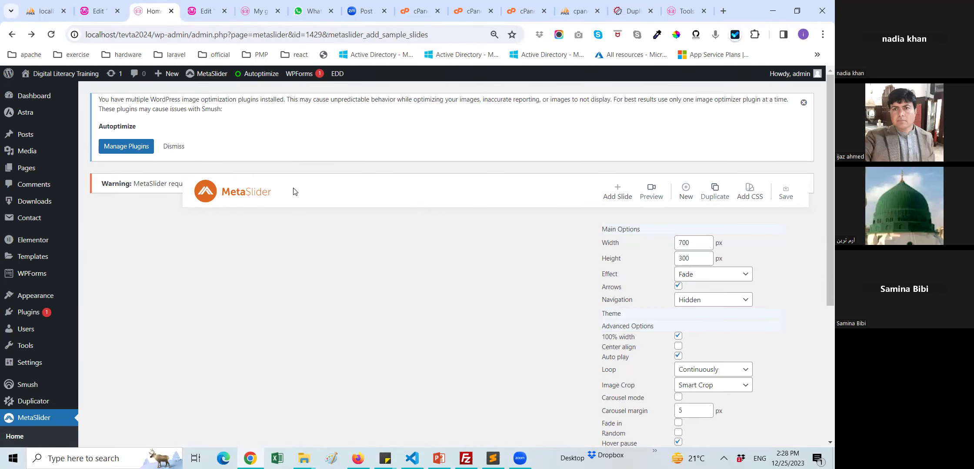
drag(294, 192, 262, 226)
drag(199, 200, 111, 178)
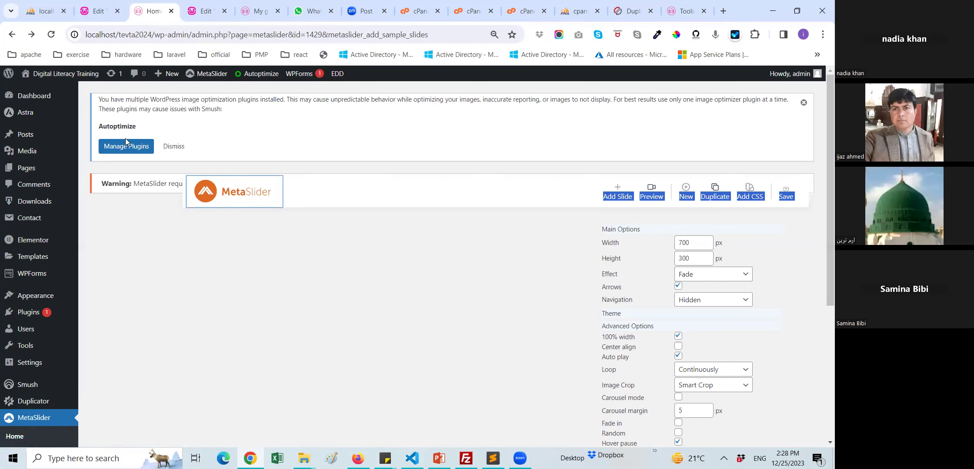
- Try to add a slide to the slideshow and to save it, returning to the slideshow editor after each attempt
click(611, 196)
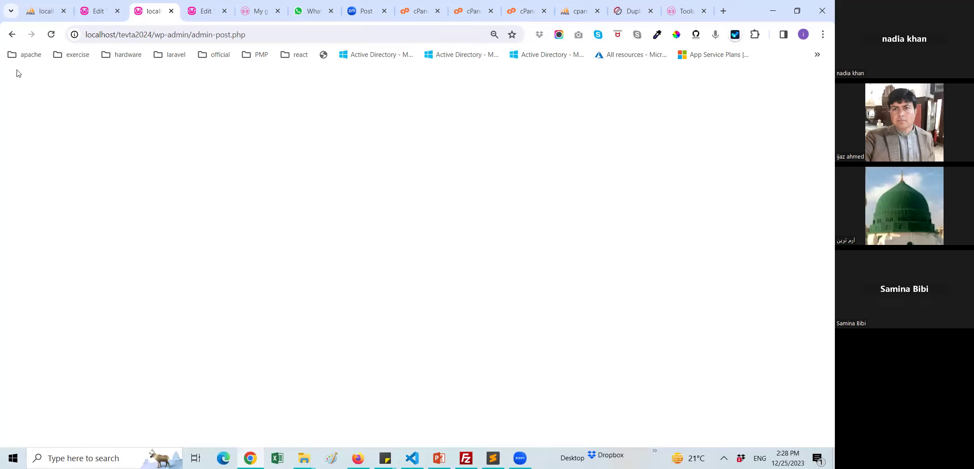
click(9, 39)
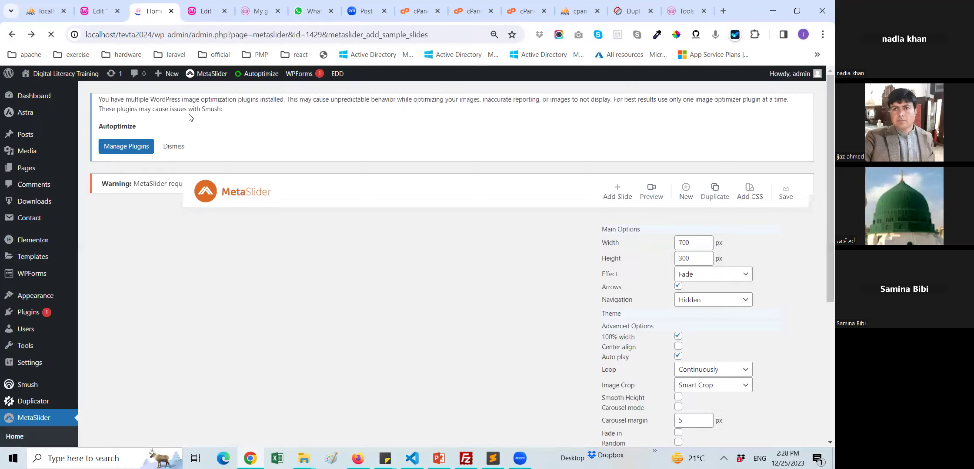
scroll(344, 304, down, 5)
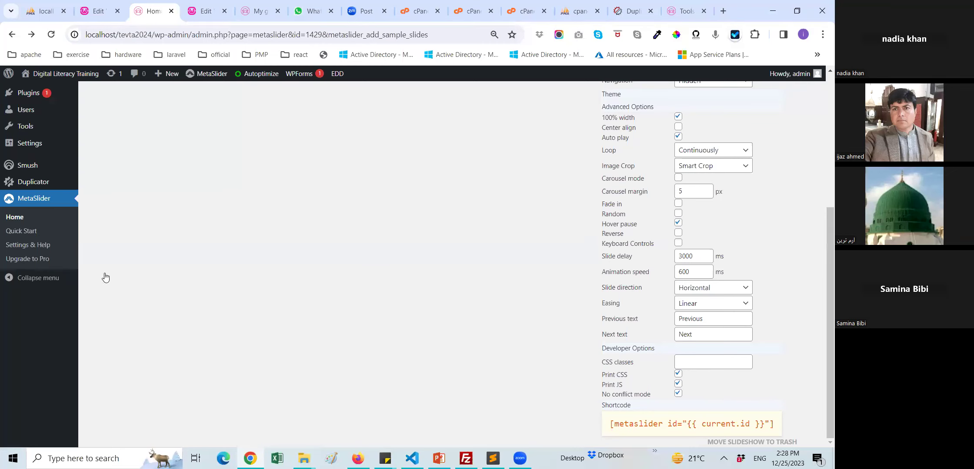
scroll(103, 278, up, 5)
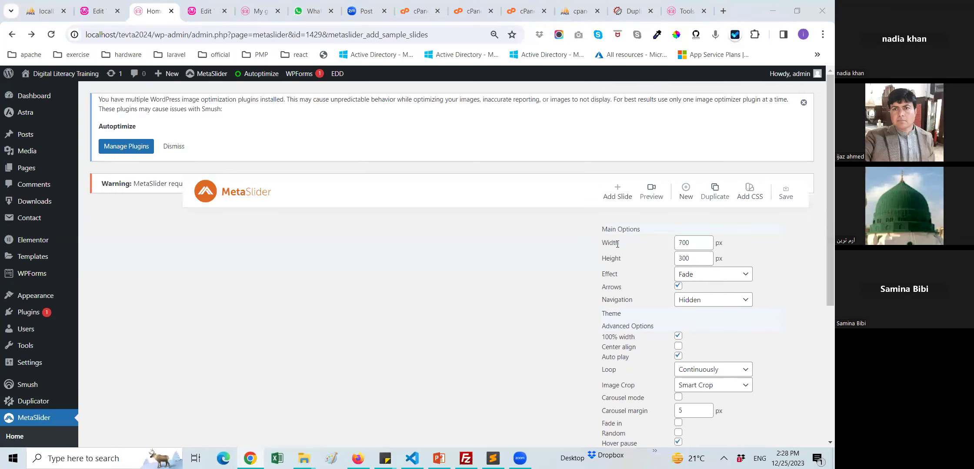
click(785, 198)
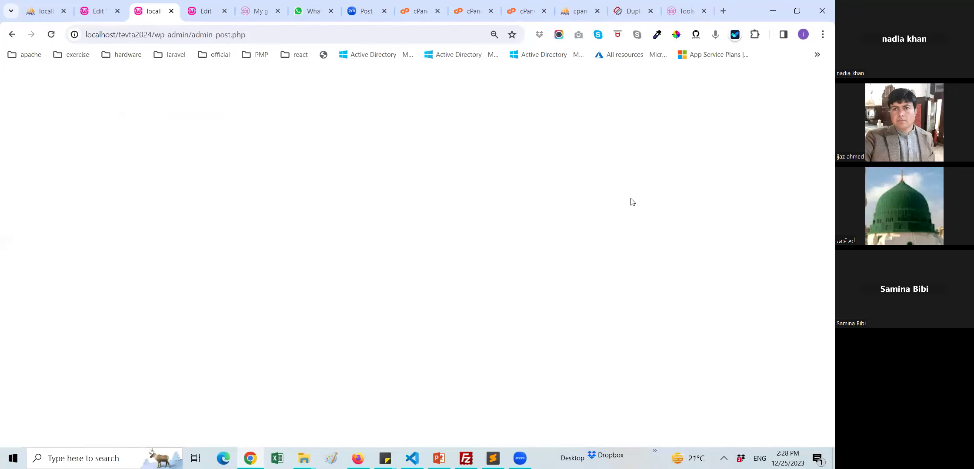
click(7, 34)
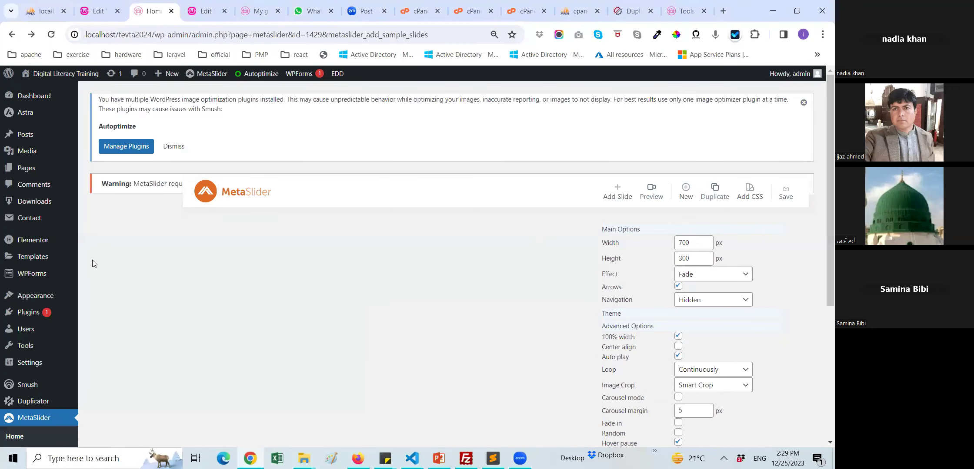
- Reopen New Slideshow from the MetaSlider slideshow list and try to add a slide to it
scroll(24, 339, down, 2)
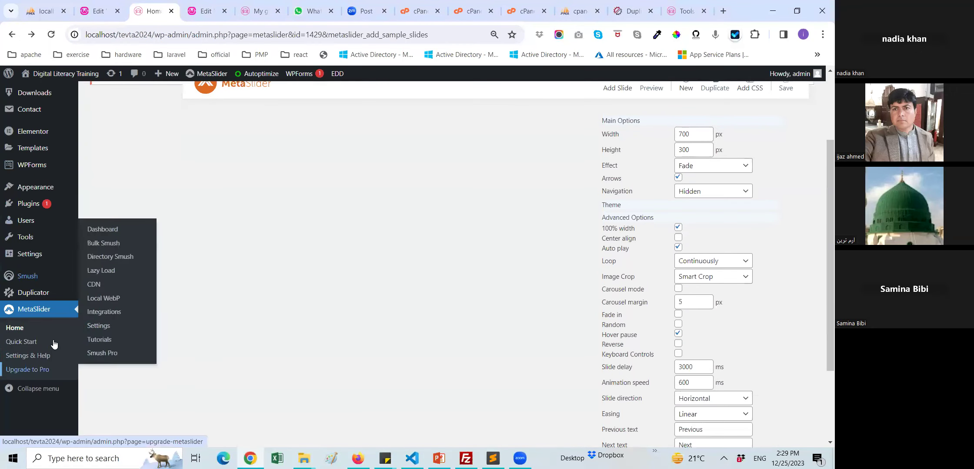
click(19, 329)
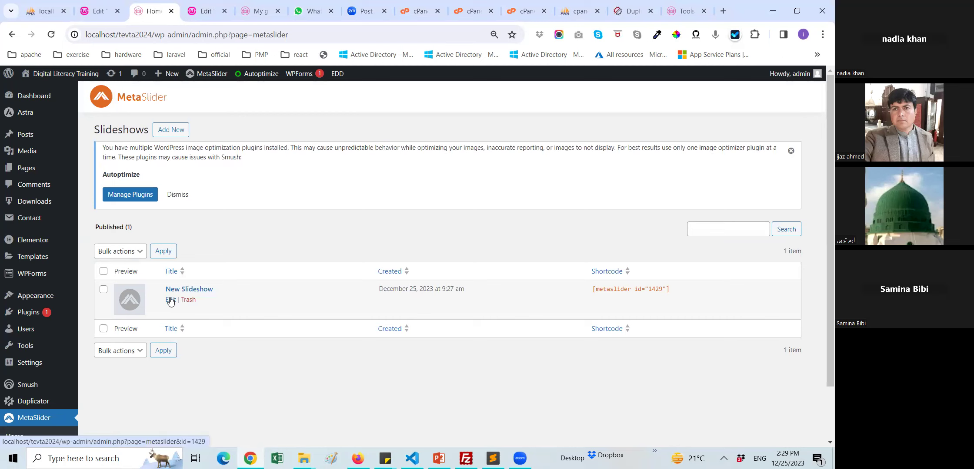
click(170, 303)
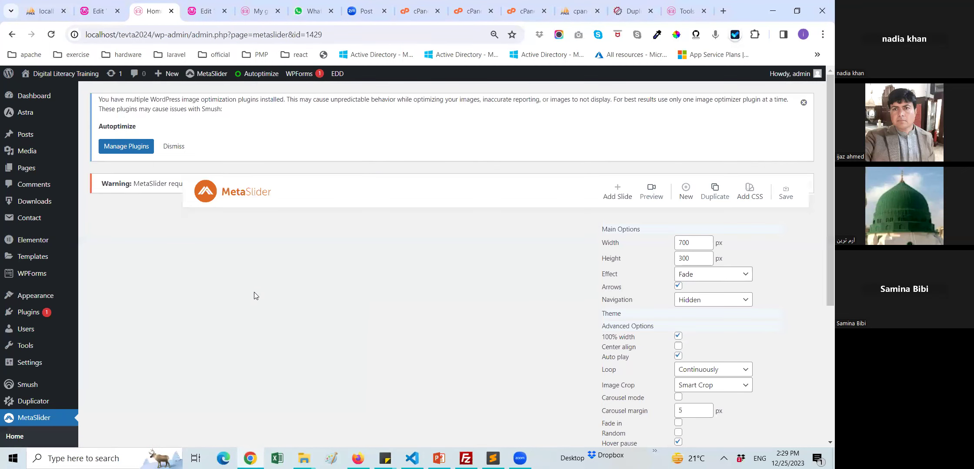
click(620, 199)
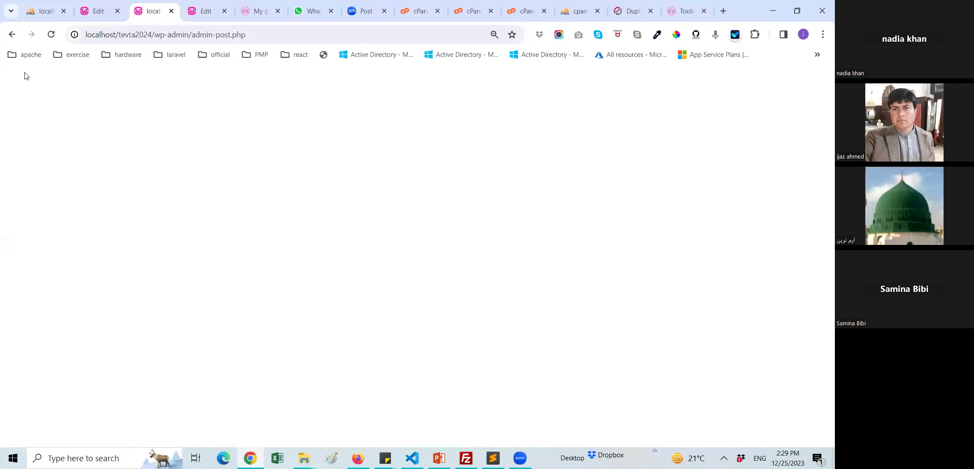
click(13, 34)
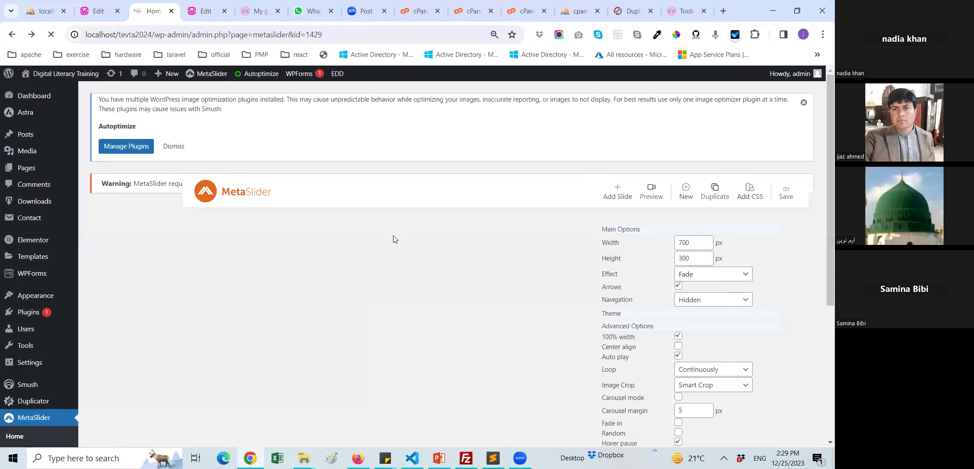
- Create another MetaSlider slideshow and try to add a slide to it, resubmitting the form data
scroll(394, 240, down, 5)
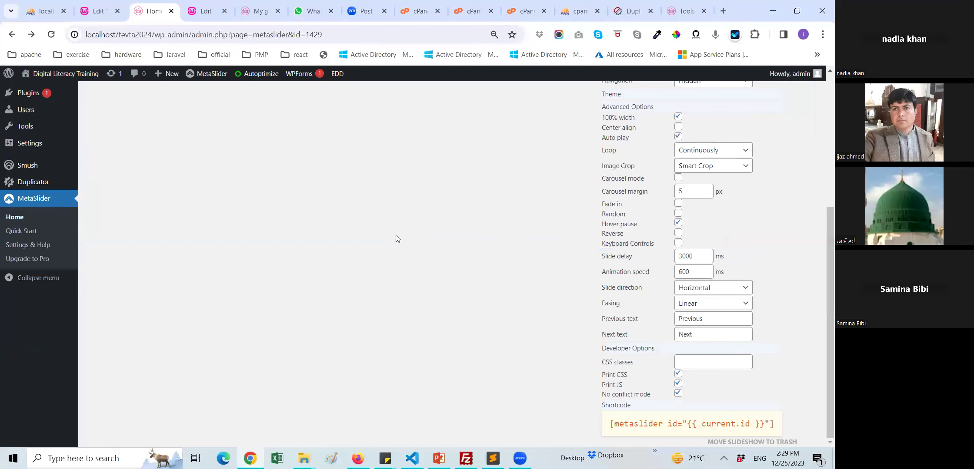
scroll(401, 238, up, 5)
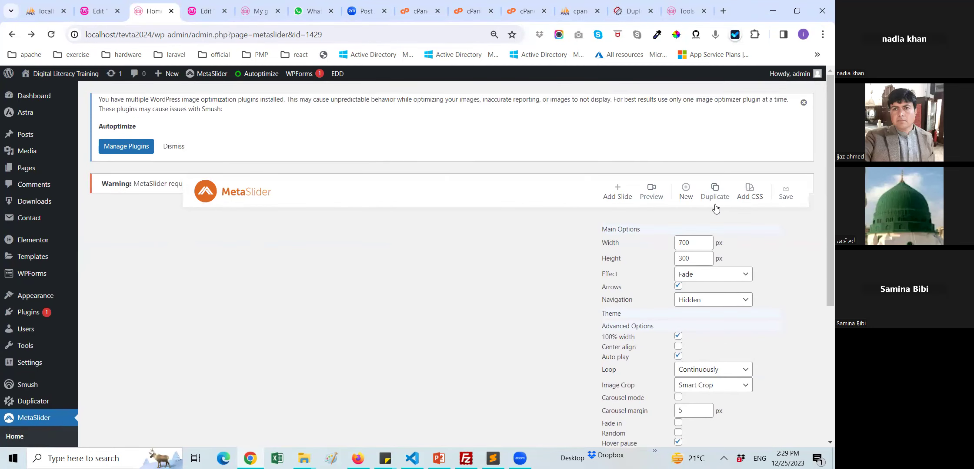
click(686, 196)
scroll(385, 227, down, 5)
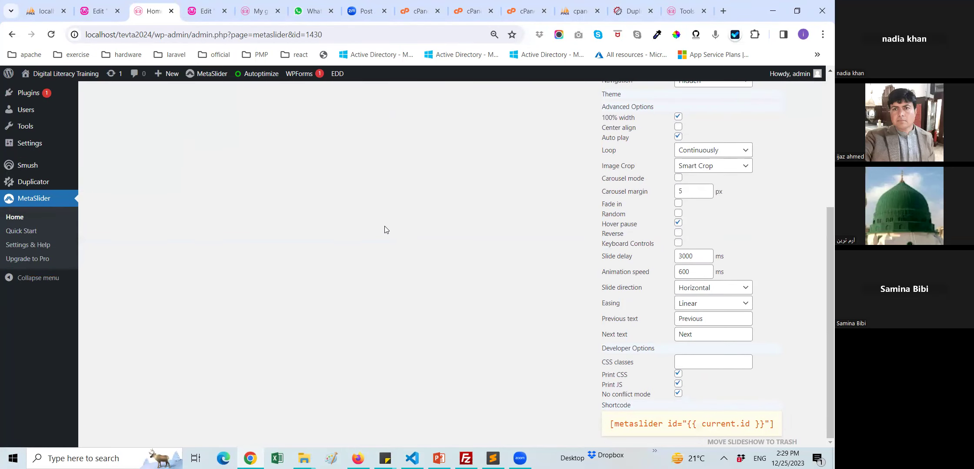
scroll(384, 230, up, 3)
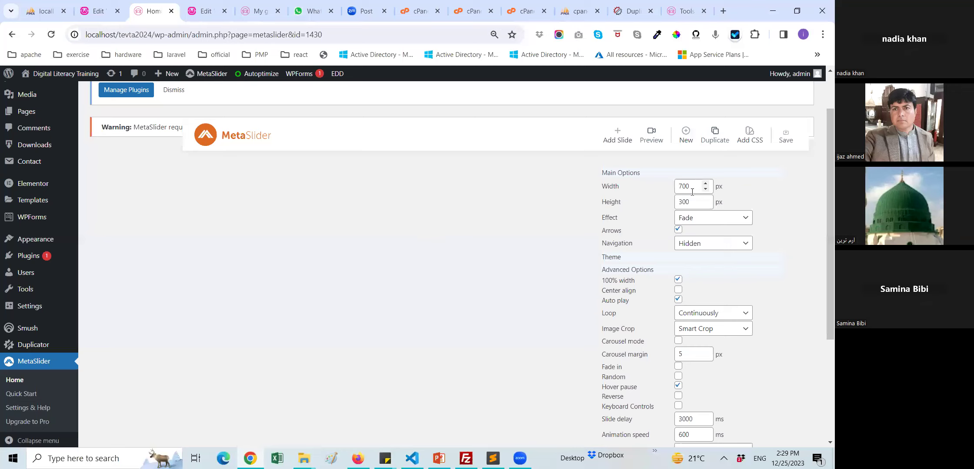
click(613, 144)
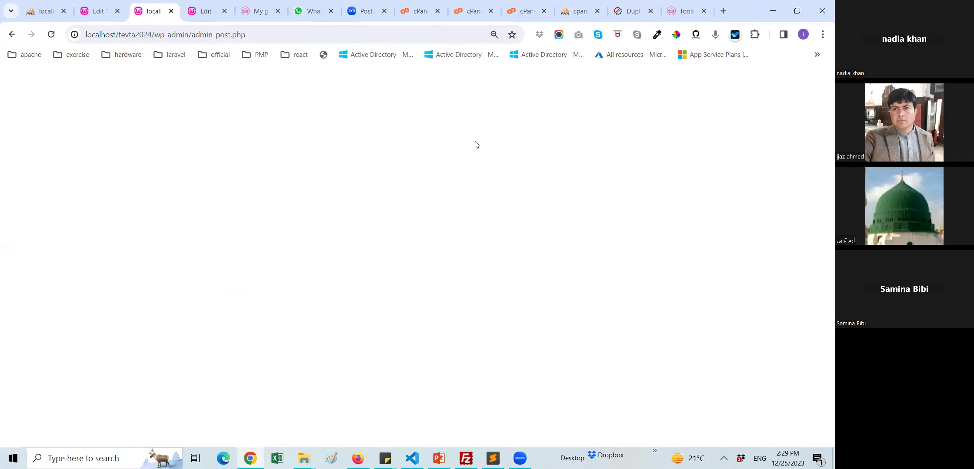
click(51, 34)
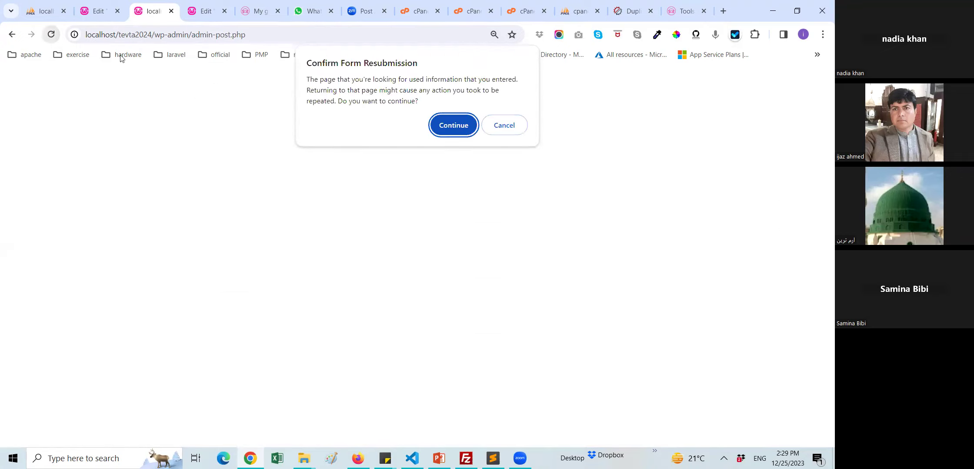
click(438, 124)
- Open localhost/tevta2024/wp-admin/ in Firefox and log in with the saved admin username and password
drag(191, 34, 106, 38)
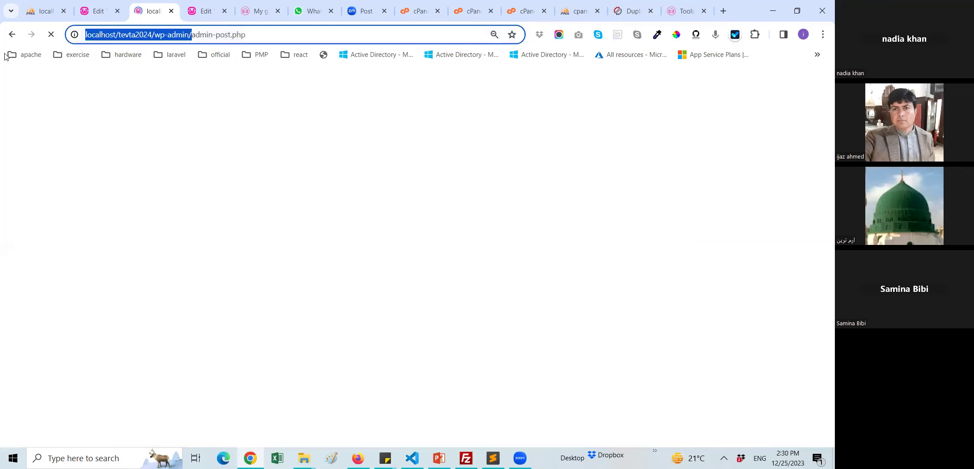
right_click(106, 38)
click(141, 137)
key(alt+Tab)
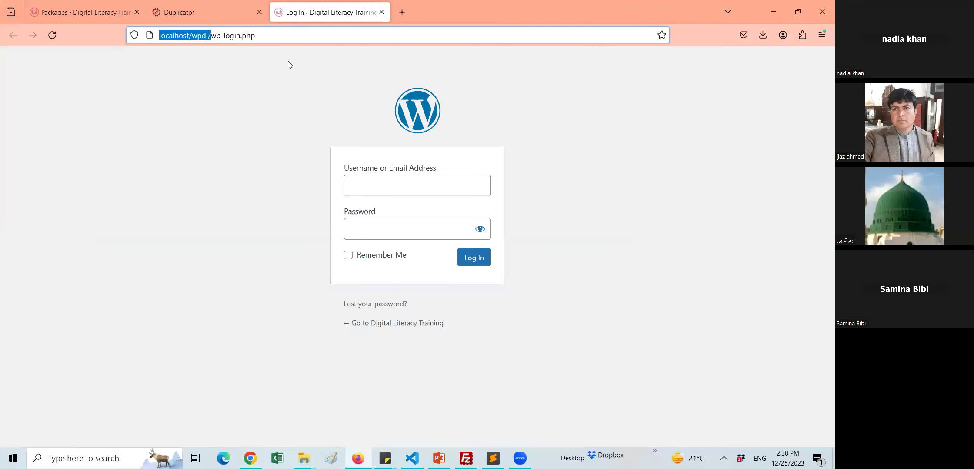
click(281, 37)
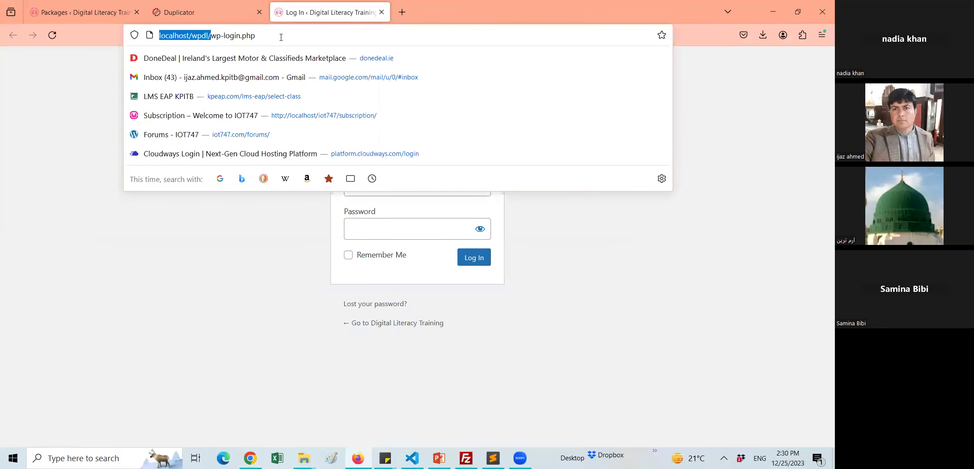
click(245, 37)
key(ctrl+a)
key(ctrl+v)
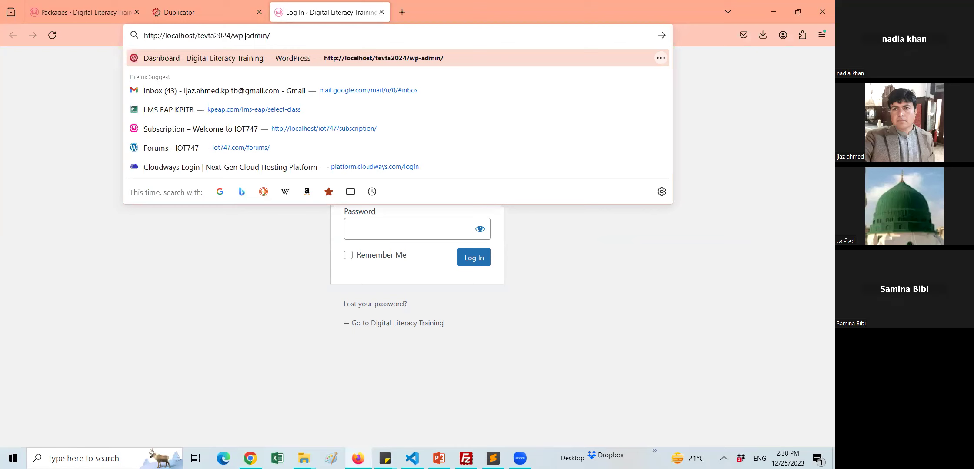
key(Return)
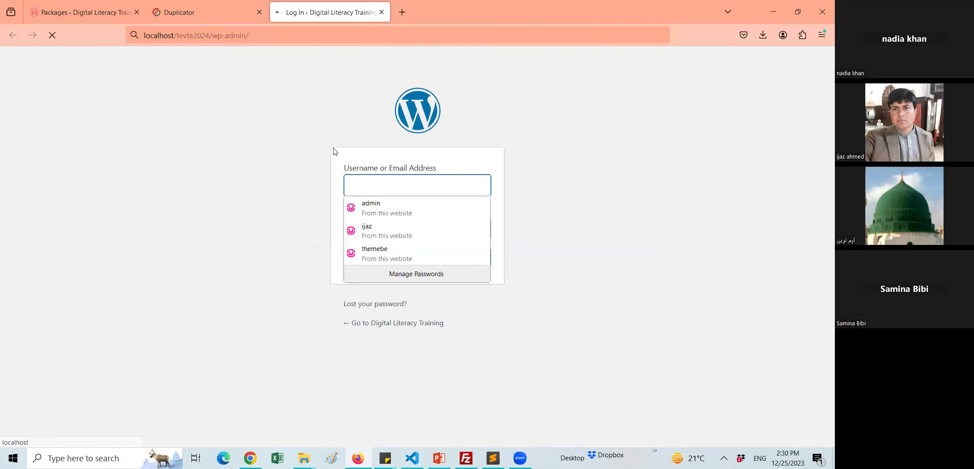
click(370, 203)
click(472, 258)
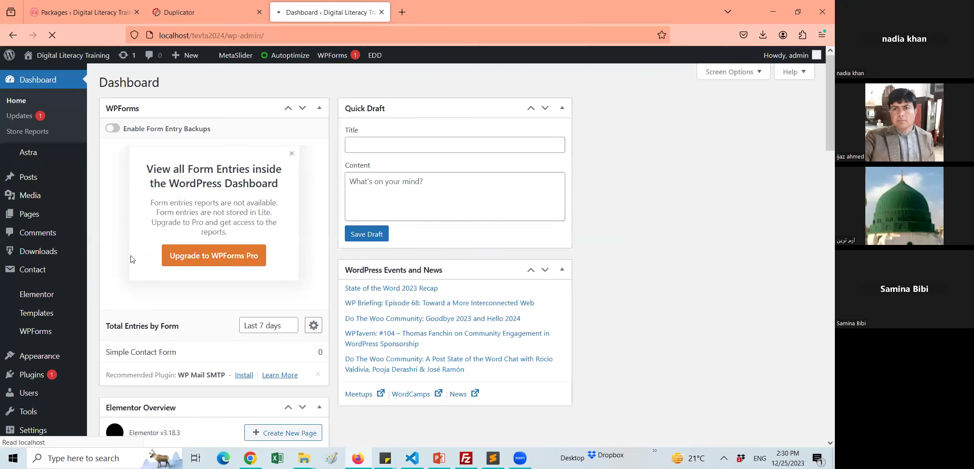
- Open the MetaSlider slideshow list and move the slideshow with ID 1430 to the trash
scroll(54, 316, down, 3)
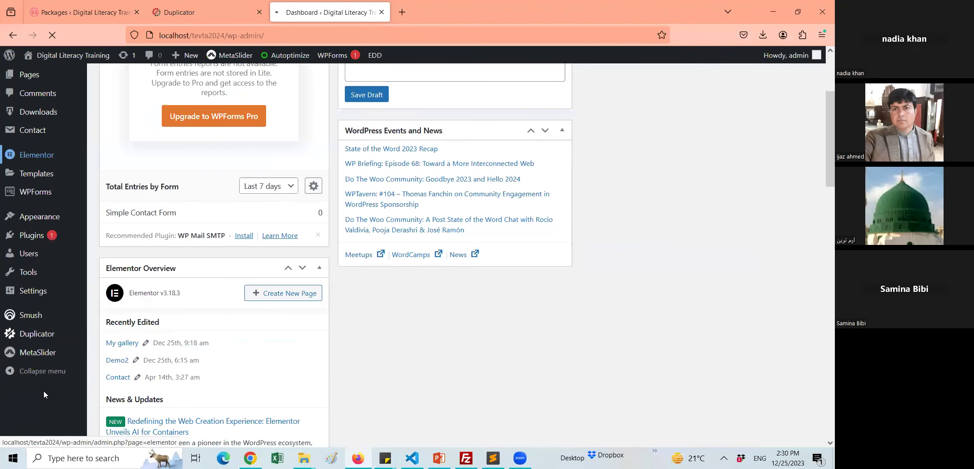
scroll(41, 418, down, 1)
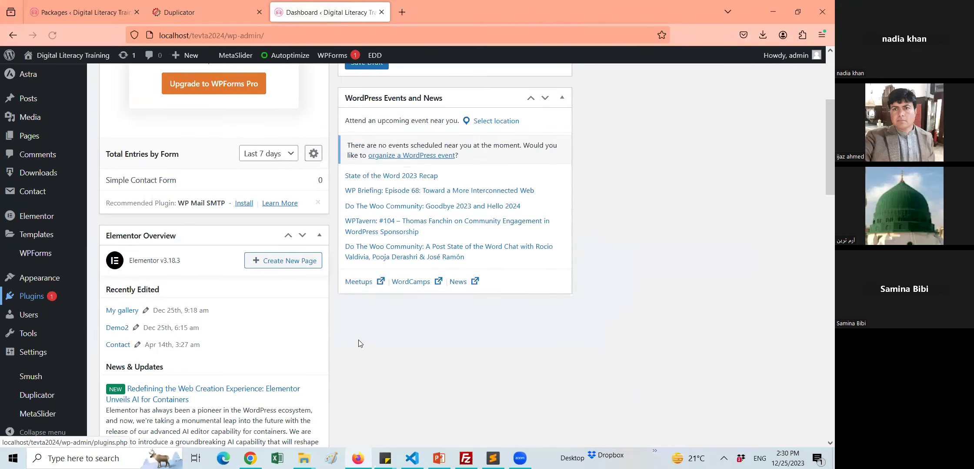
scroll(371, 334, down, 3)
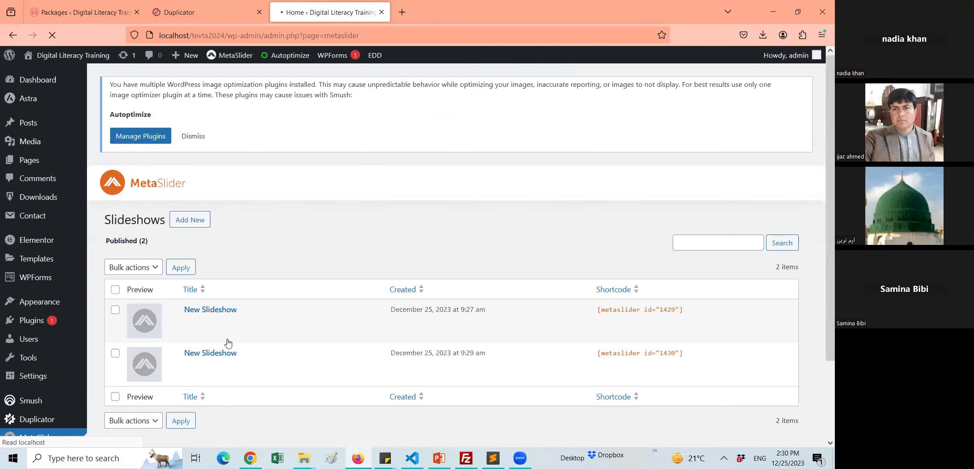
click(209, 349)
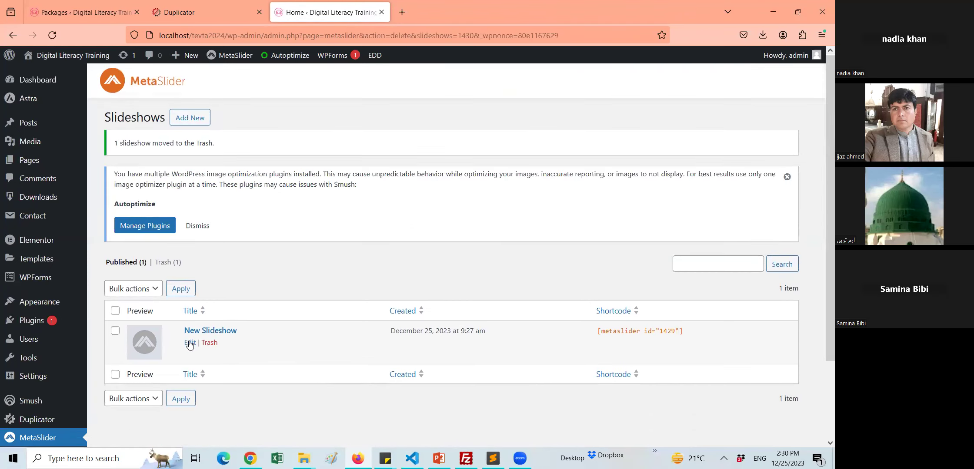
- Open the remaining slideshow for editing and try to add a slide to it, returning to the editor
click(189, 343)
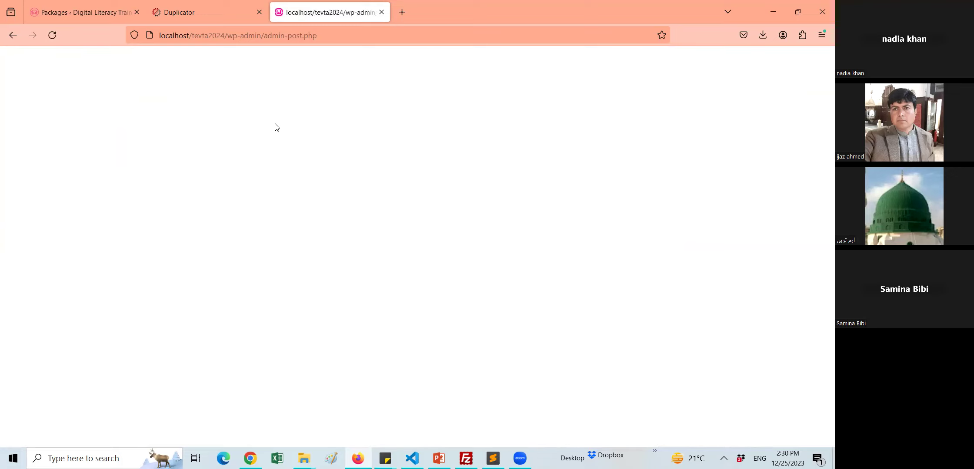
click(14, 39)
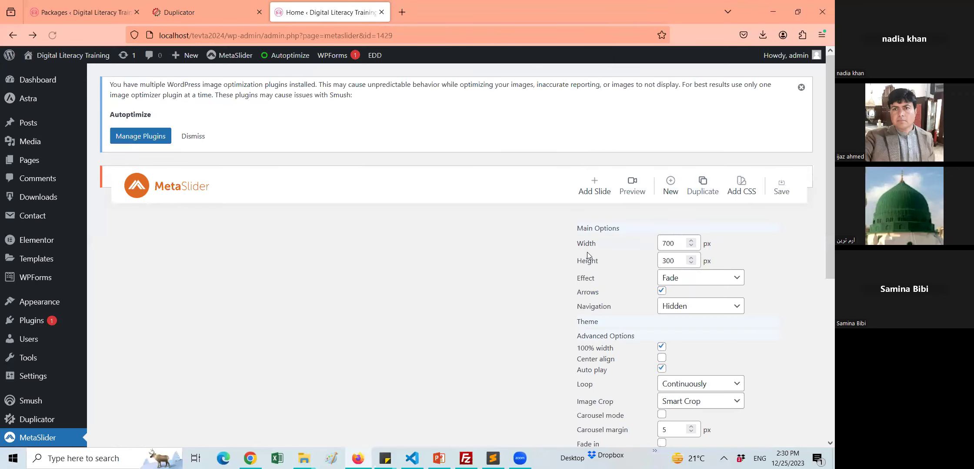
scroll(590, 265, up, 3)
scroll(578, 278, down, 3)
scroll(299, 196, up, 3)
- Inspect the MetaSlider header covering the warning and locate its logo image element in the page's HTML
drag(208, 186, 338, 182)
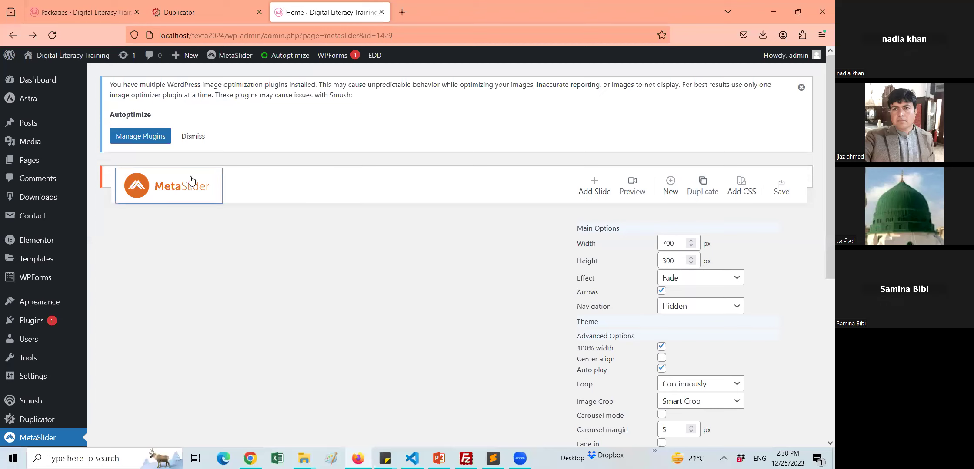
right_click(338, 182)
click(372, 321)
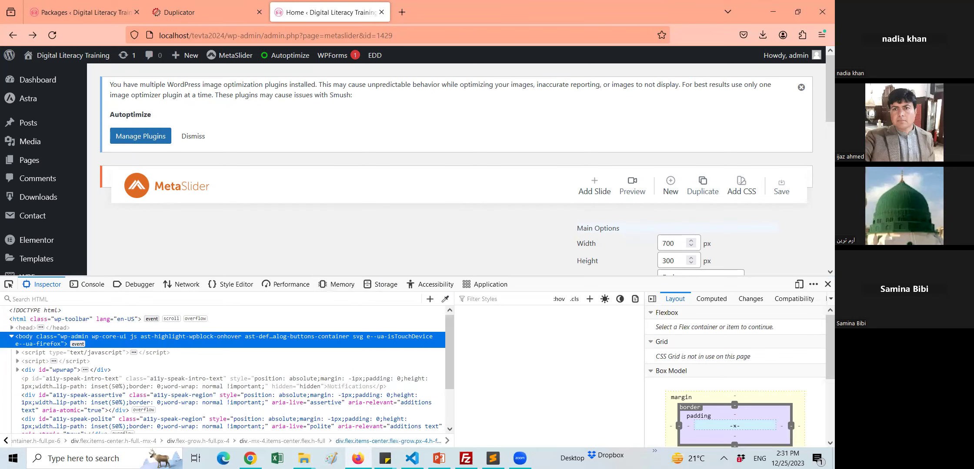
right_click(181, 187)
click(208, 459)
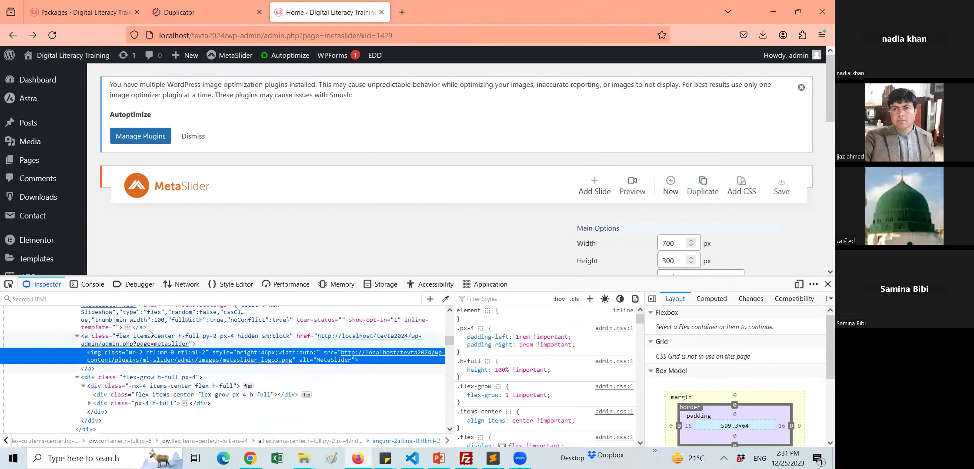
- Delete the ms-toolbar div from the page's HTML to uncover the warning beneath the MetaSlider header, and close the developer tools
scroll(130, 343, up, 3)
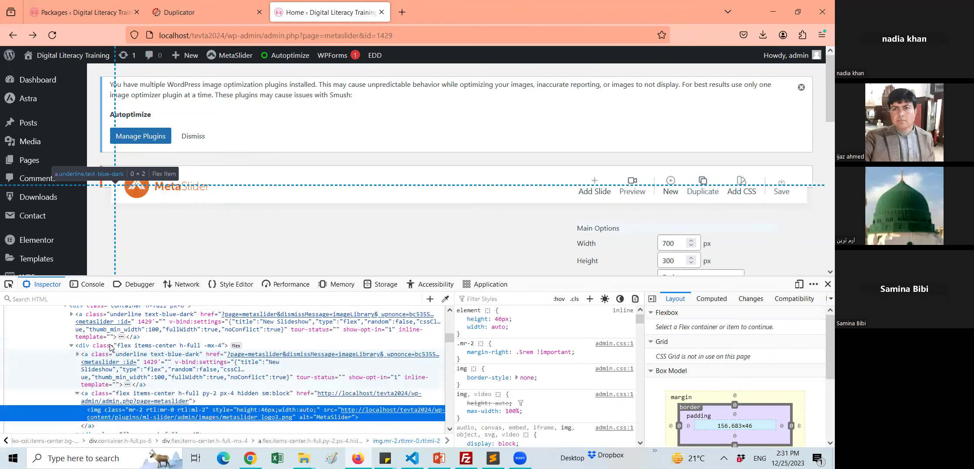
click(110, 348)
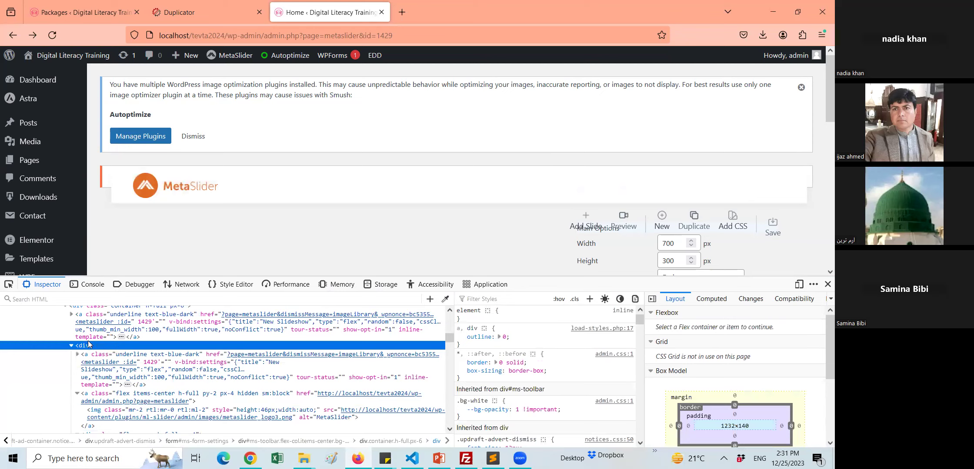
scroll(90, 330, up, 3)
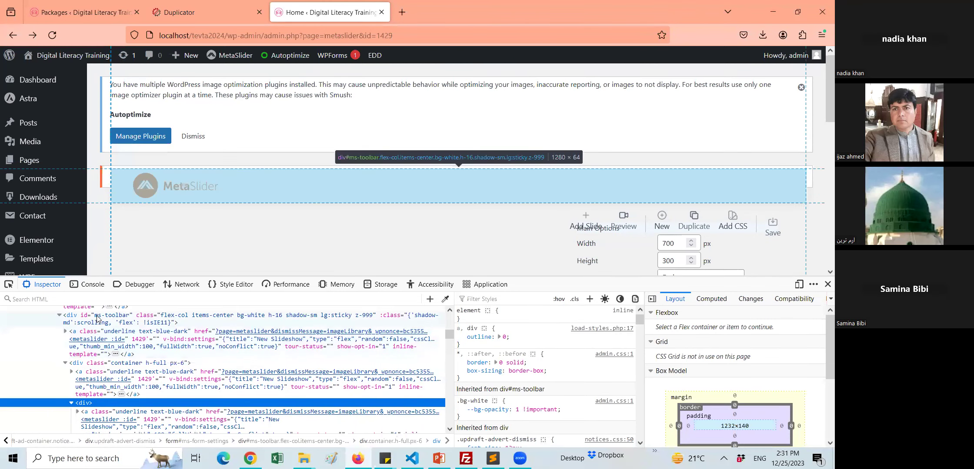
right_click(97, 317)
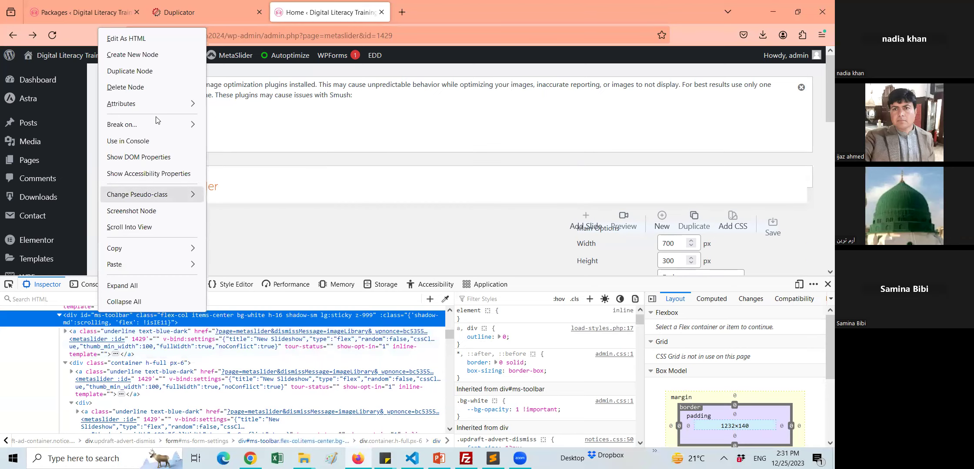
click(141, 88)
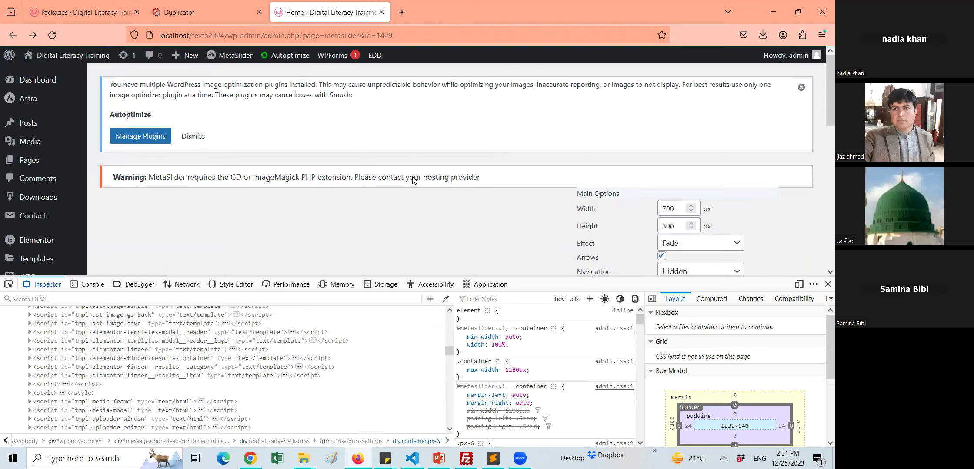
click(827, 285)
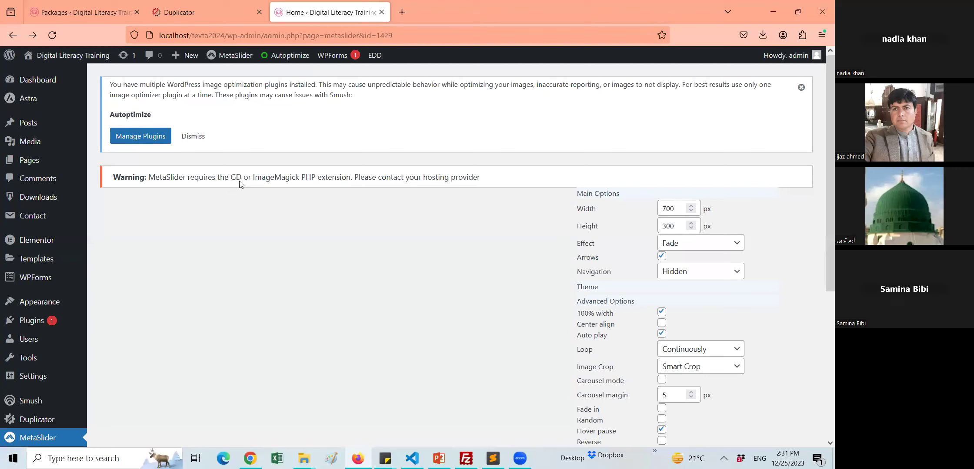
- Examine the list of enabled PHP extensions in WampServer for GD and ImageMagick support
click(723, 458)
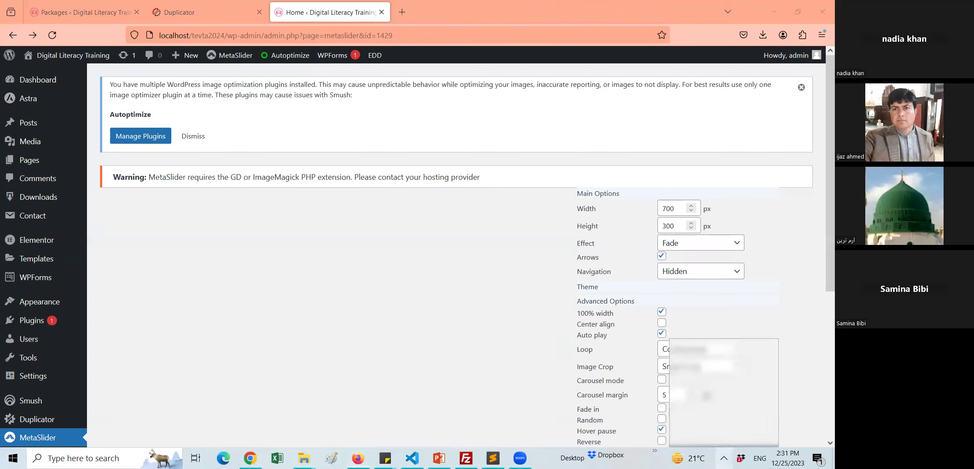
click(745, 394)
mouse_move(744, 310)
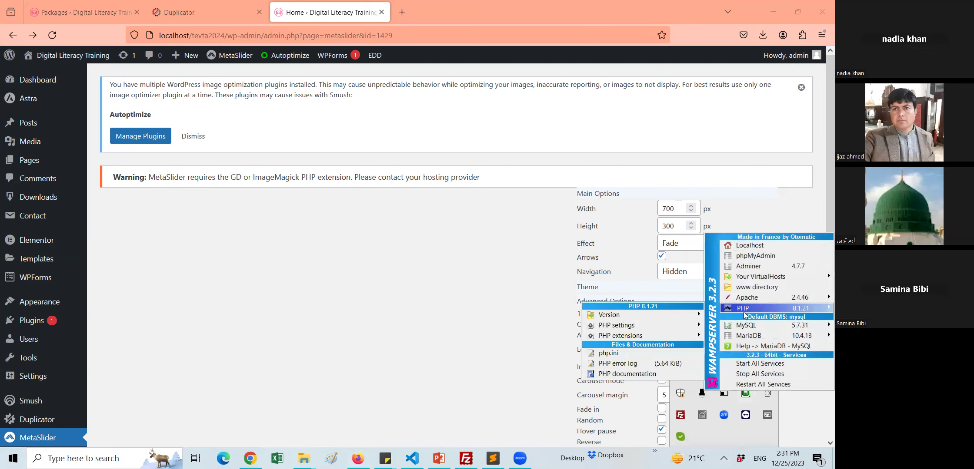
mouse_move(626, 336)
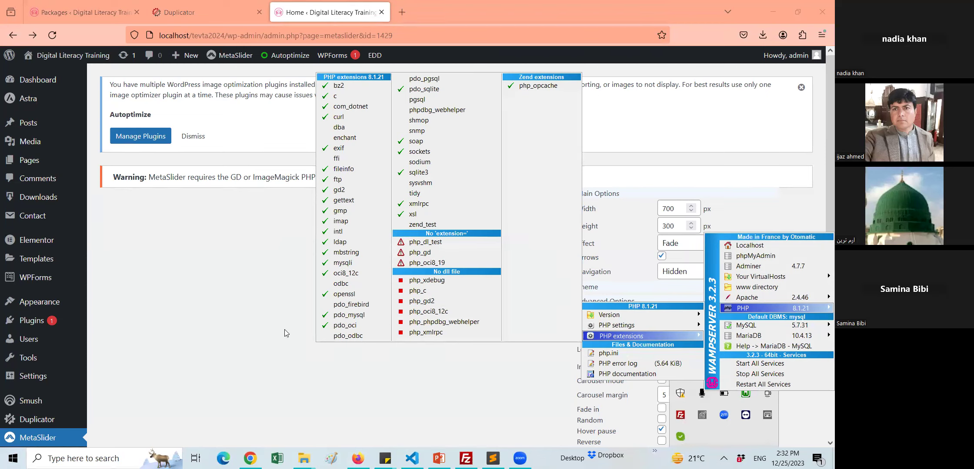
click(277, 386)
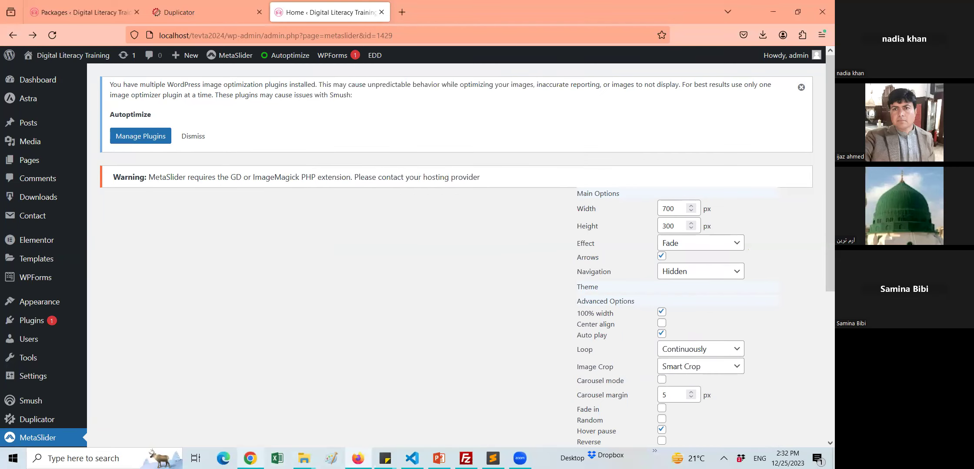
- Switch to Chrome, open the Add Plugins page of the iot747.com/dev4 site and search for "slider"
click(250, 458)
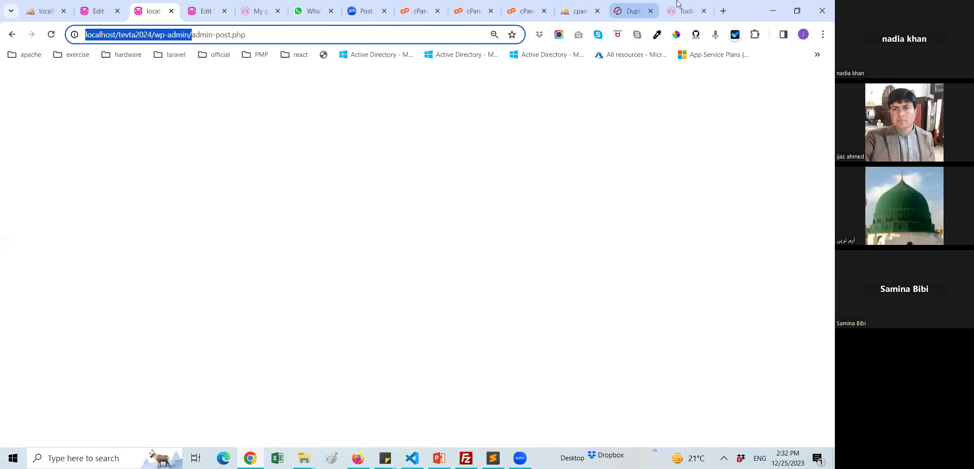
click(631, 11)
key(ctrl+Tab)
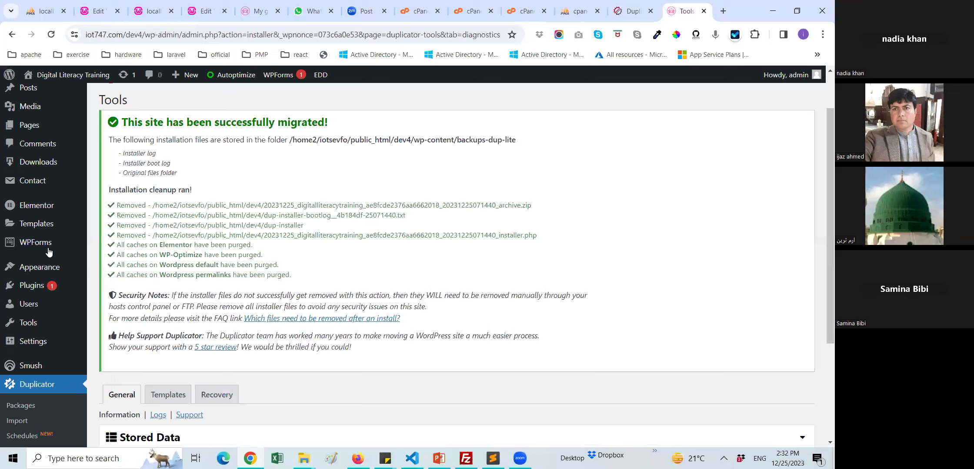
scroll(39, 164, down, 3)
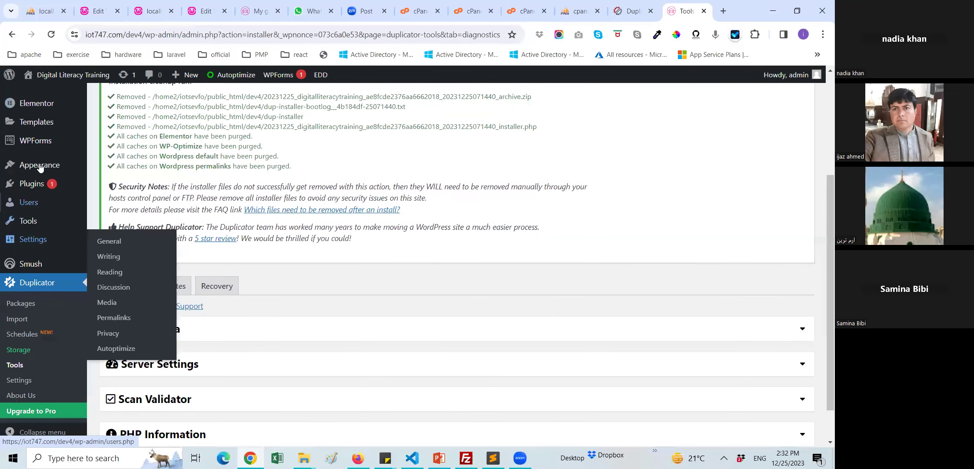
click(128, 186)
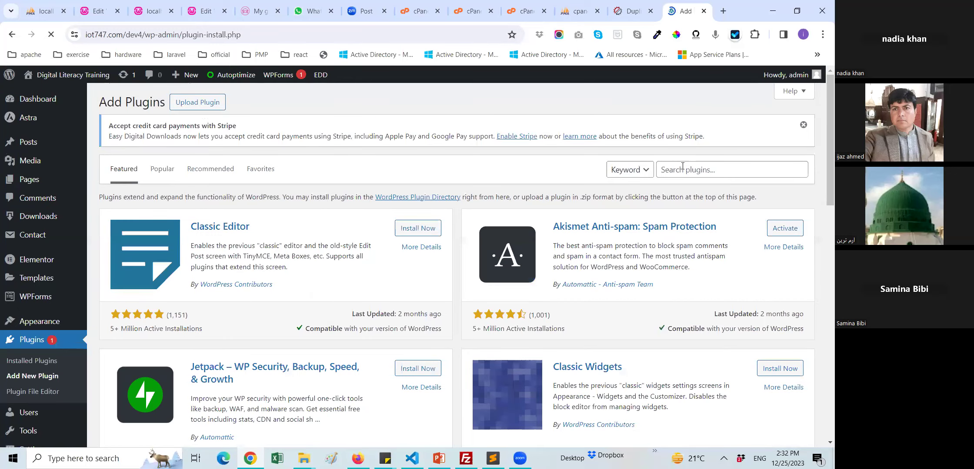
click(682, 166)
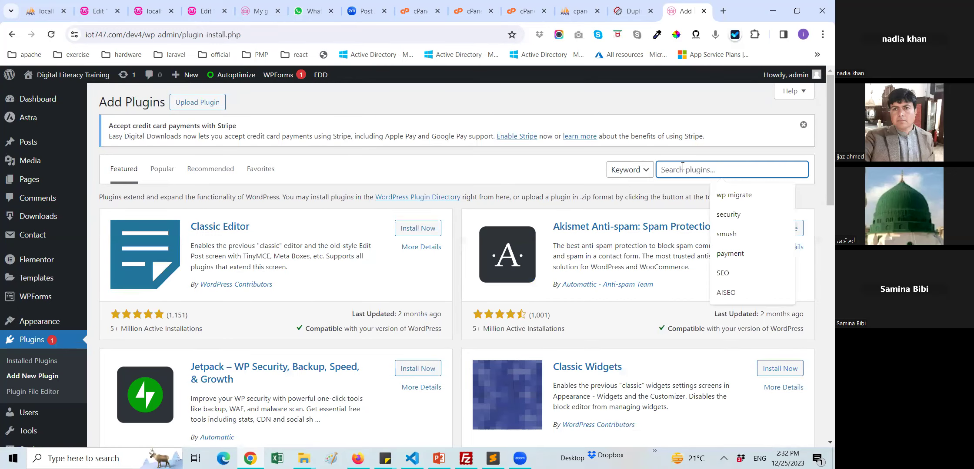
text(slider)
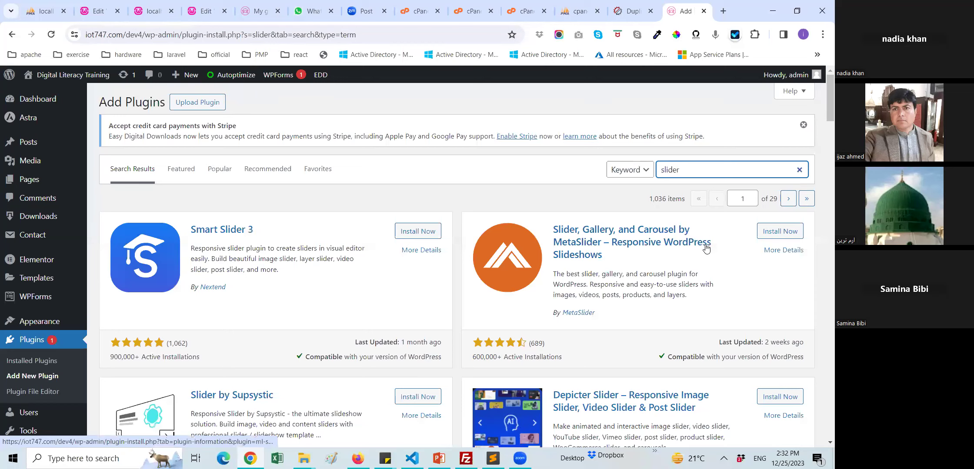
- Install and activate the MetaSlider plugin, and dismiss the "Love using Elementor?" notice
click(774, 231)
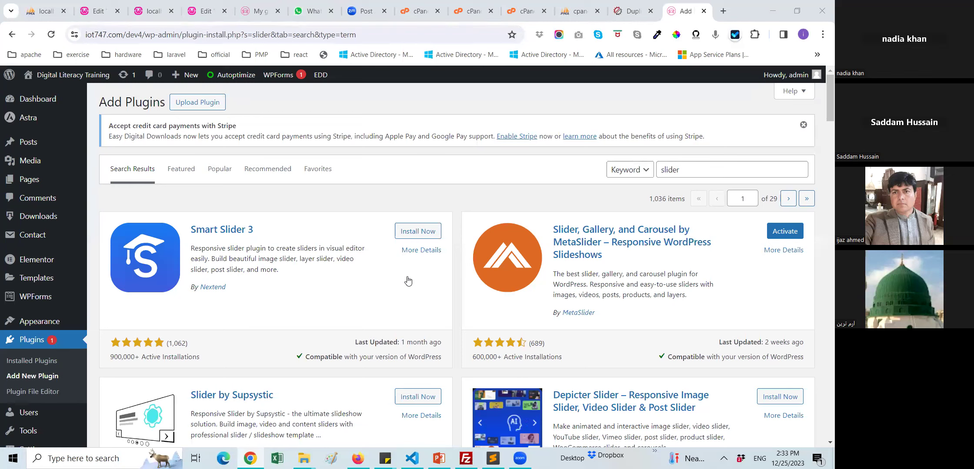
click(784, 231)
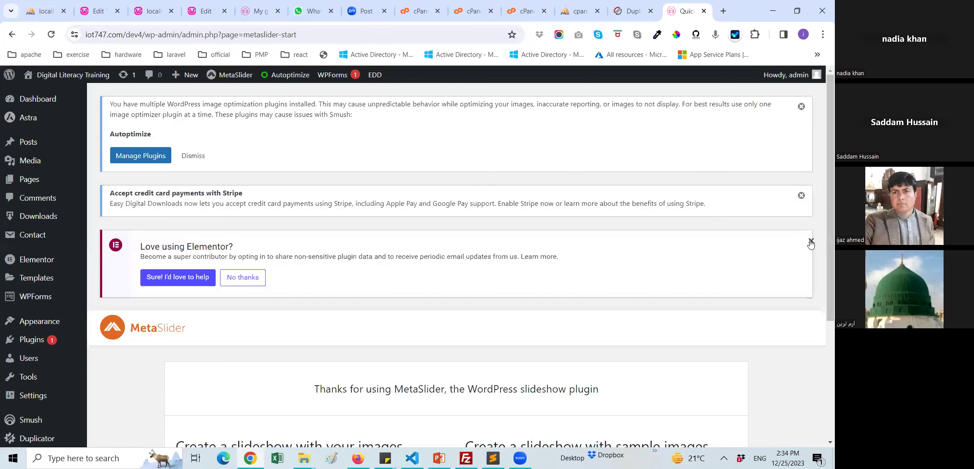
click(811, 242)
- Start selecting image files for a new MetaSlider slideshow and browse to the C:\wamp64\www folder
scroll(478, 233, down, 2)
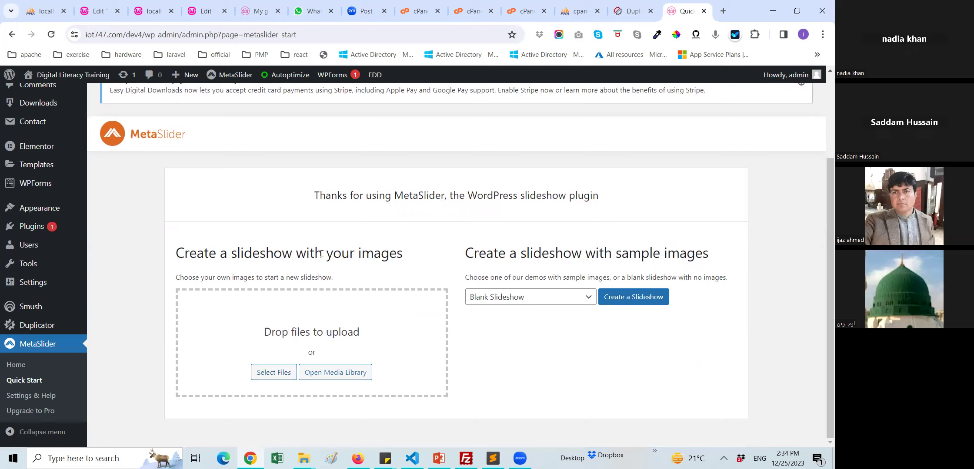
click(282, 375)
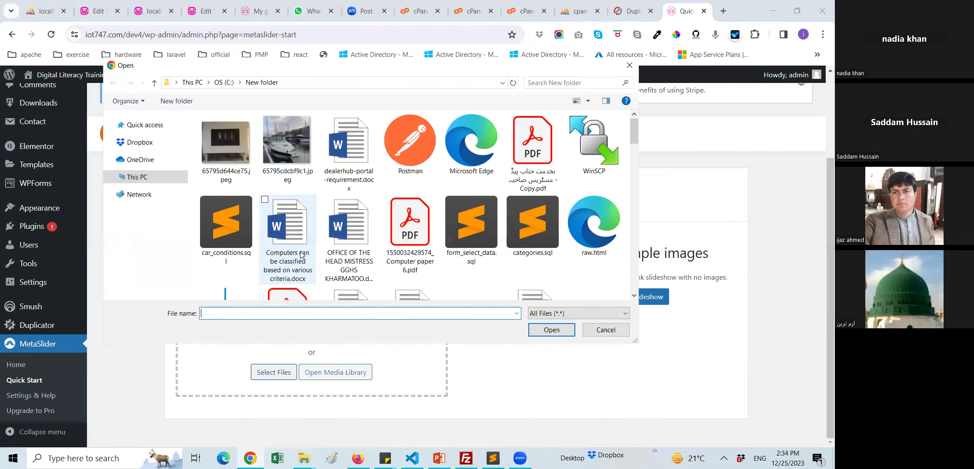
scroll(431, 244, down, 3)
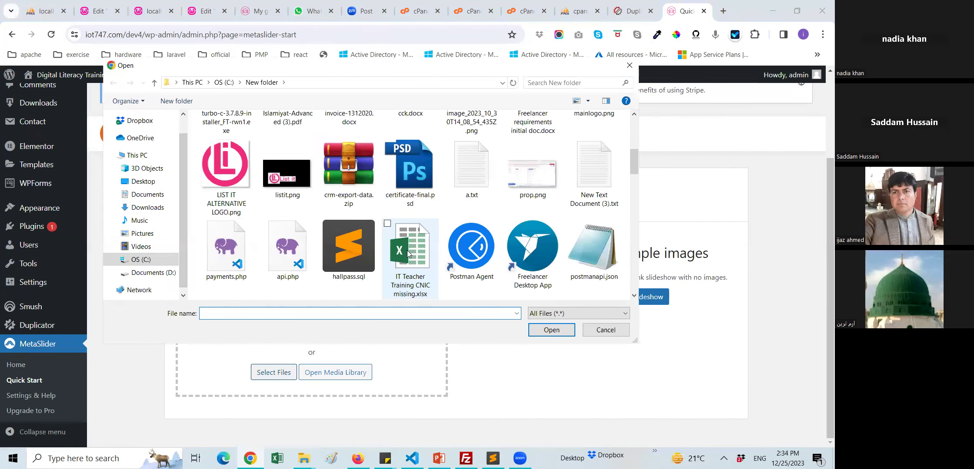
scroll(408, 252, down, 5)
scroll(415, 251, down, 3)
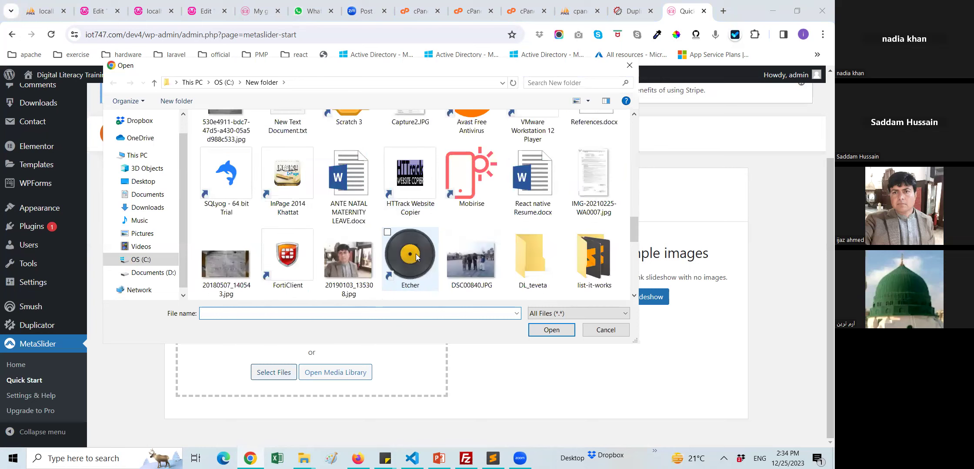
scroll(408, 252, up, 6)
click(141, 260)
scroll(249, 235, down, 2)
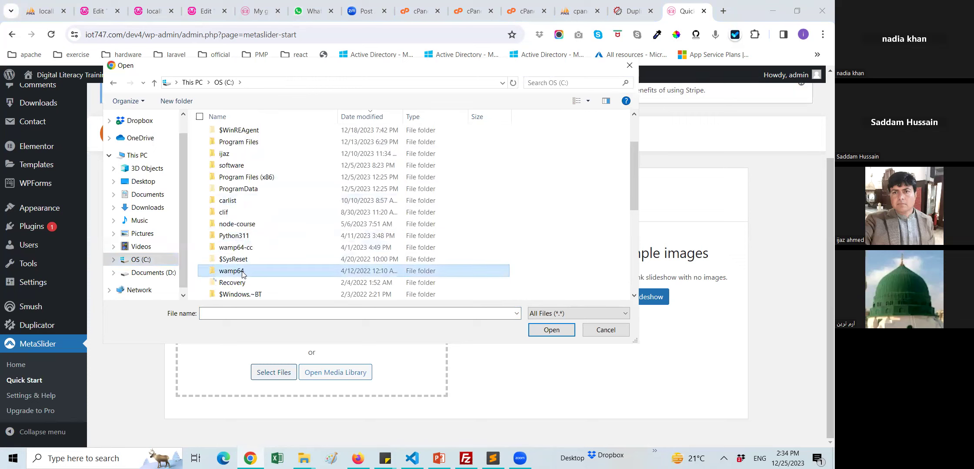
double_click(235, 271)
double_click(244, 227)
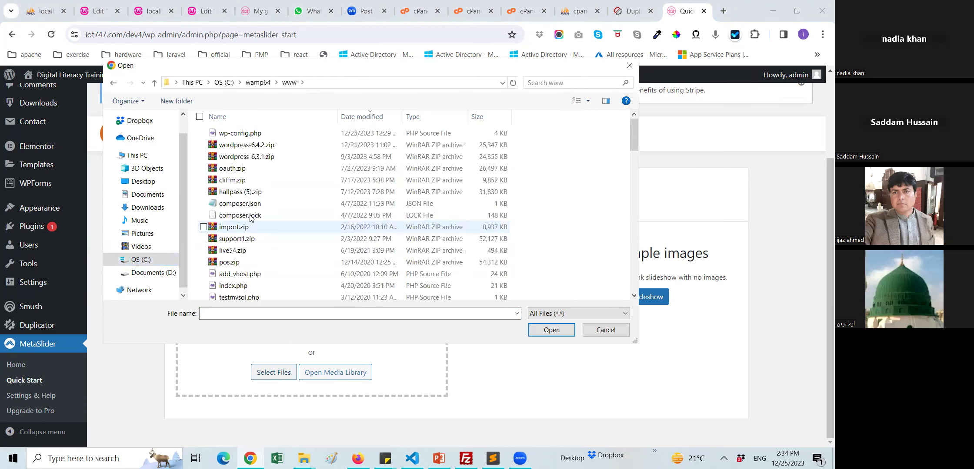
scroll(248, 222, down, 3)
double_click(232, 260)
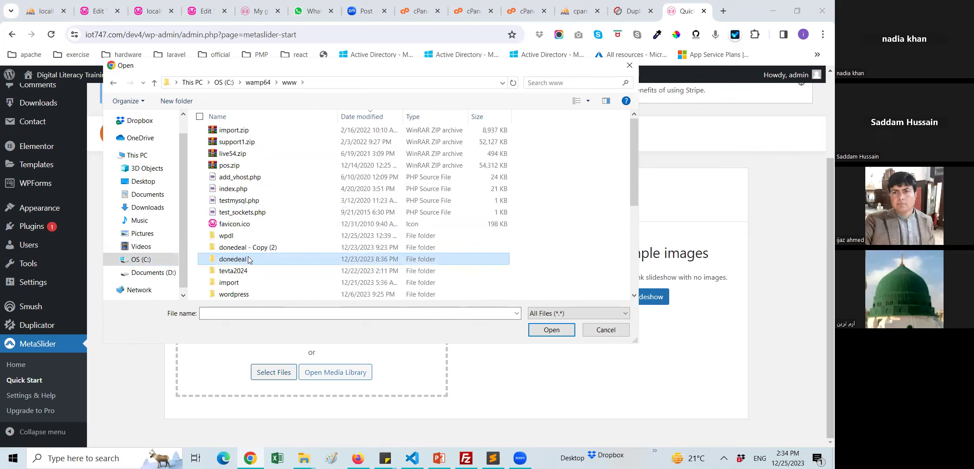
scroll(247, 243, down, 3)
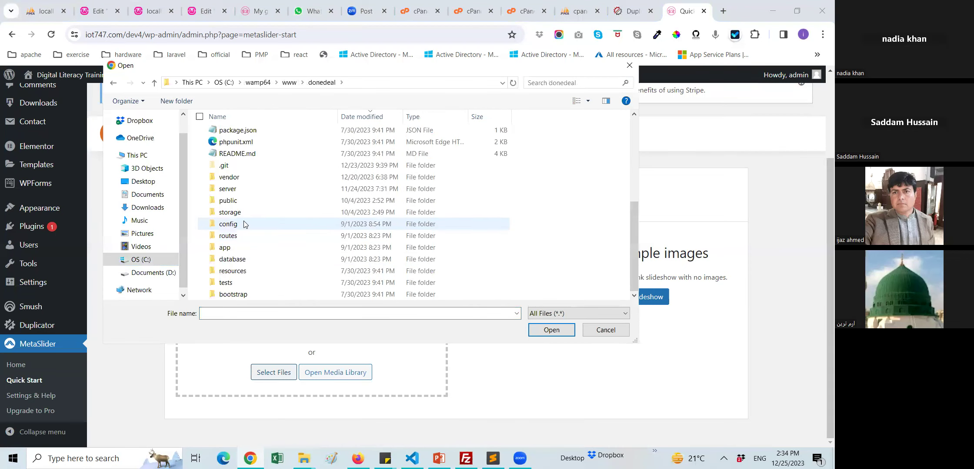
double_click(237, 201)
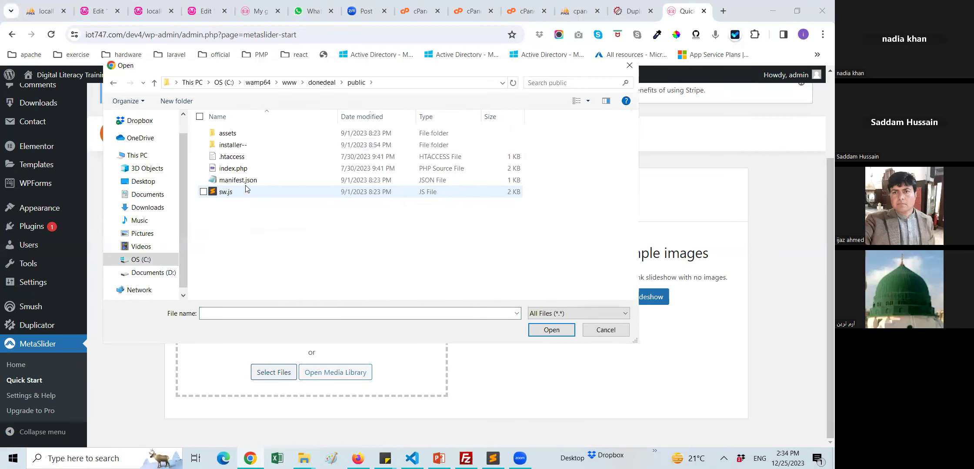
double_click(235, 134)
double_click(238, 135)
click(235, 135)
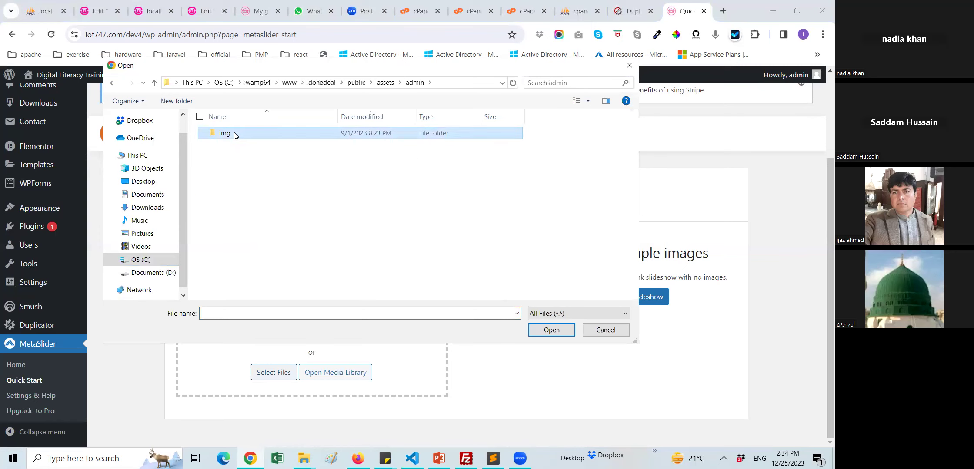
double_click(235, 135)
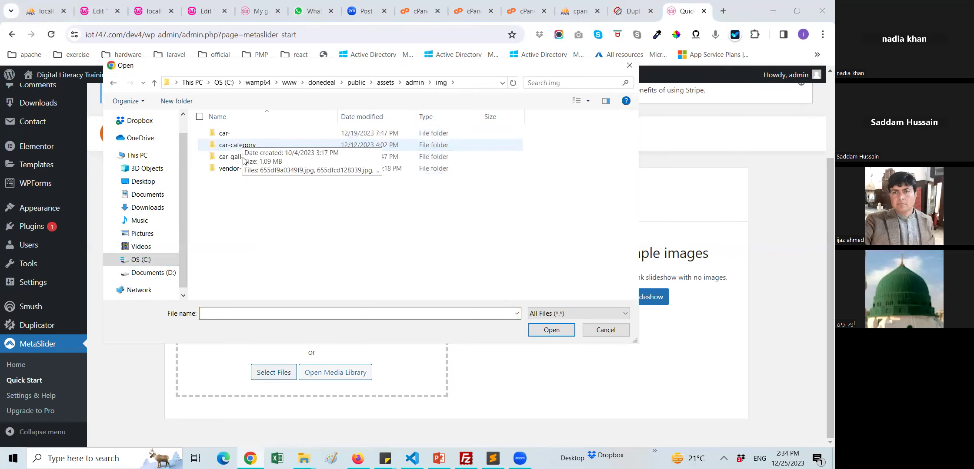
click(242, 159)
double_click(243, 159)
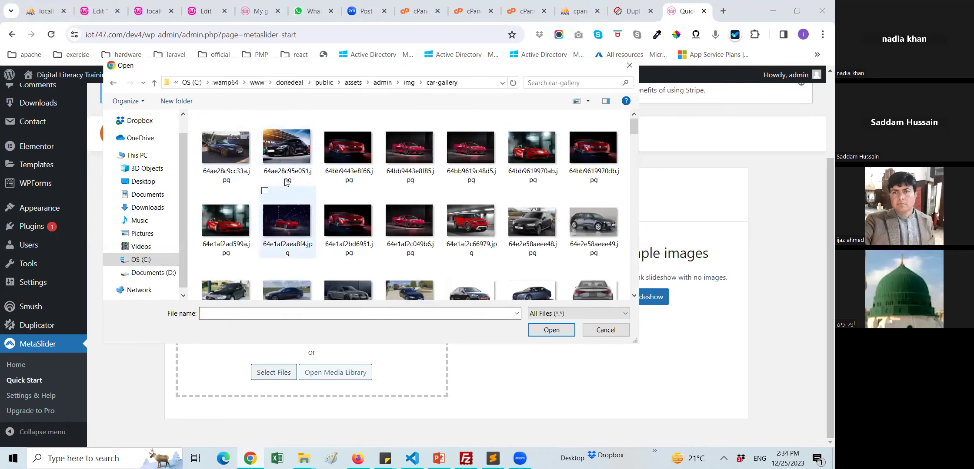
- Upload the car images 64ae28c95e051.jpg, 64e2e58b2a711.jpg and 64bb9619970ab.jpg for the new slideshow
click(275, 156)
key(Return)
scroll(259, 230, down, 1)
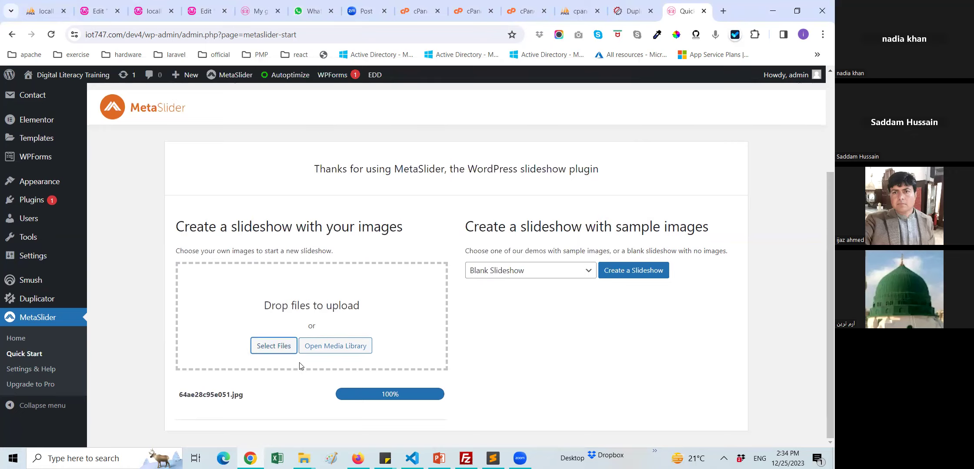
click(281, 350)
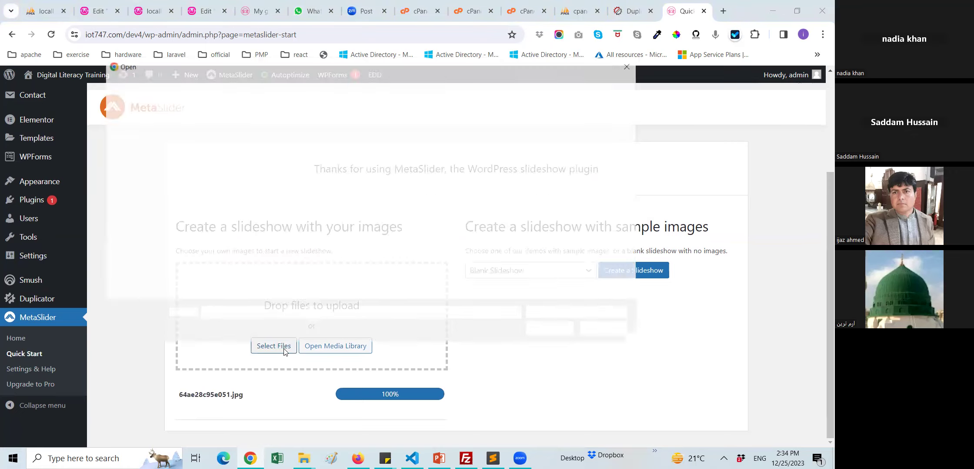
scroll(374, 244, down, 1)
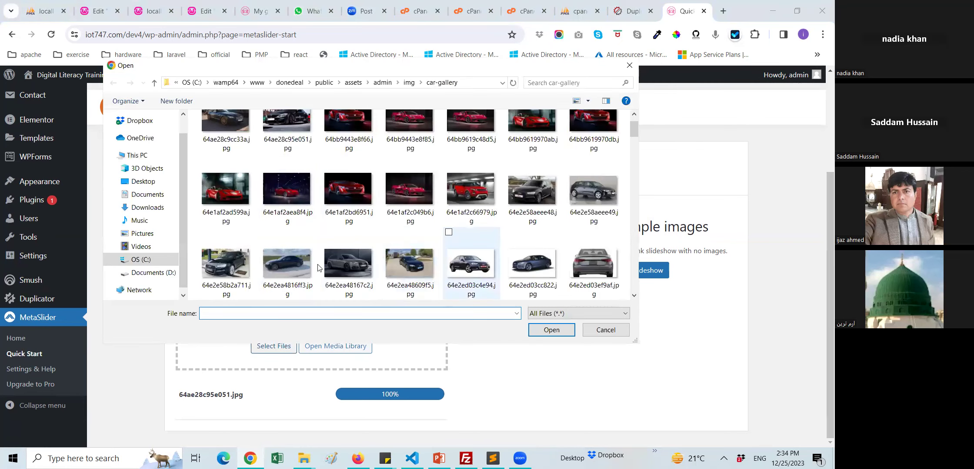
double_click(225, 263)
click(334, 290)
click(530, 161)
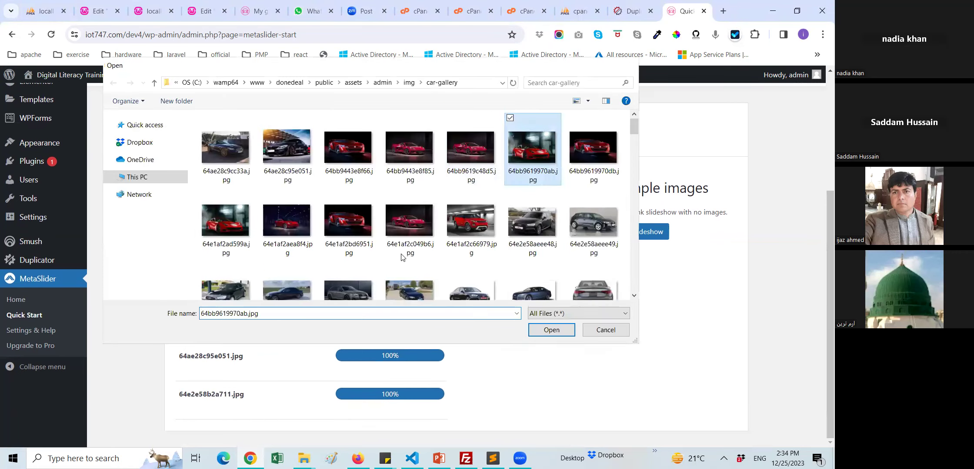
key(Return)
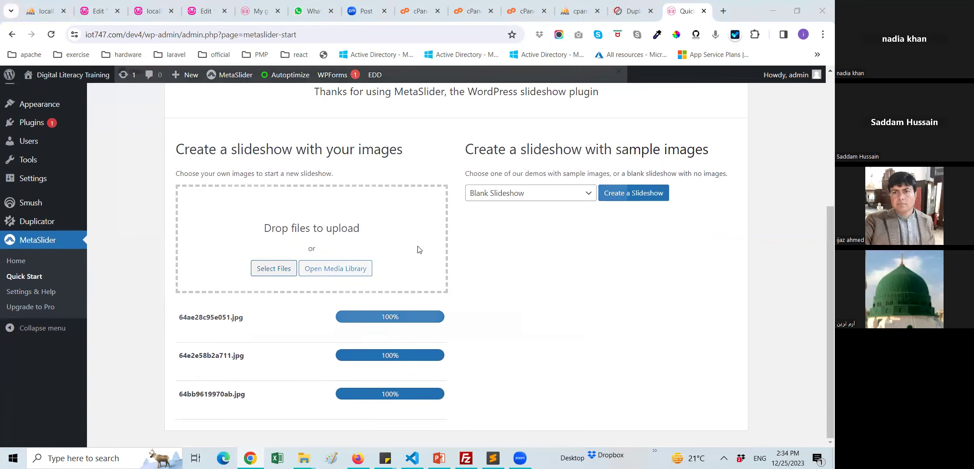
- Upload the orange car image 64e30b0f91482.jpg from the car-gallery folder for the new slideshow
click(418, 249)
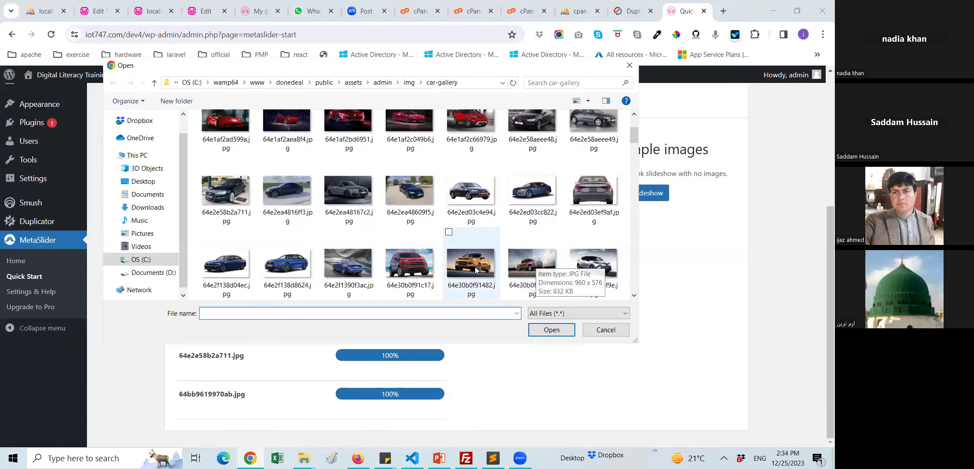
click(474, 267)
key(Return)
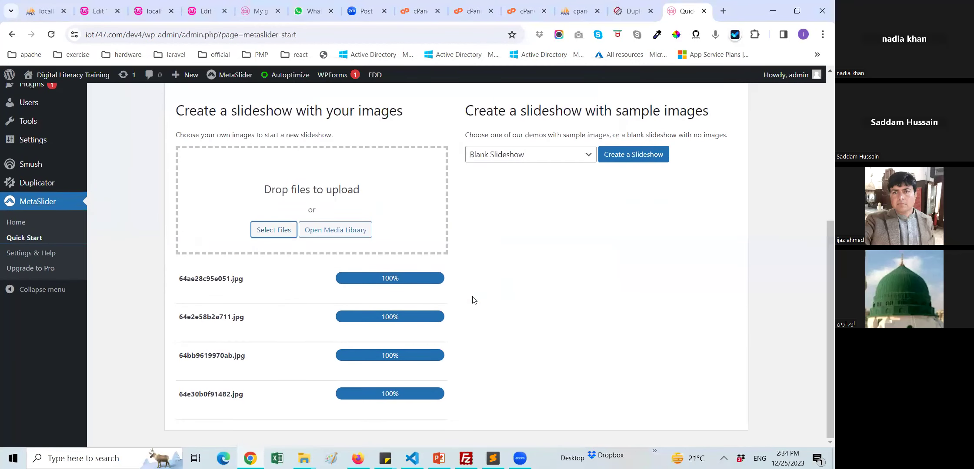
- Create an Image Slideshow with sample images and decline MetaSlider's request to share diagnostic information
click(489, 156)
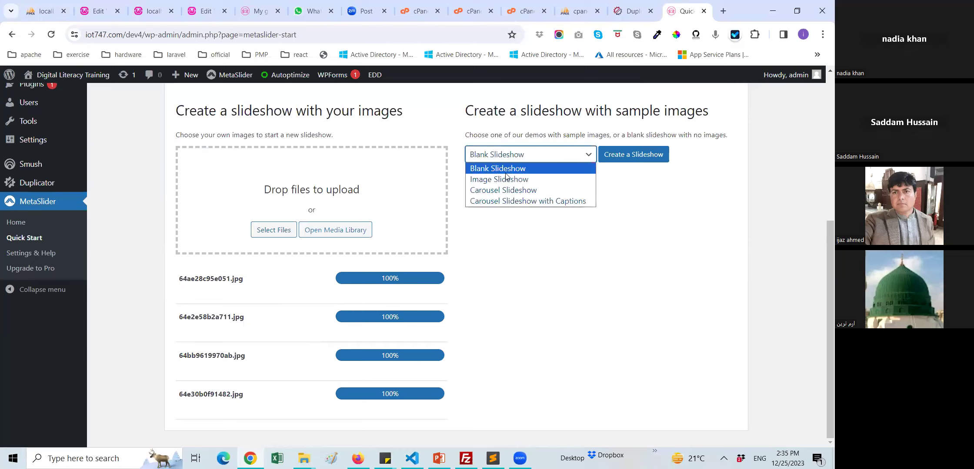
click(551, 173)
click(611, 154)
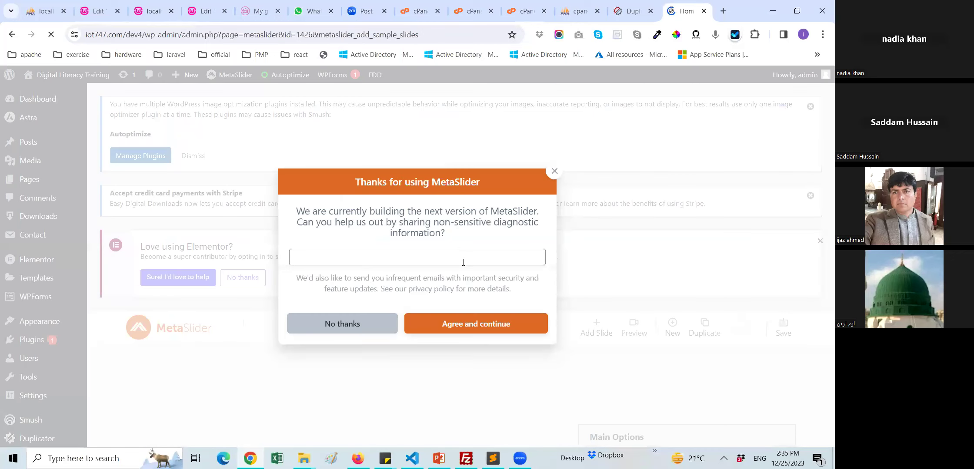
click(371, 330)
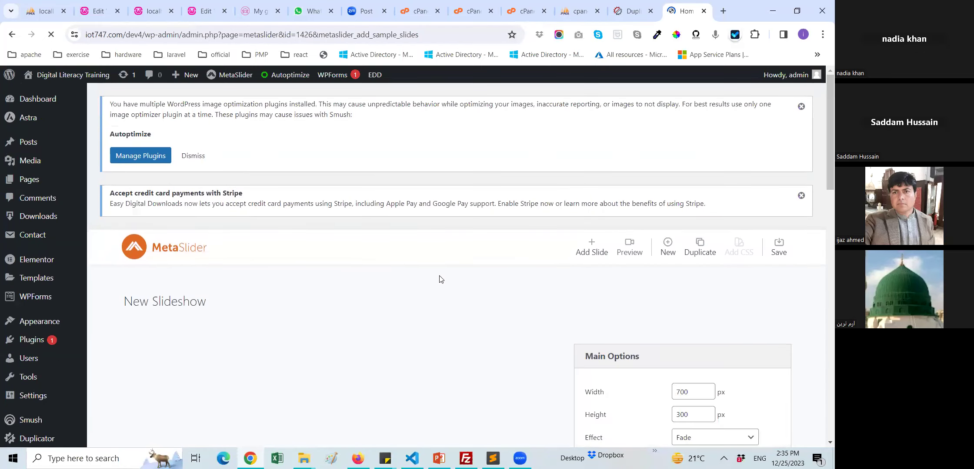
- Examine the new slideshow's sample slides together with its main, theme and advanced options
scroll(441, 279, down, 15)
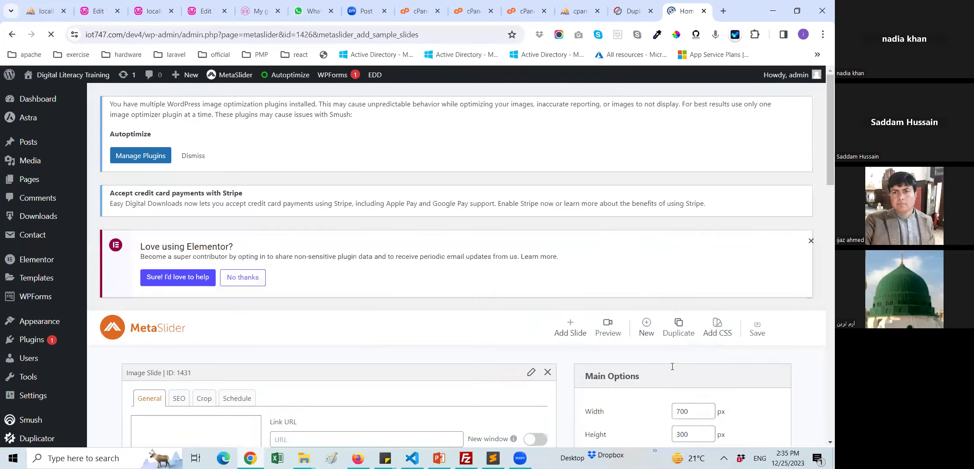
click(465, 318)
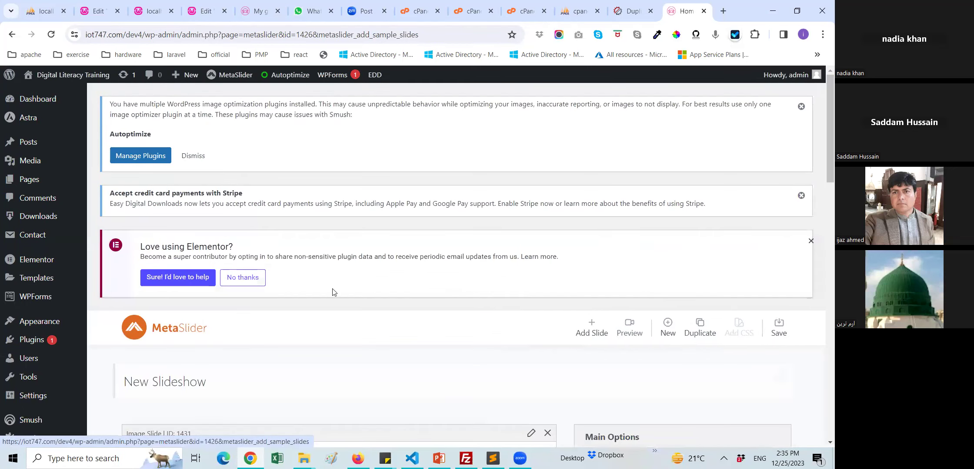
scroll(337, 261, down, 2)
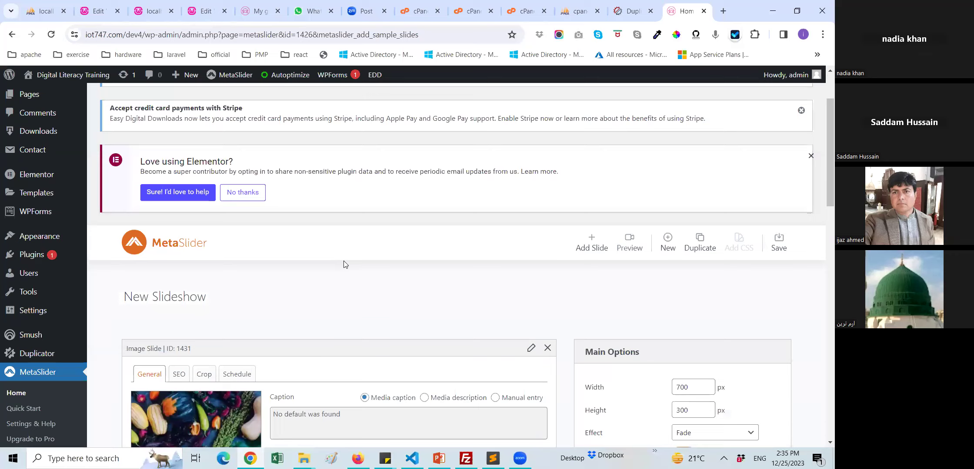
scroll(345, 264, down, 15)
scroll(535, 300, up, 8)
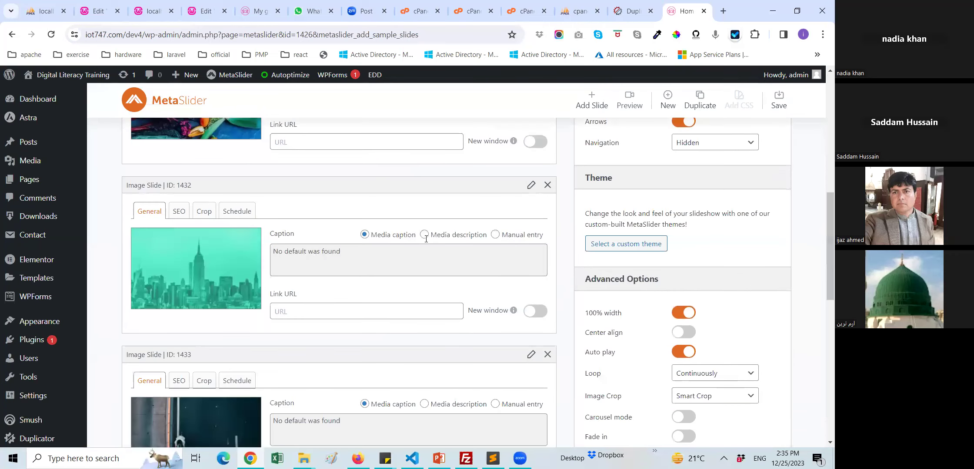
scroll(426, 238, up, 7)
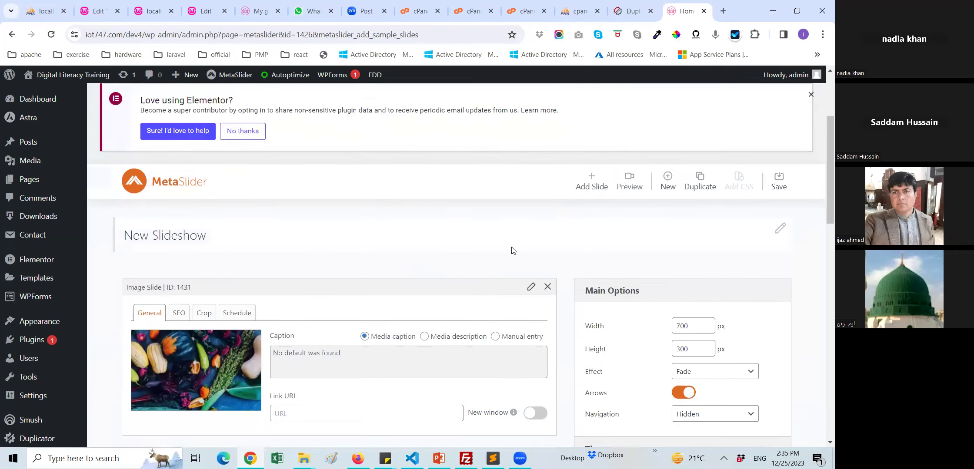
scroll(467, 228, up, 3)
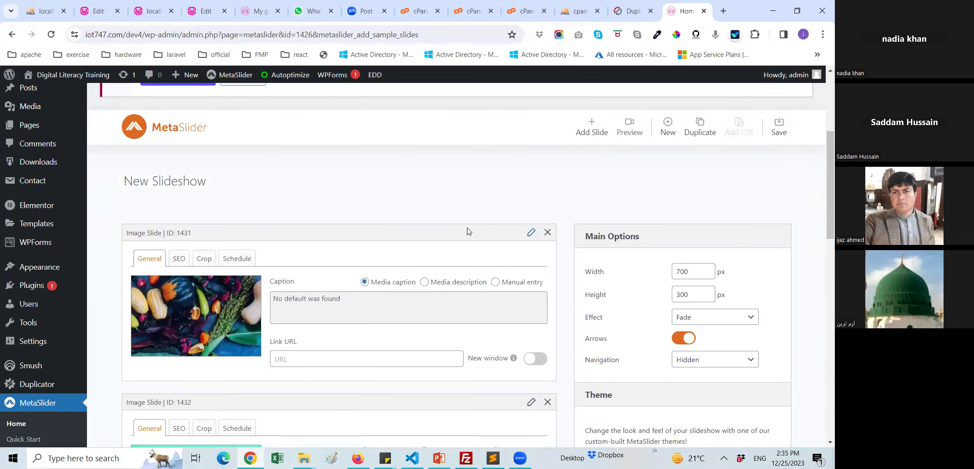
- Add a new image slide by uploading a red car picture on a dark background from the car-gallery folder
click(591, 236)
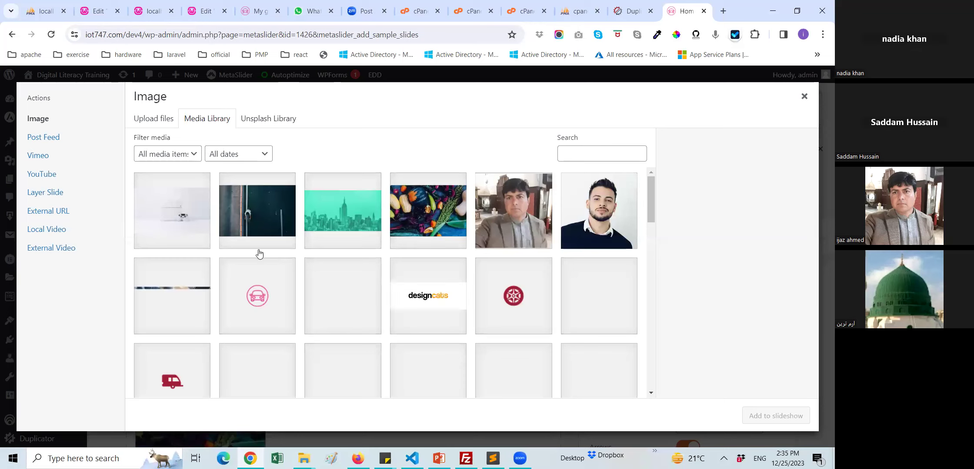
scroll(298, 256, down, 5)
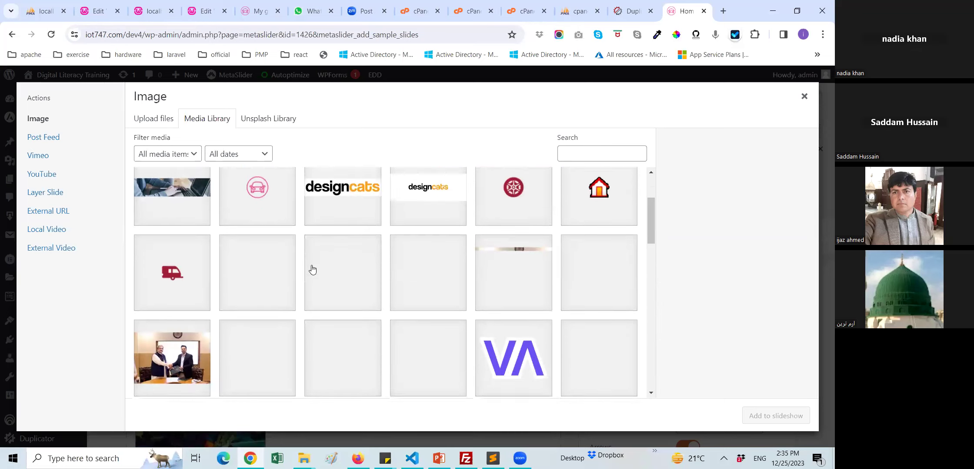
scroll(326, 269, up, 3)
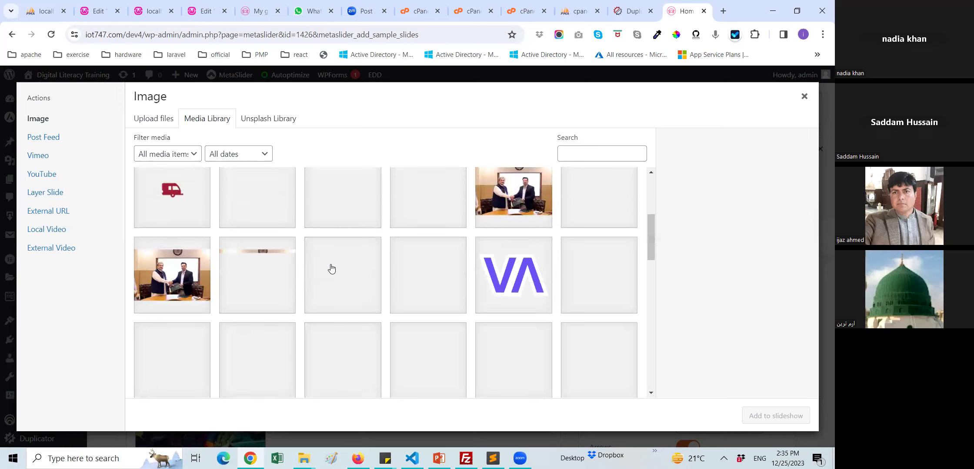
scroll(333, 269, up, 3)
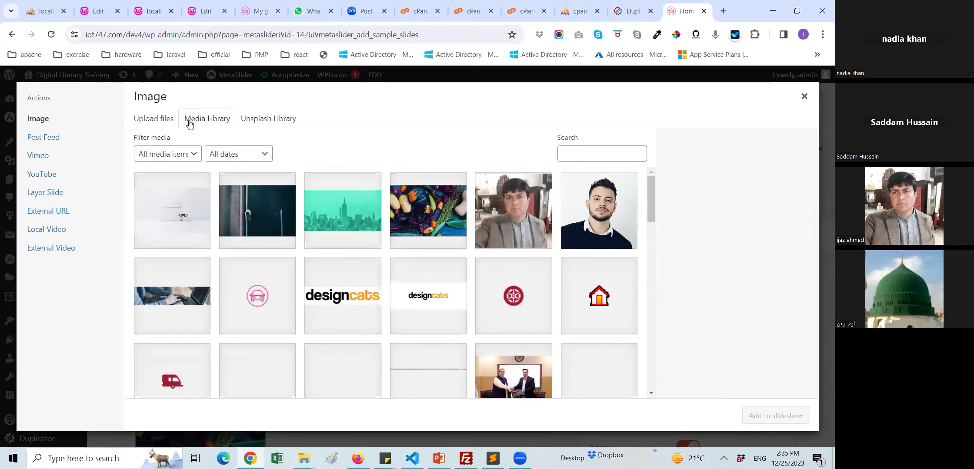
click(152, 122)
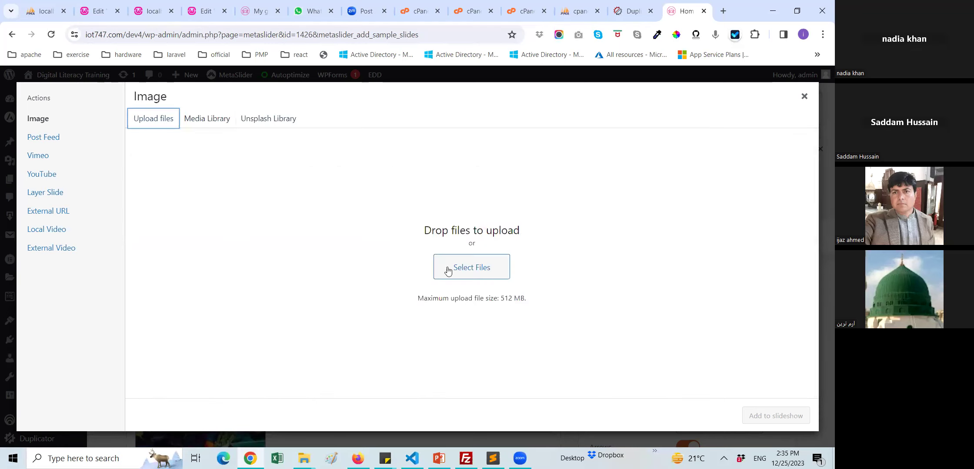
click(440, 271)
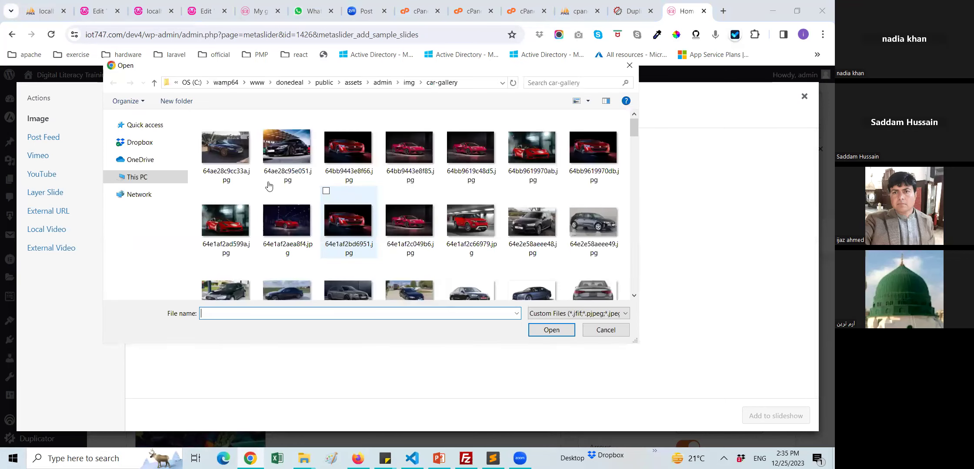
key(Return)
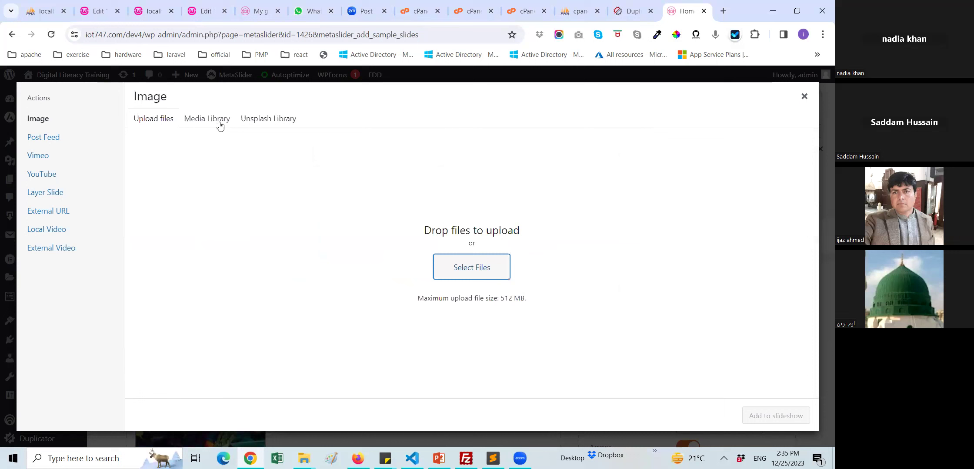
scroll(782, 387, down, 3)
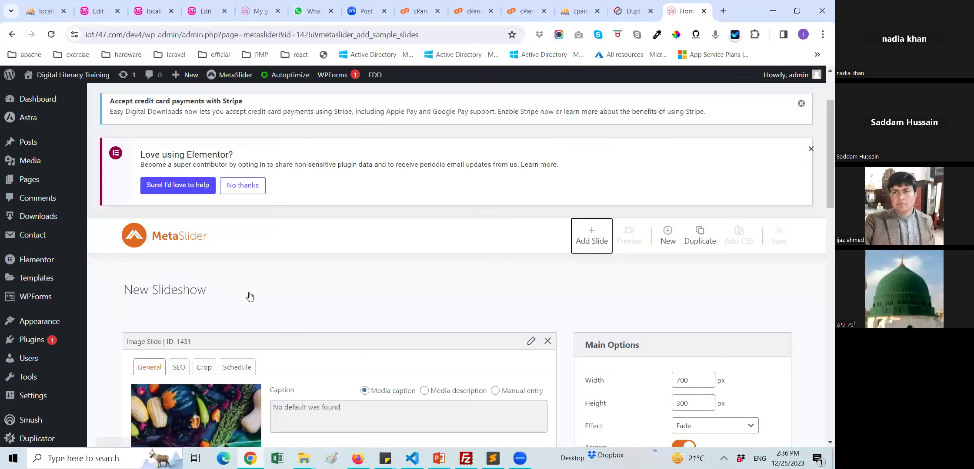
scroll(273, 305, down, 3)
scroll(274, 306, down, 3)
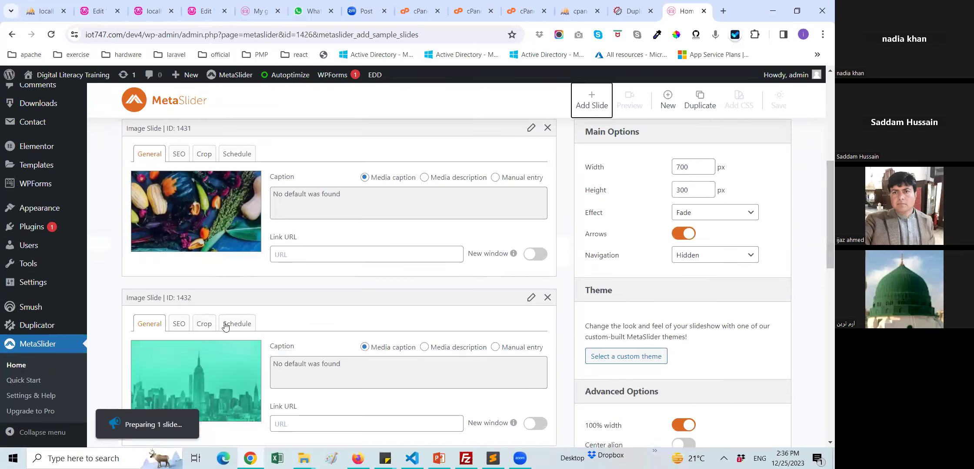
scroll(217, 330, down, 10)
- Delete the white sample image slide with ID 1434 from the slideshow
scroll(217, 324, up, 9)
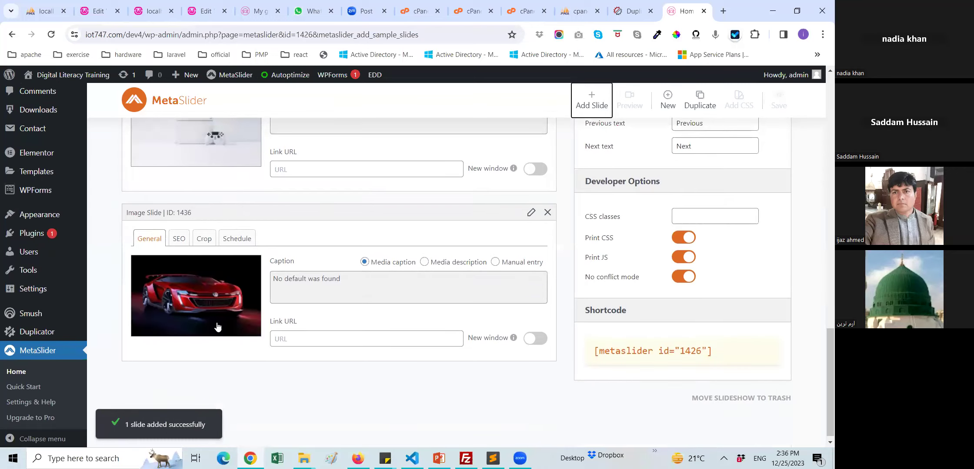
scroll(544, 256, down, 3)
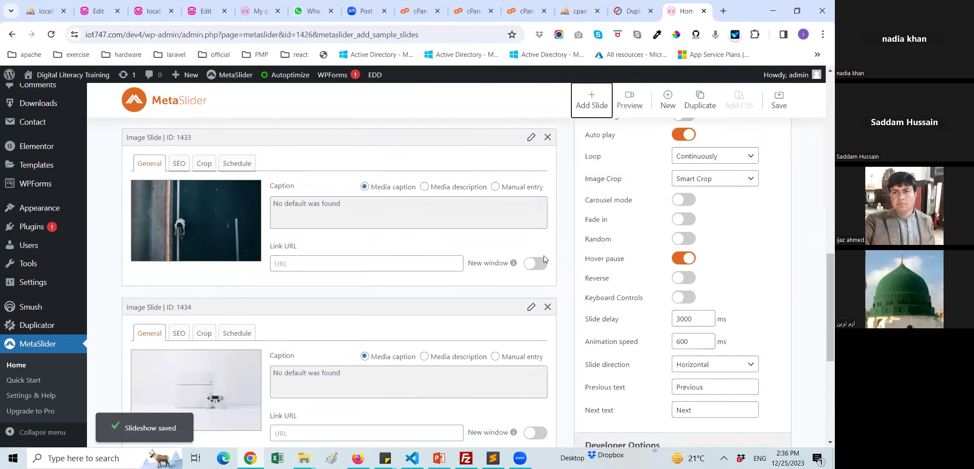
click(547, 253)
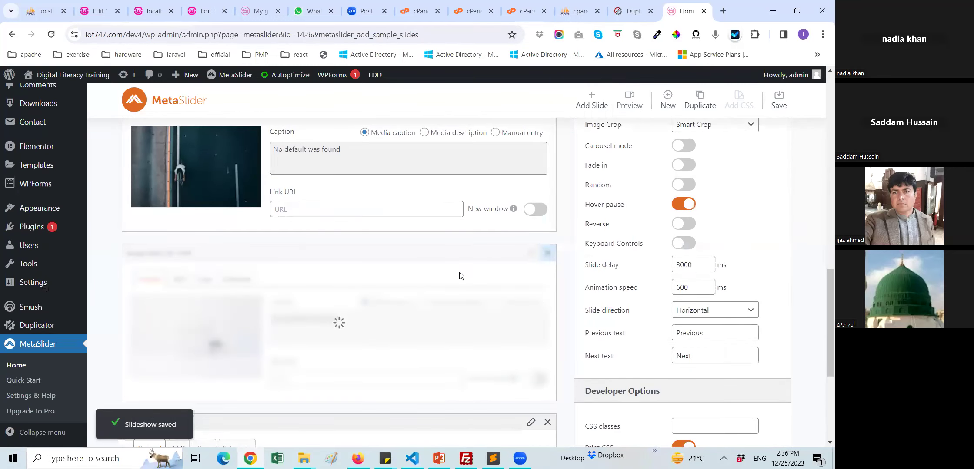
- Upload 64ae28c9cc33a.jpg and 64e2e58aeee49.jpg from the car-gallery folder as images for further slides
scroll(282, 236, up, 4)
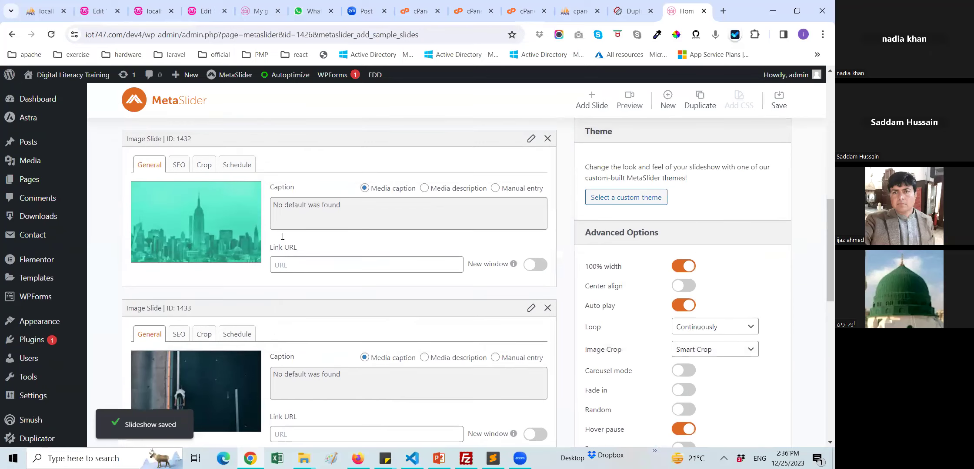
scroll(624, 203, up, 4)
scroll(596, 191, up, 4)
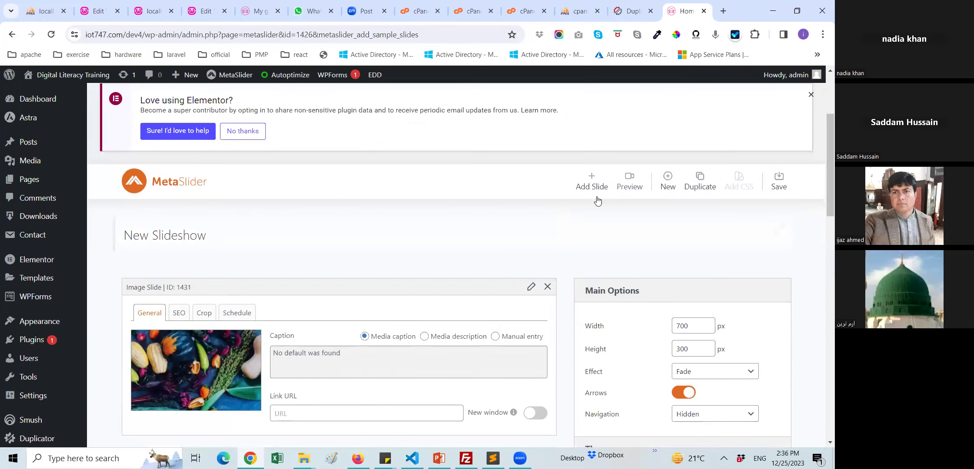
click(591, 182)
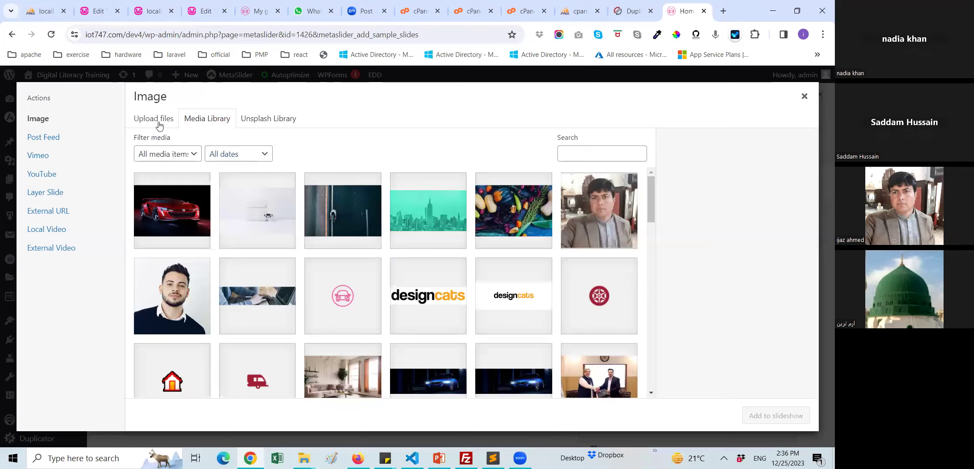
click(155, 120)
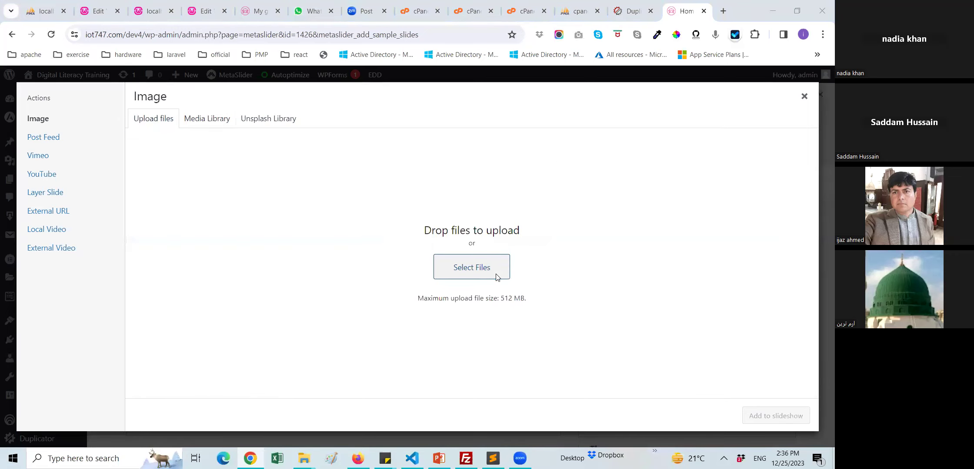
click(497, 277)
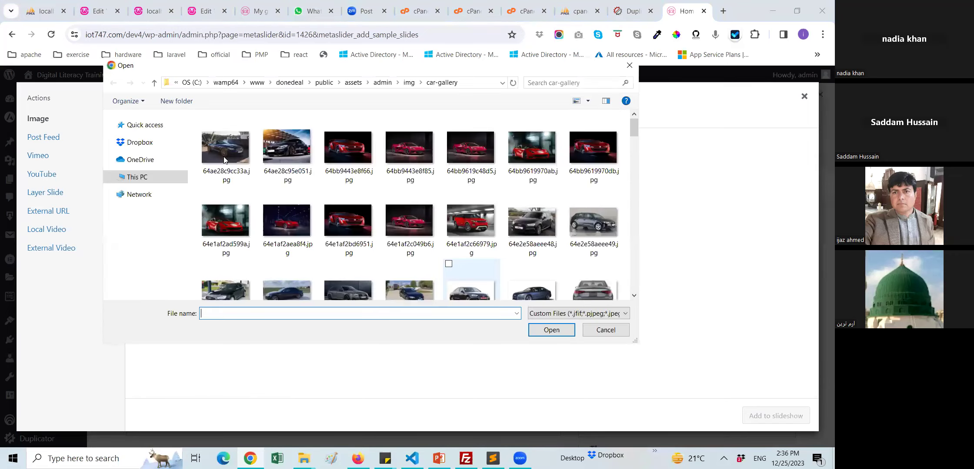
click(225, 155)
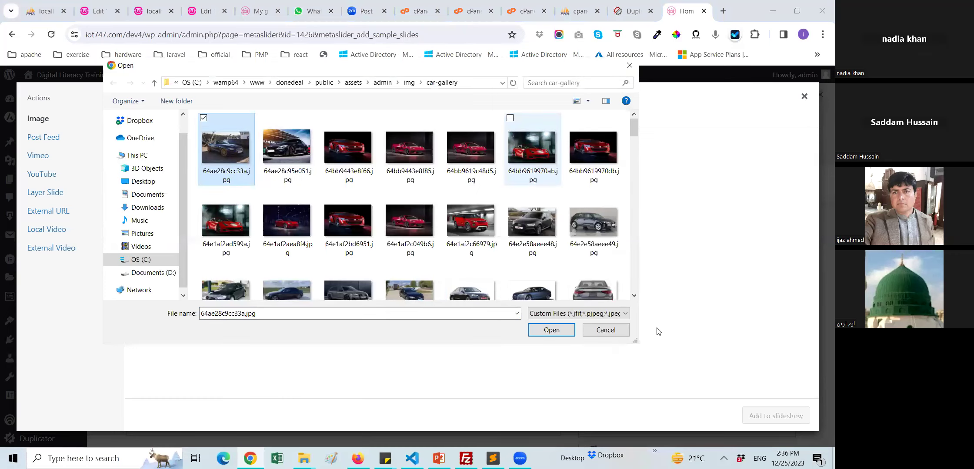
ctrl+click(592, 222)
click(551, 329)
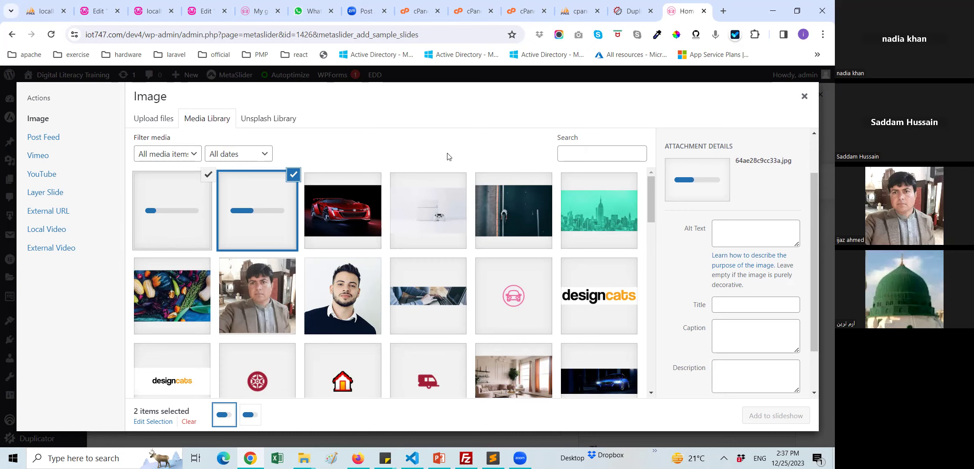
- Check the computer's internet connection and the upload progress, and switch to the local site's MetaSlider page in Firefox
scroll(261, 215, down, 5)
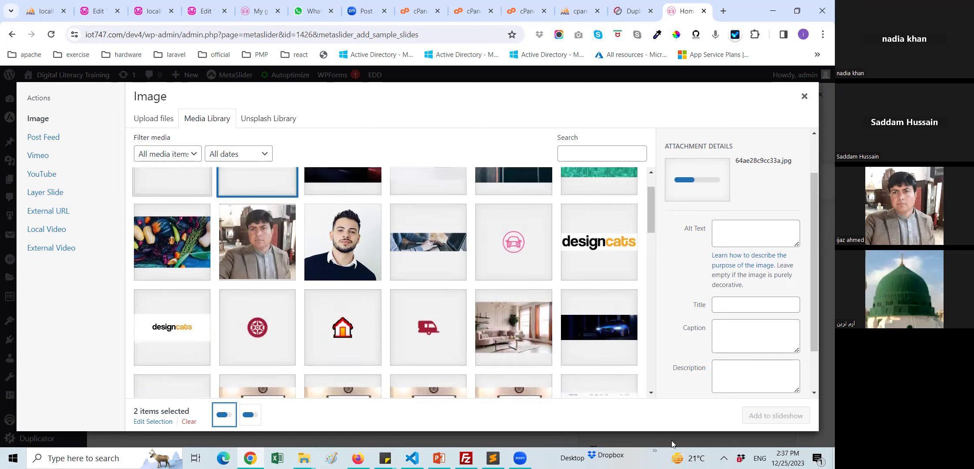
click(724, 458)
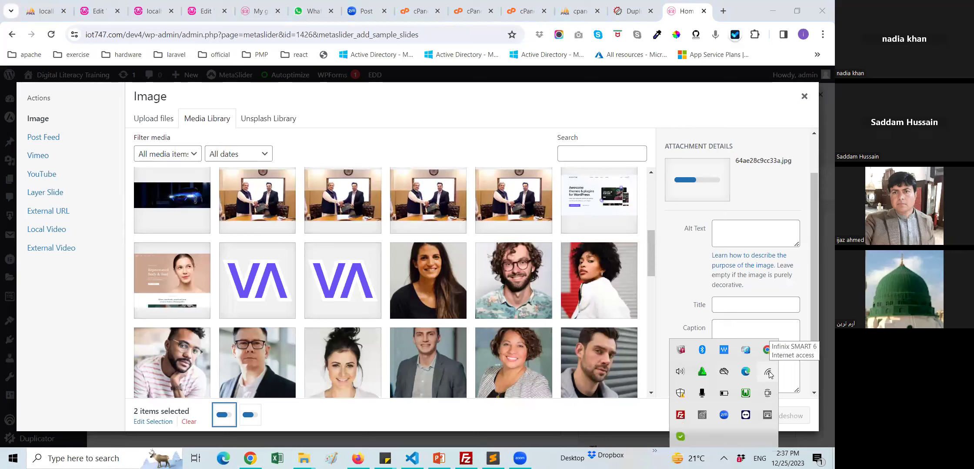
click(114, 62)
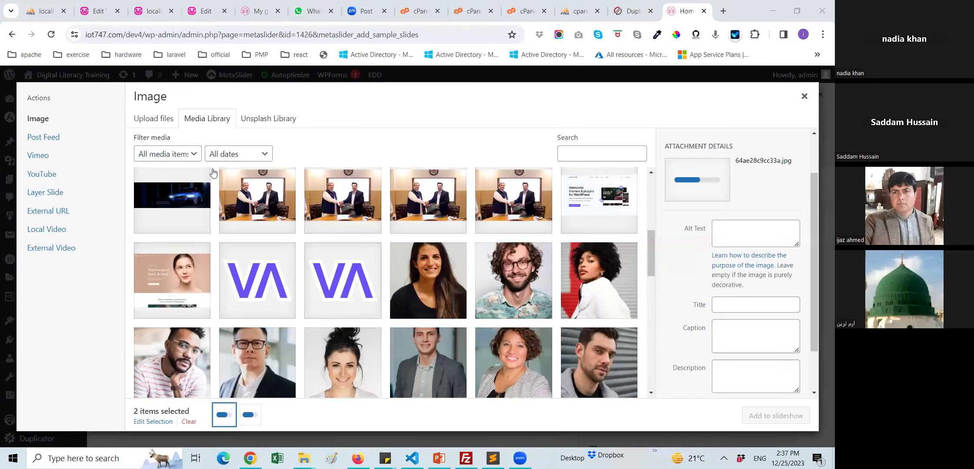
scroll(275, 265, up, 1)
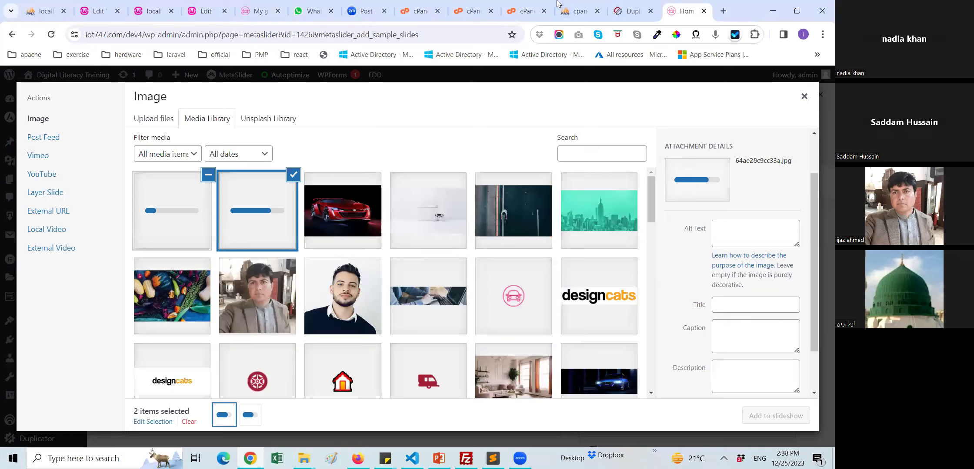
click(631, 11)
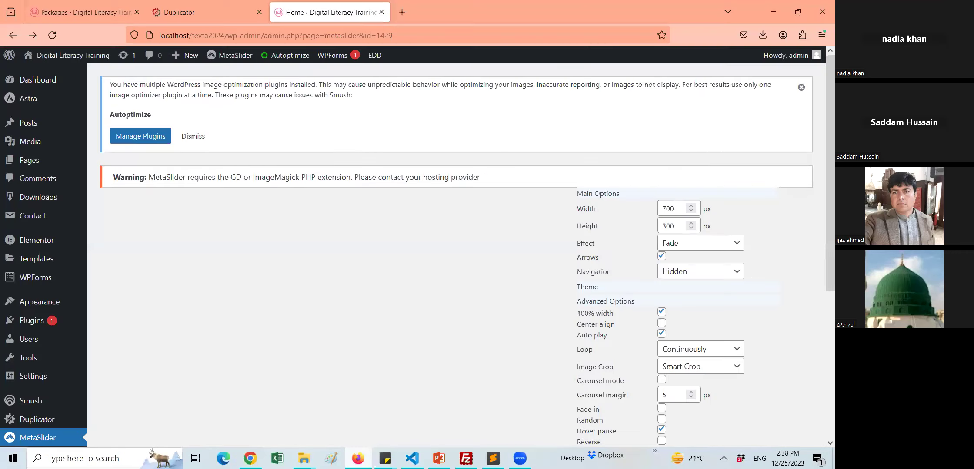
- Switch to the Duplicator installer page in Chrome and load iot747.com/dev4/ in its place
click(226, 92)
drag(146, 35, 261, 35)
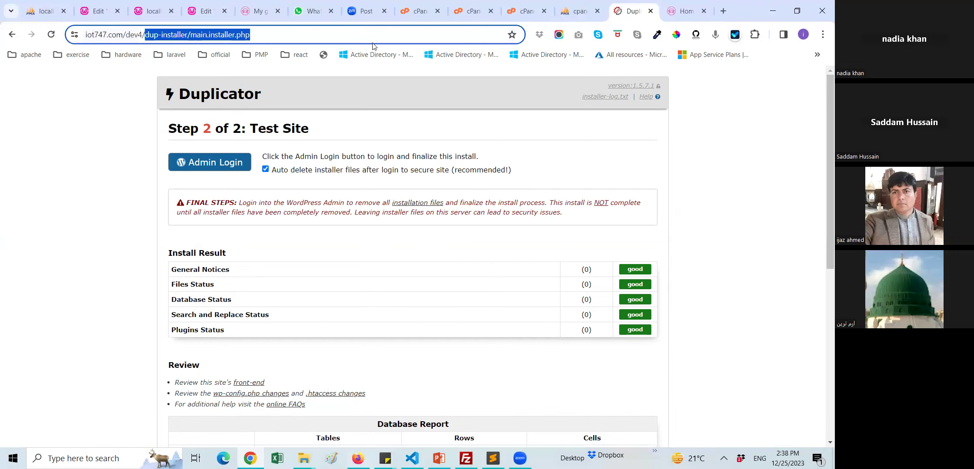
key(BackSpace)
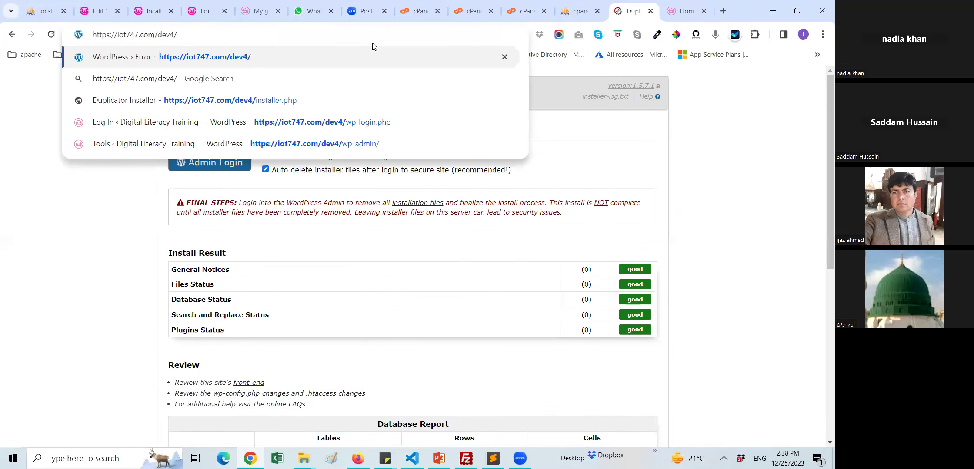
key(Return)
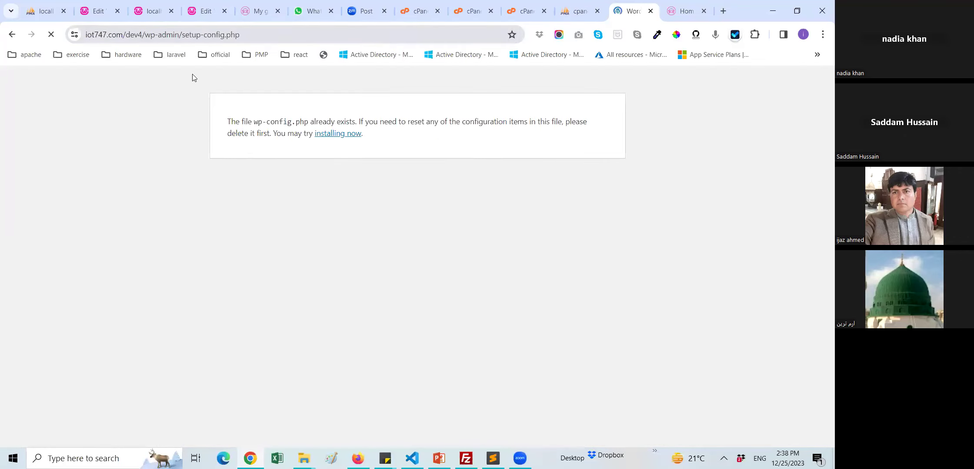
- Check the Duplicator and Packages pages in Firefox, and return to the dev4 MetaSlider page in Chrome
key(alt+Tab)
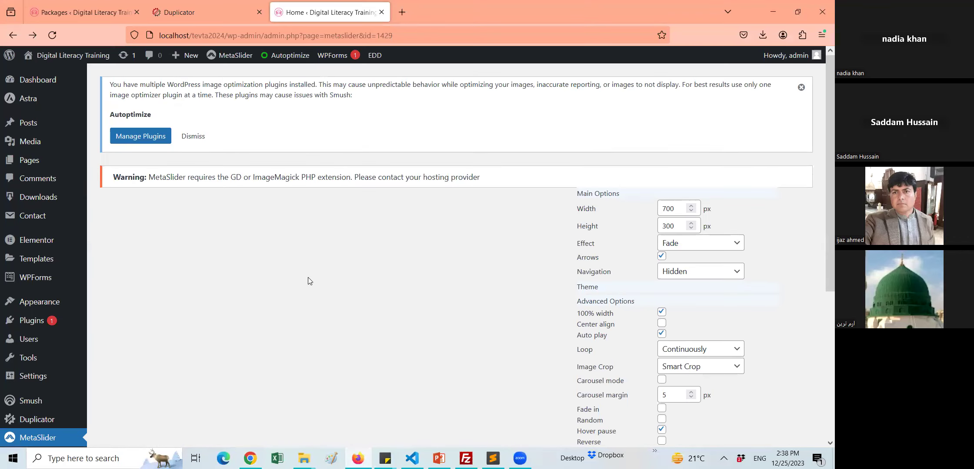
click(167, 5)
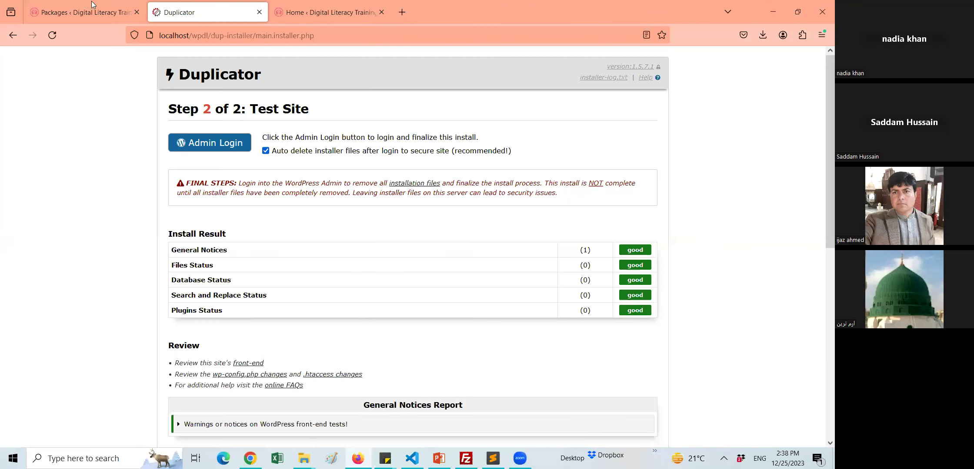
click(87, 7)
key(alt+Tab)
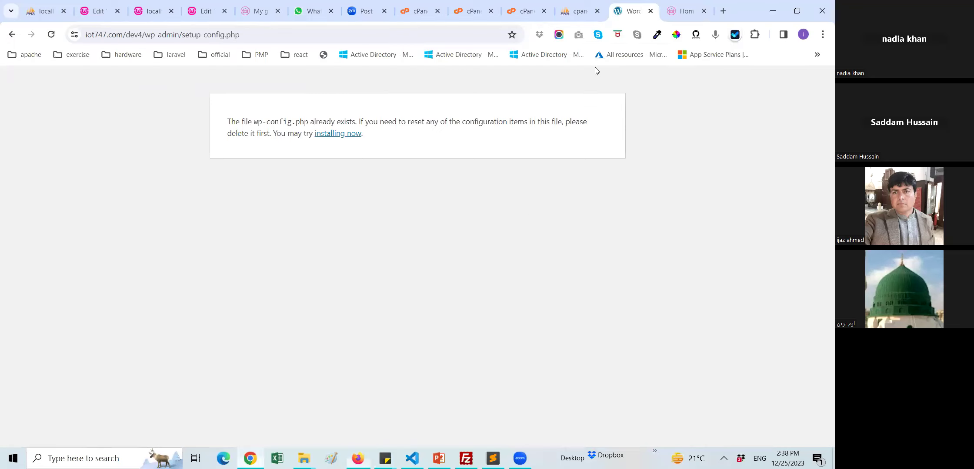
click(686, 10)
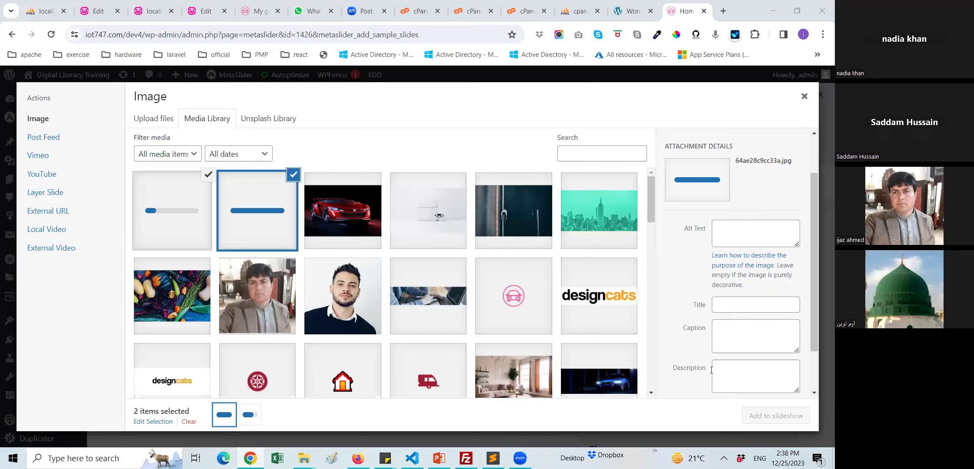
- Check the upload progress of the two car pictures and browse the media library and attachment details
scroll(717, 347, down, 2)
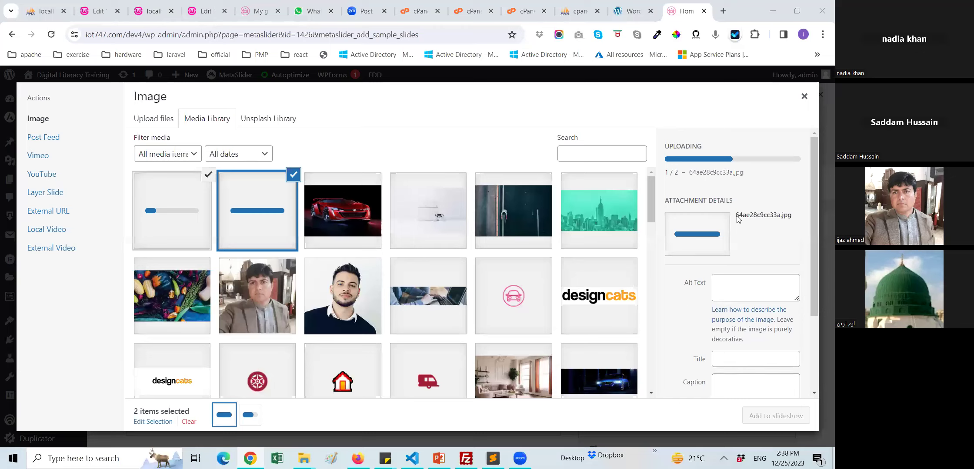
scroll(741, 212, down, 1)
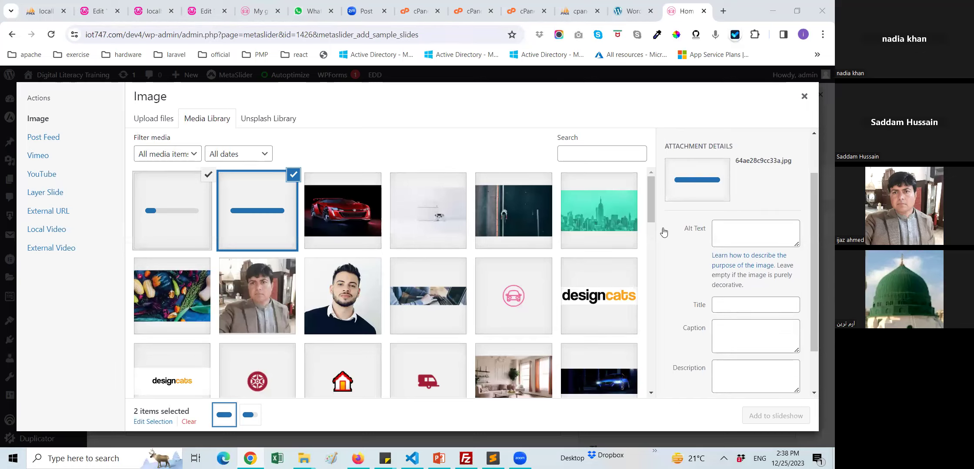
scroll(537, 253, down, 5)
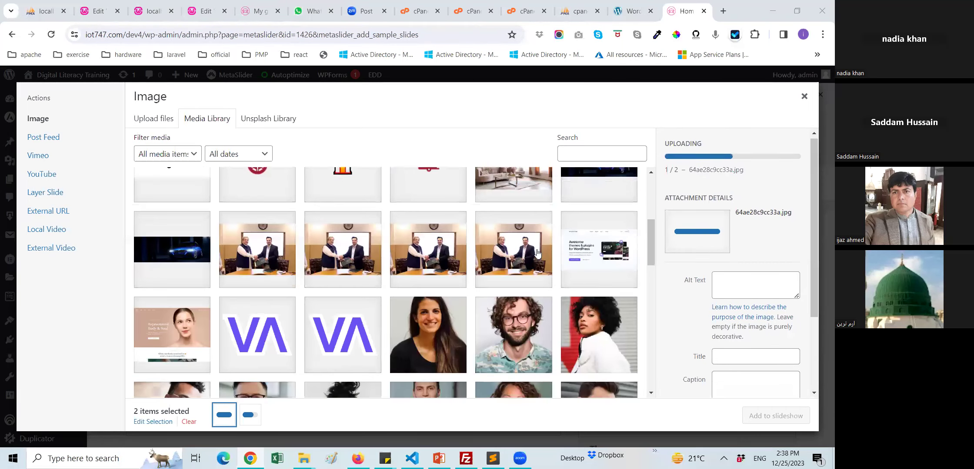
scroll(537, 253, up, 5)
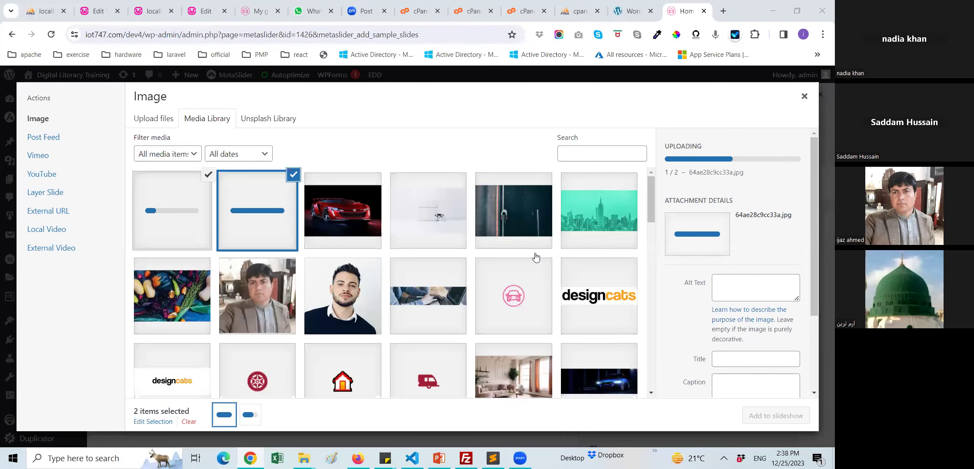
scroll(700, 296, down, 3)
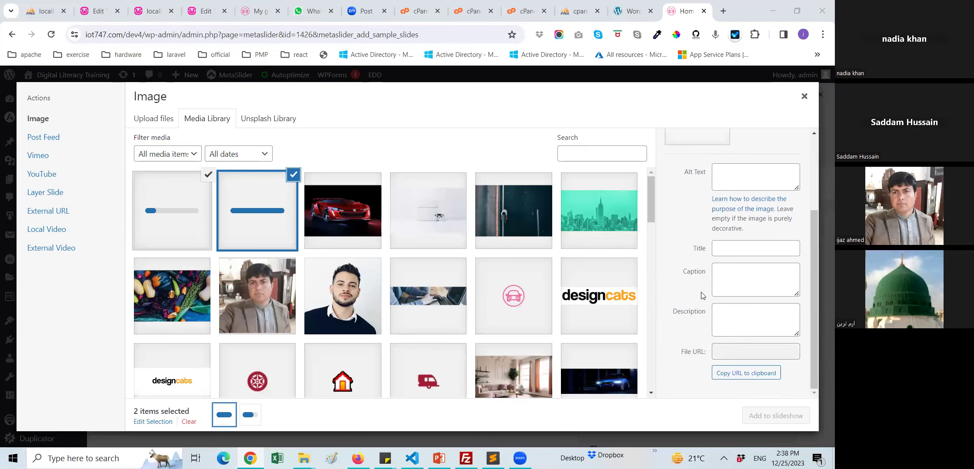
- Close the Image dialog without adding the pending uploads, review the existing slides and save the slideshow
click(808, 101)
scroll(333, 259, down, 7)
scroll(333, 254, down, 4)
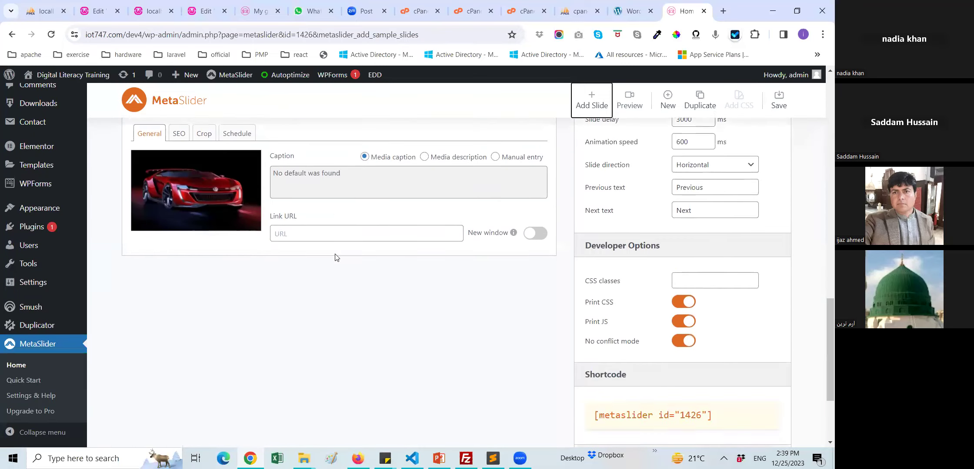
scroll(343, 254, up, 10)
scroll(347, 252, down, 10)
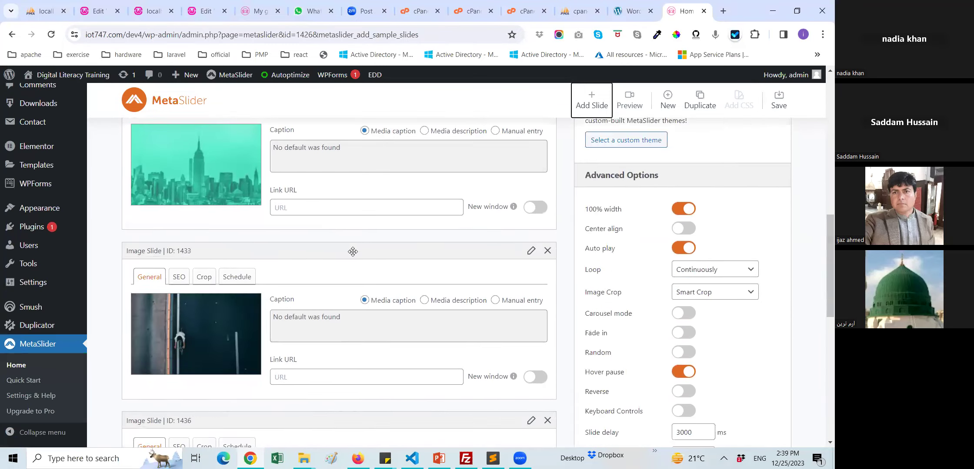
scroll(347, 252, up, 10)
click(780, 111)
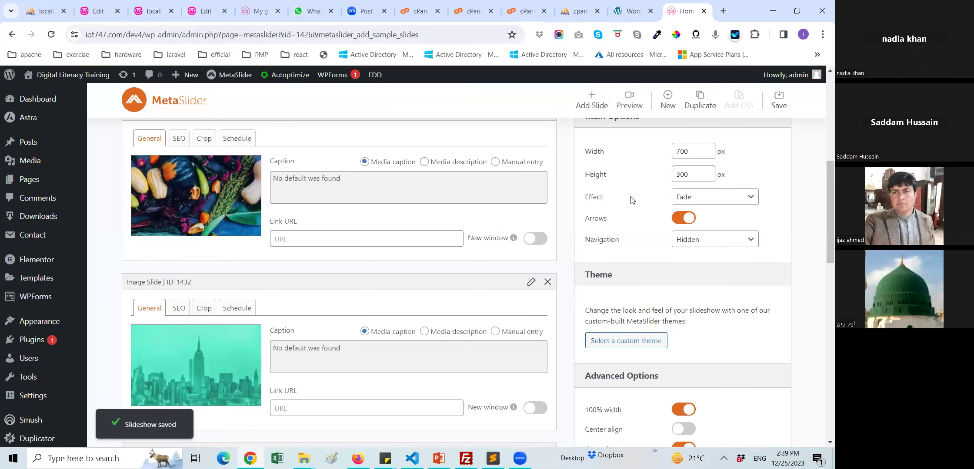
- Review the slideshow's slides together with its main, theme and advanced options
scroll(623, 218, down, 2)
scroll(618, 226, down, 5)
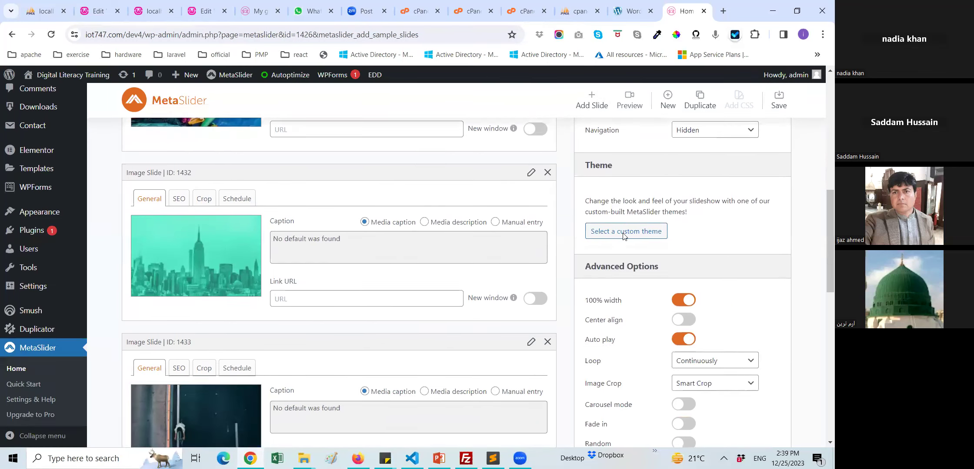
scroll(604, 243, up, 15)
scroll(599, 252, down, 10)
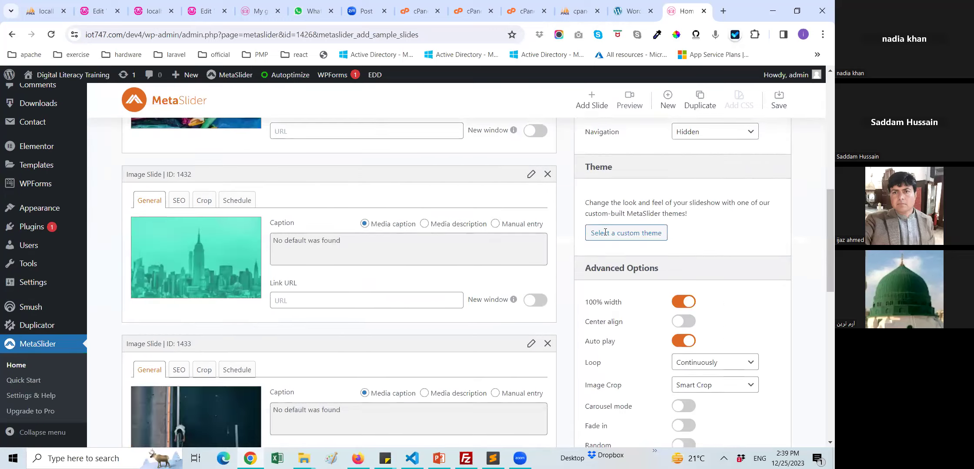
scroll(599, 252, up, 11)
scroll(39, 304, down, 5)
scroll(39, 307, down, 1)
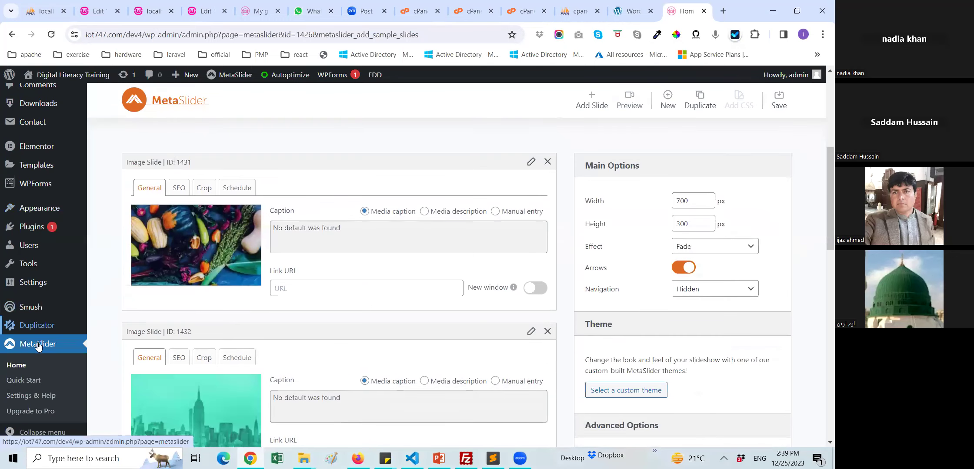
- Open the MetaSlider slideshow list in a new browser tab and view the New Slideshow entry with its shortcode
right_click(39, 345)
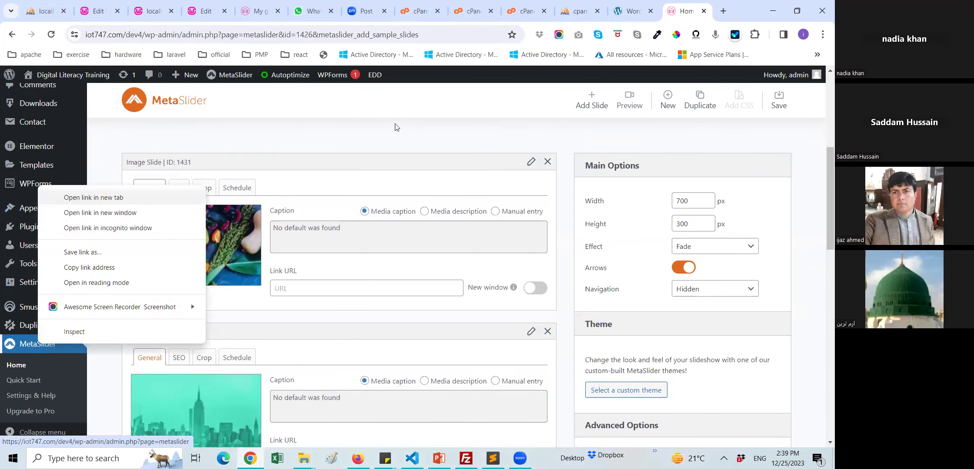
click(100, 198)
click(687, 11)
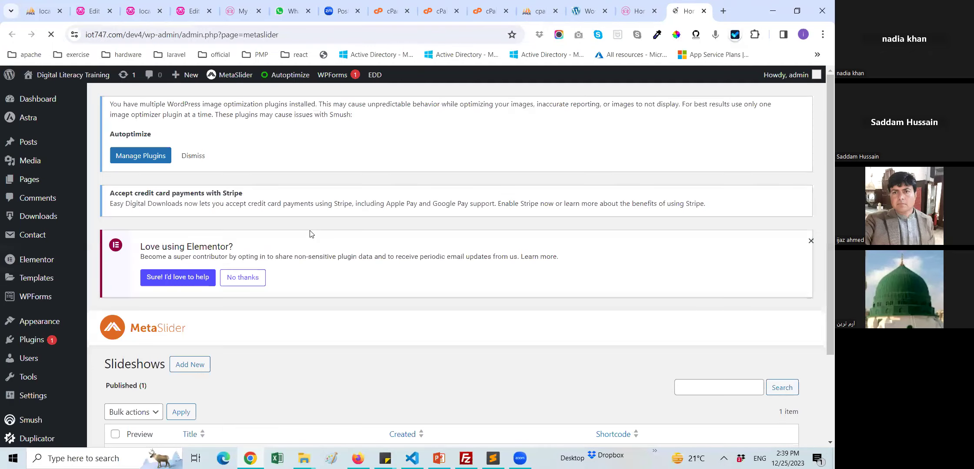
scroll(312, 235, down, 3)
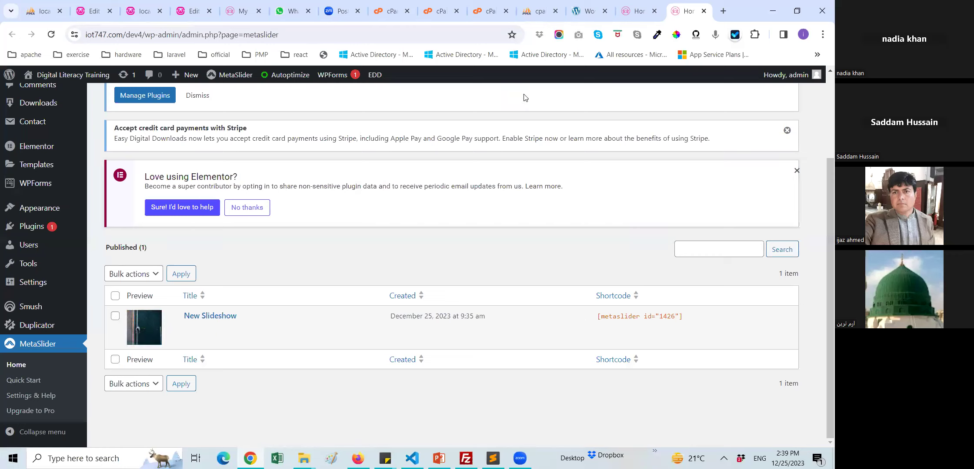
- Open the site's Pages list in a new browser tab from the slideshow editor and switch to it
click(630, 3)
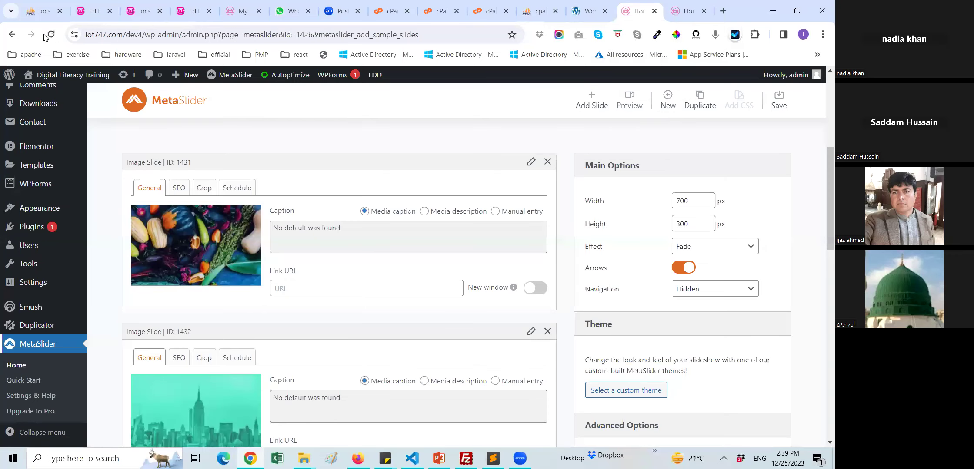
scroll(61, 91, up, 5)
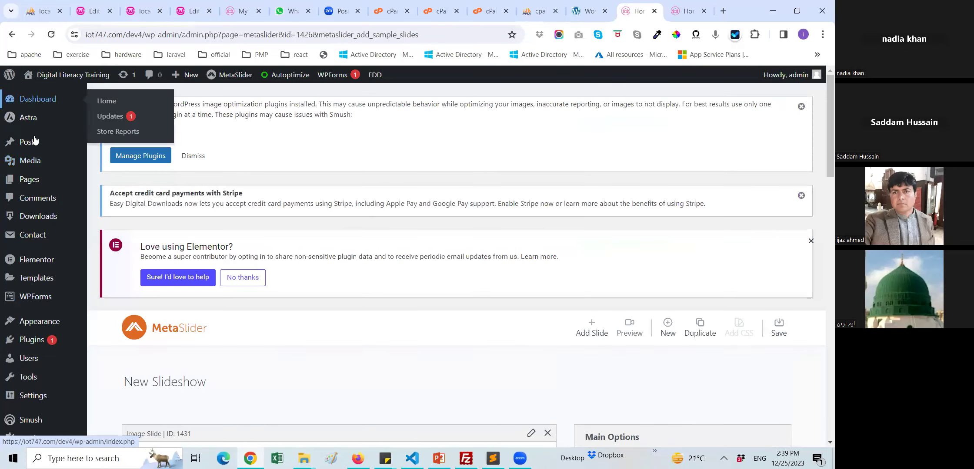
right_click(30, 186)
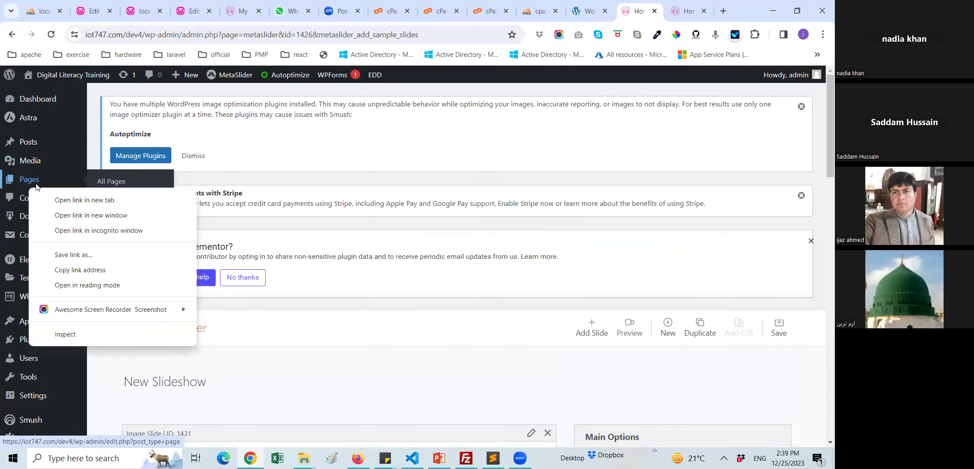
click(54, 194)
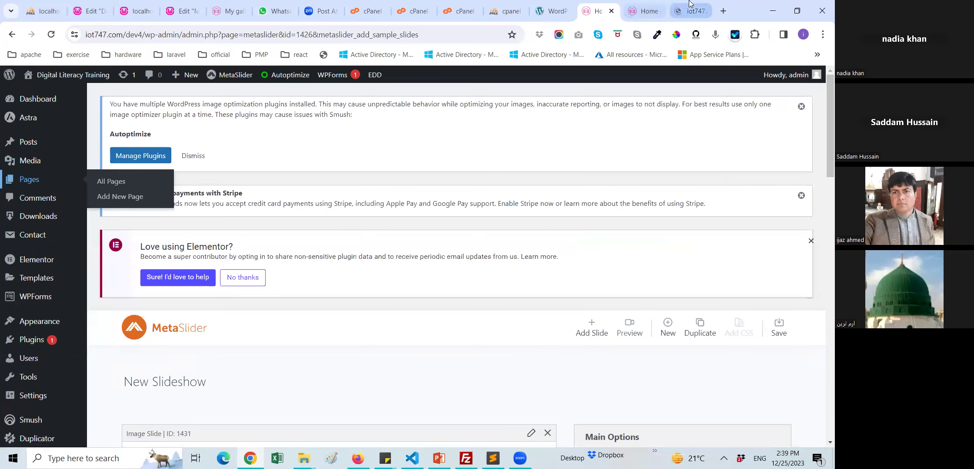
key(ctrl+Tab)
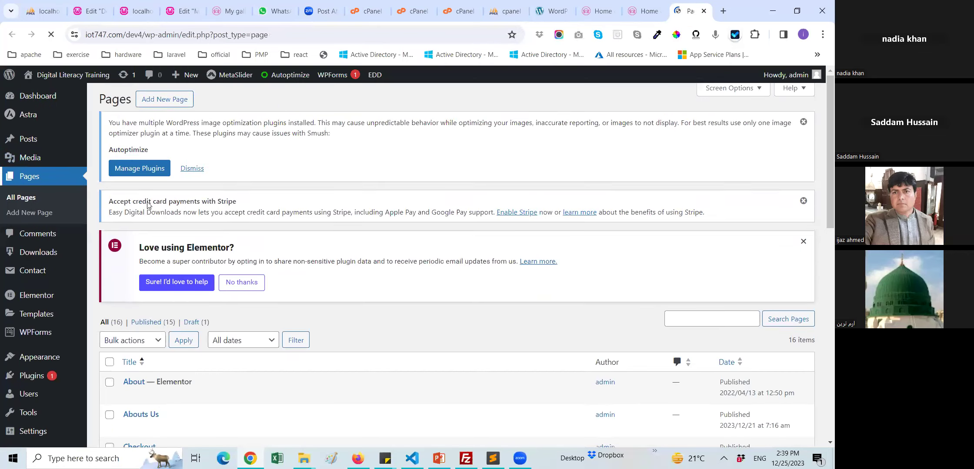
- Start a new page on the dev4 site and title it "my gallery"
scroll(202, 227, down, 5)
scroll(203, 227, up, 4)
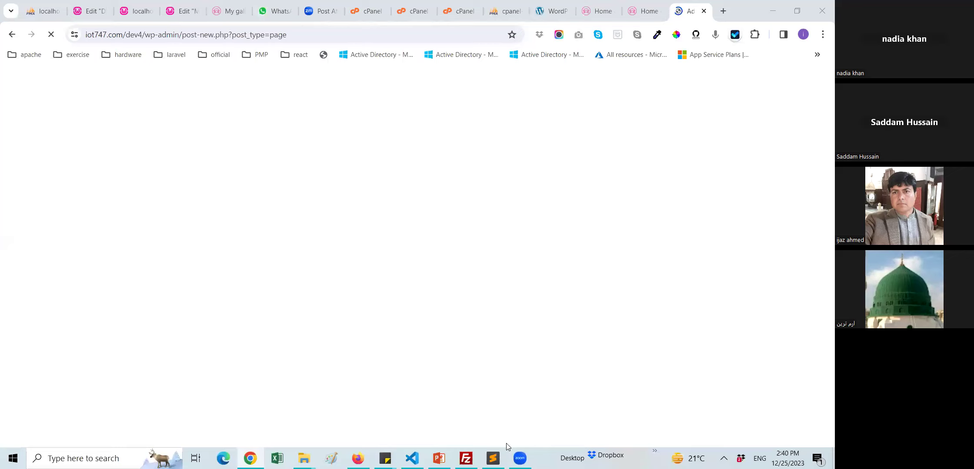
mouse_move(519, 456)
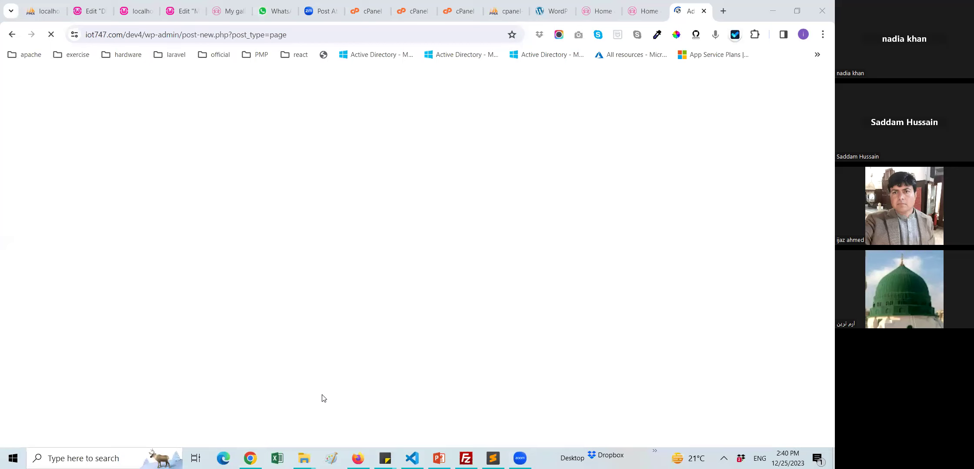
text(my)
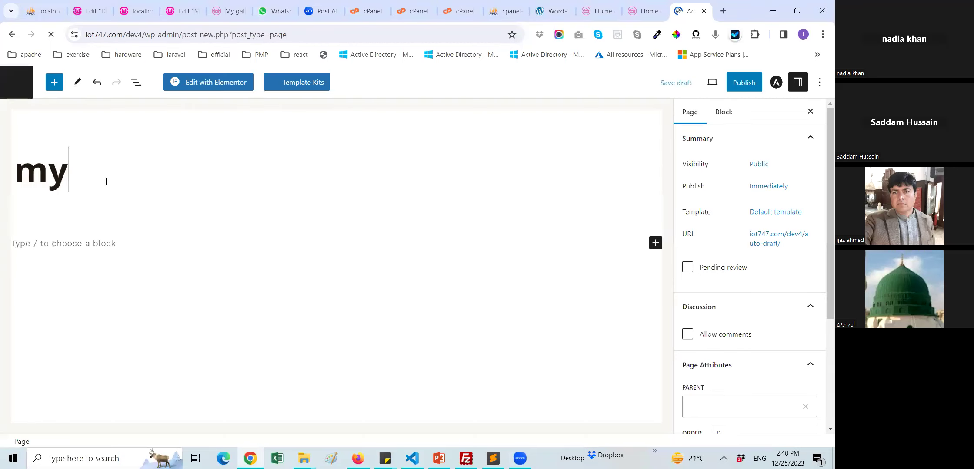
text( gallery)
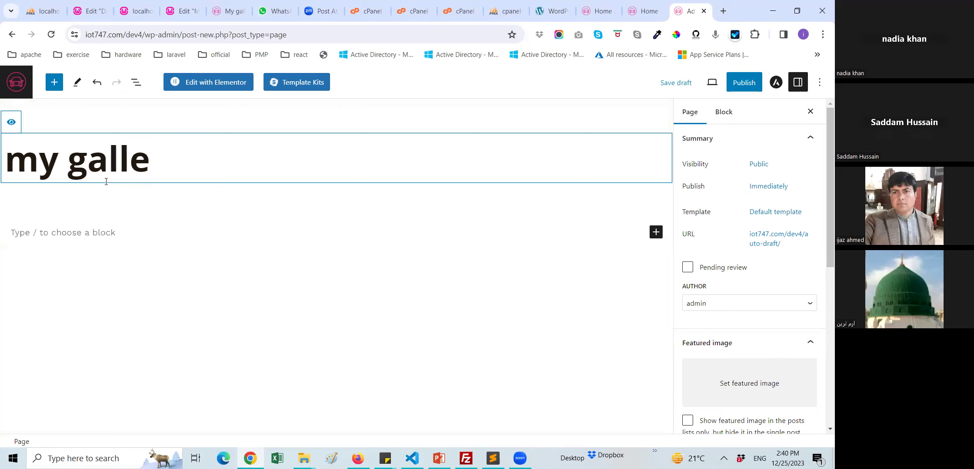